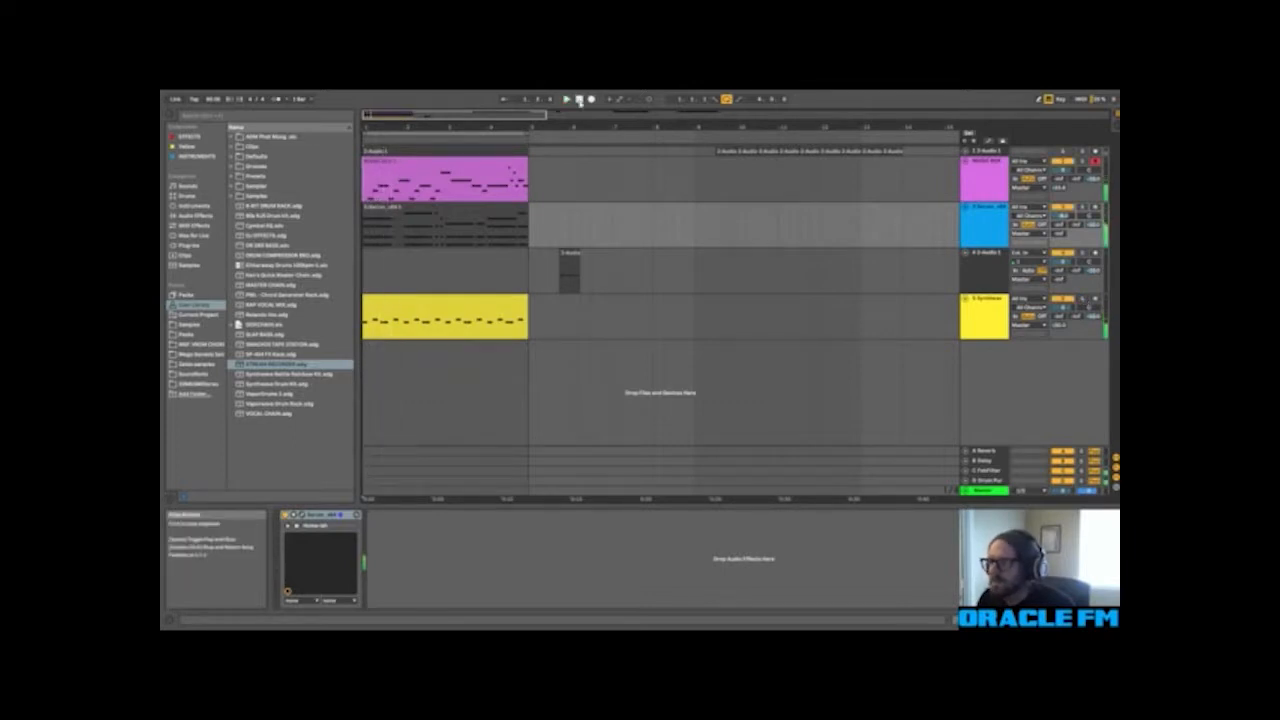
Step: Solo the MUSIC BOX track and start playback so it is heard on its own
click(985, 163)
click(1082, 161)
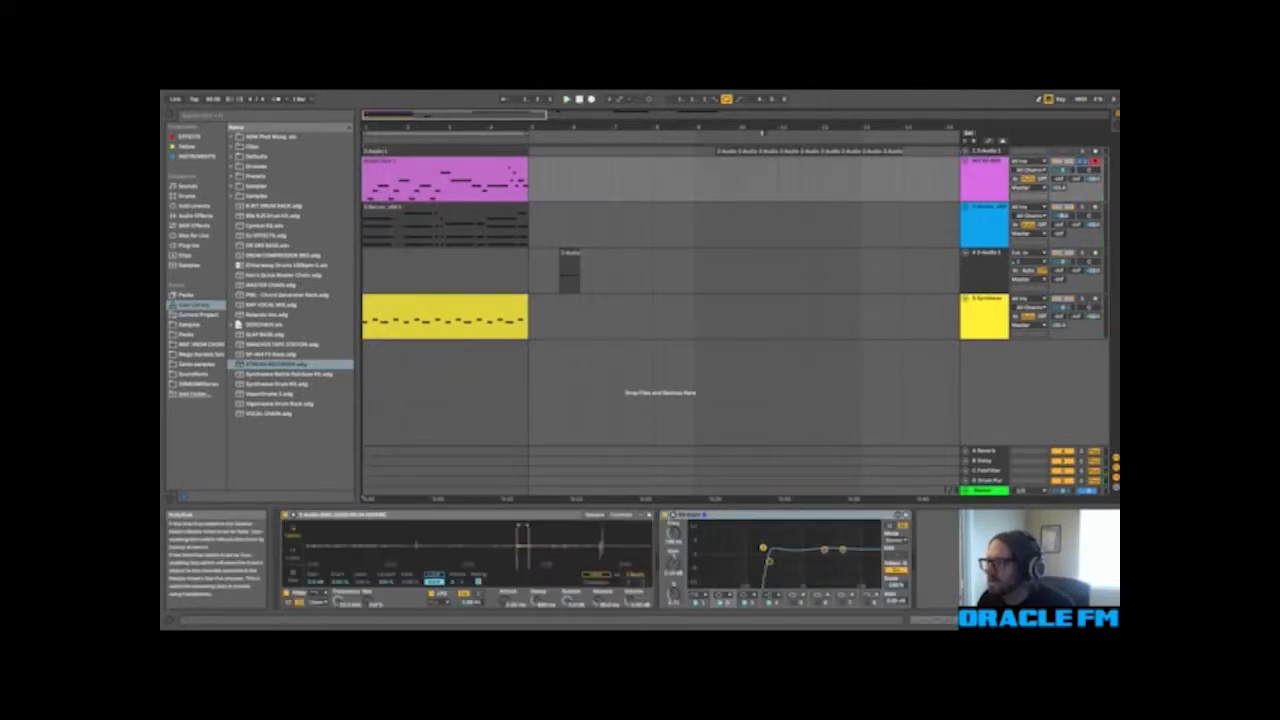
click(568, 100)
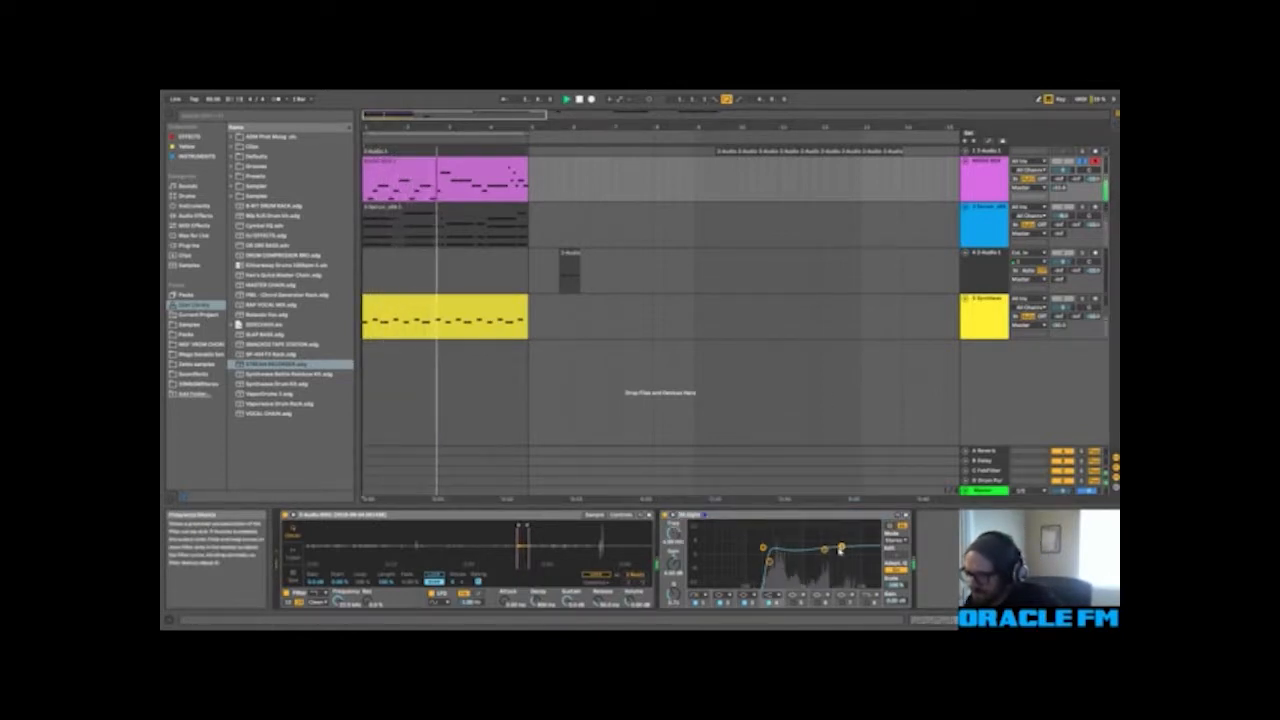
Step: Add a second EQ Eight at the end of the MUSIC BOX track's device chain and adjust one of its bands
click(205, 207)
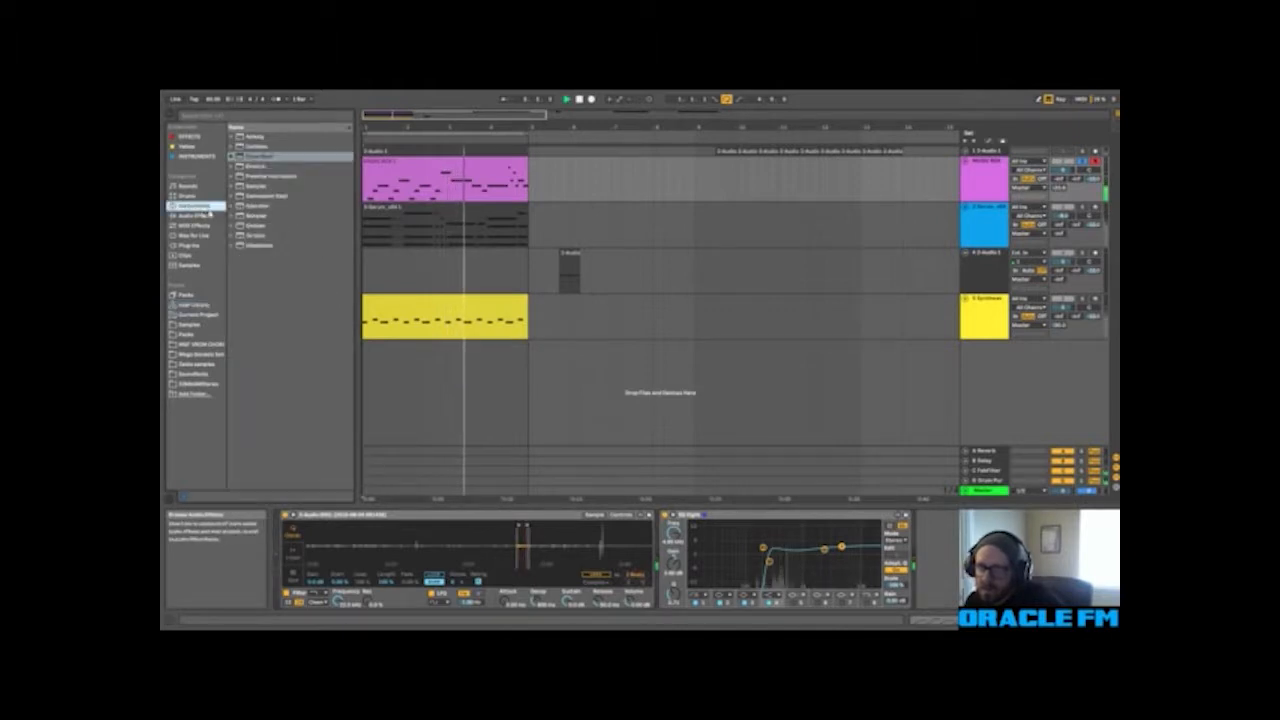
click(211, 216)
drag(256, 228, 930, 556)
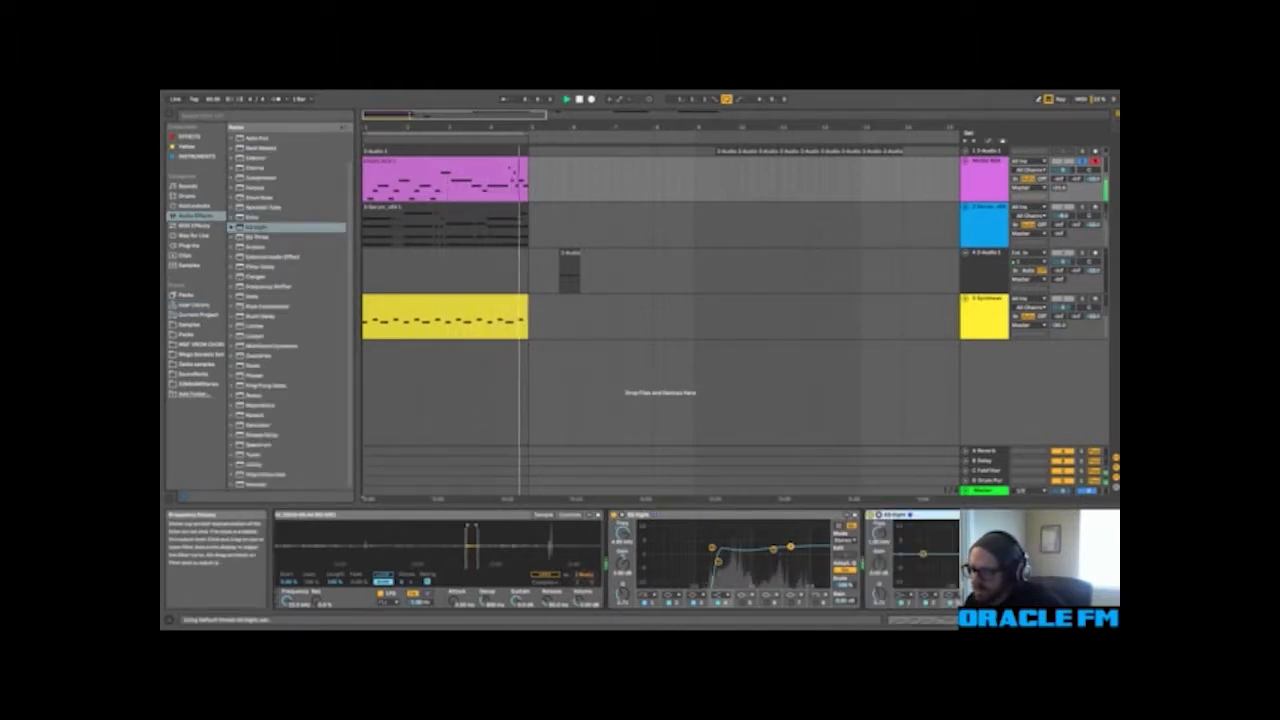
drag(1008, 553, 1012, 523)
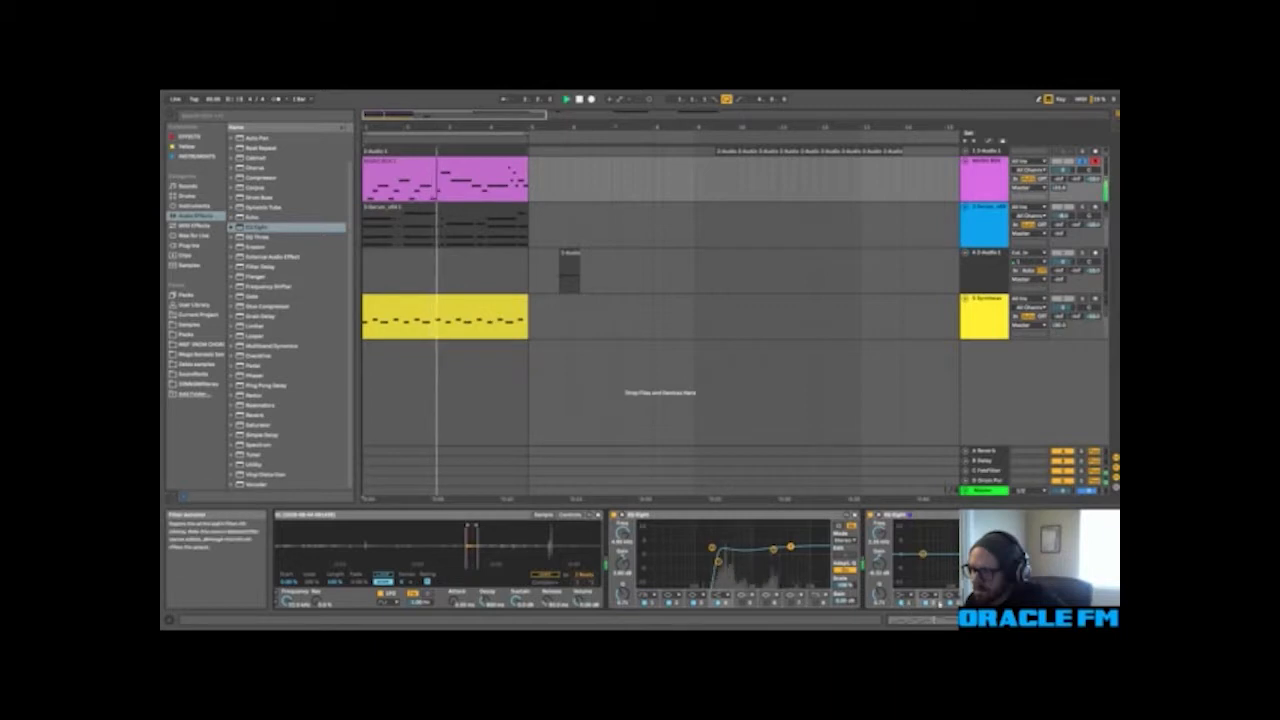
Step: Collapse both EQ Eight devices in the MUSIC BOX chain and insert a Gate ahead of them
click(926, 515)
key(Delete)
click(735, 516)
key(Delete)
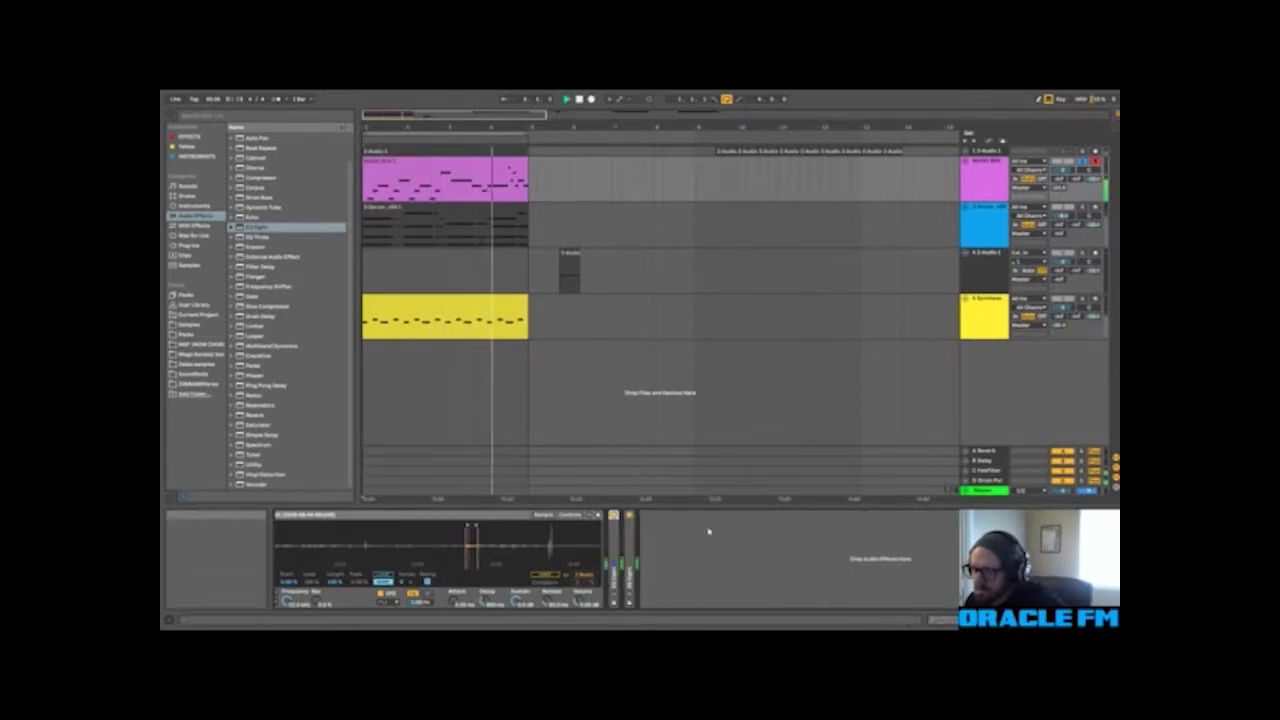
click(936, 620)
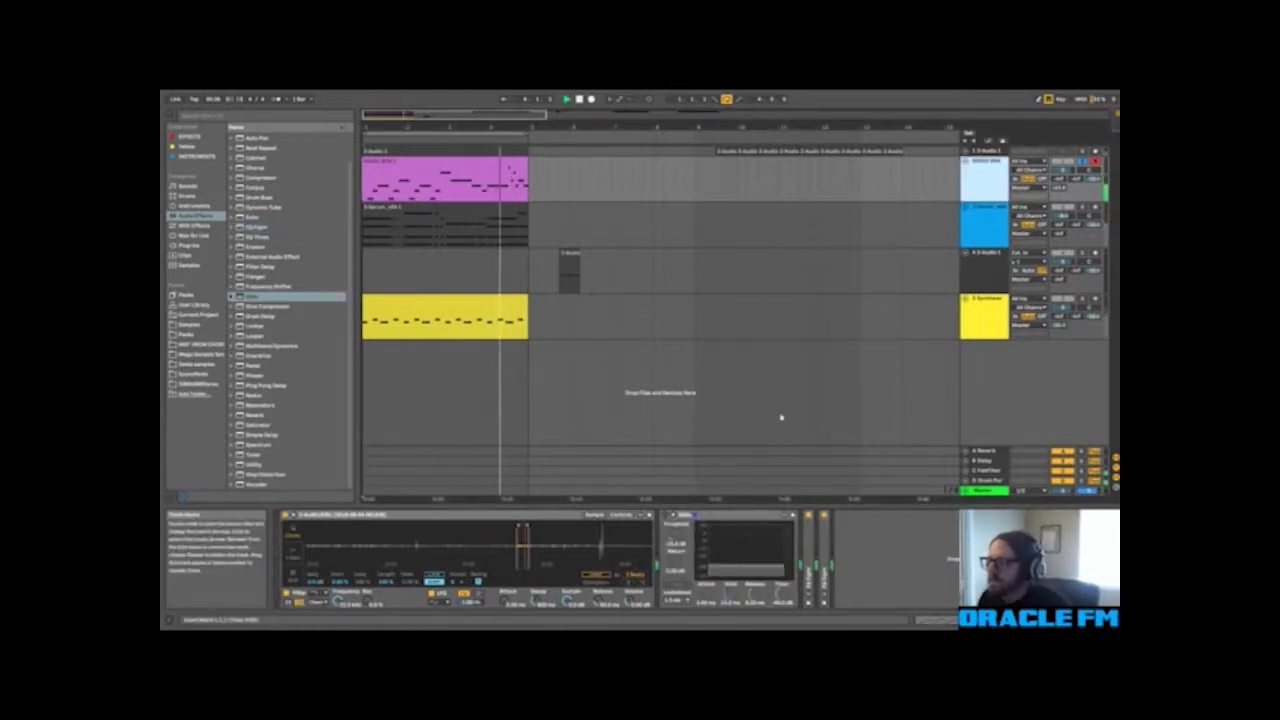
key(Delete)
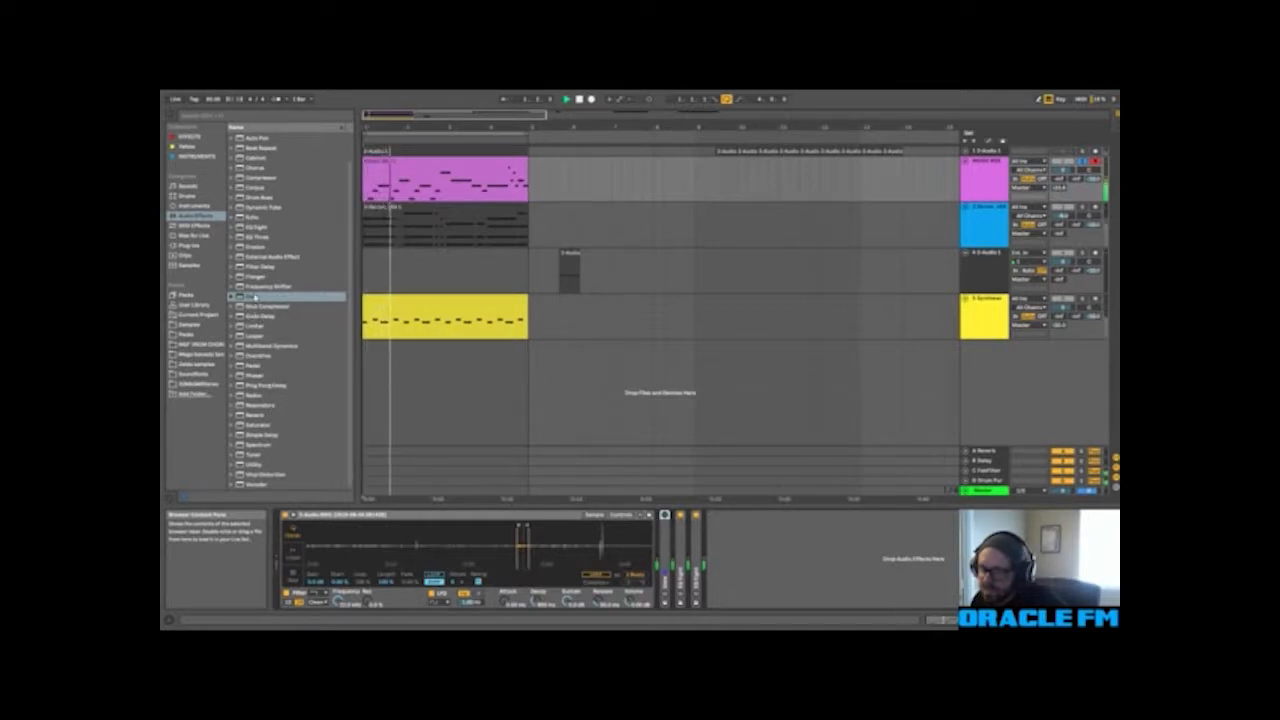
Step: Add an Echo after the EQ Eights on the MUSIC BOX track and adjust its dry/wet mix
click(247, 217)
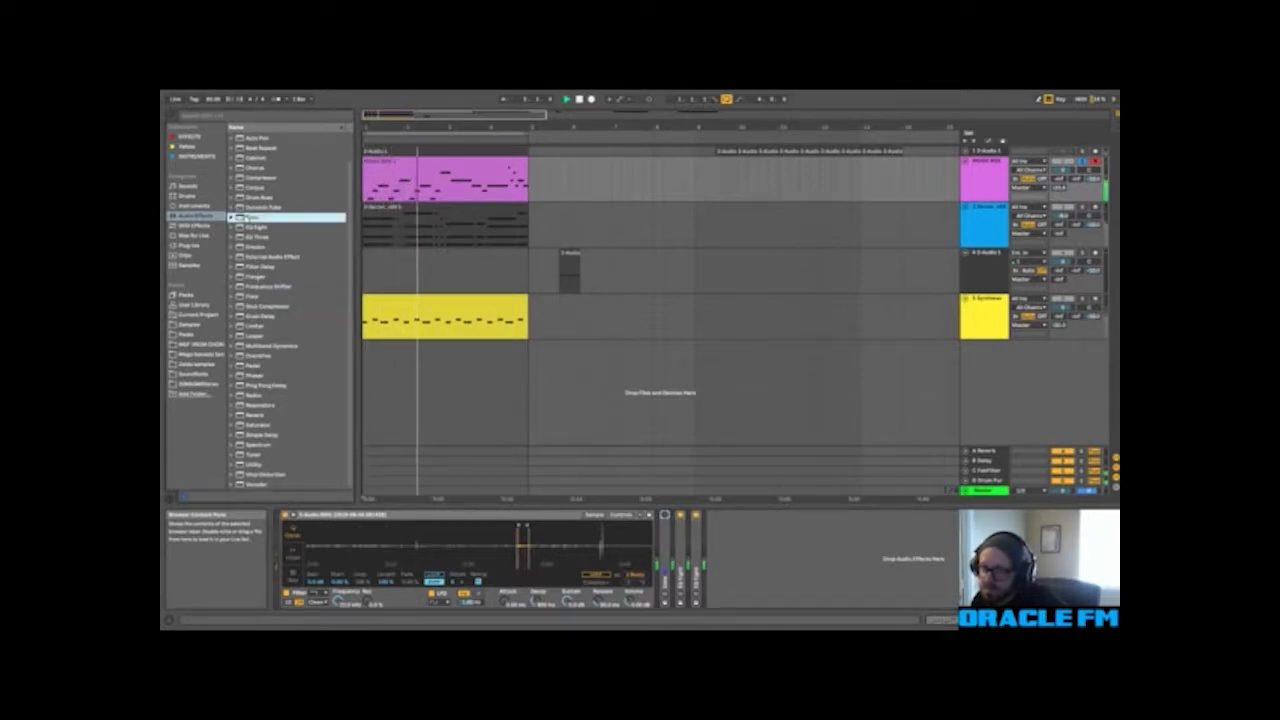
click(962, 595)
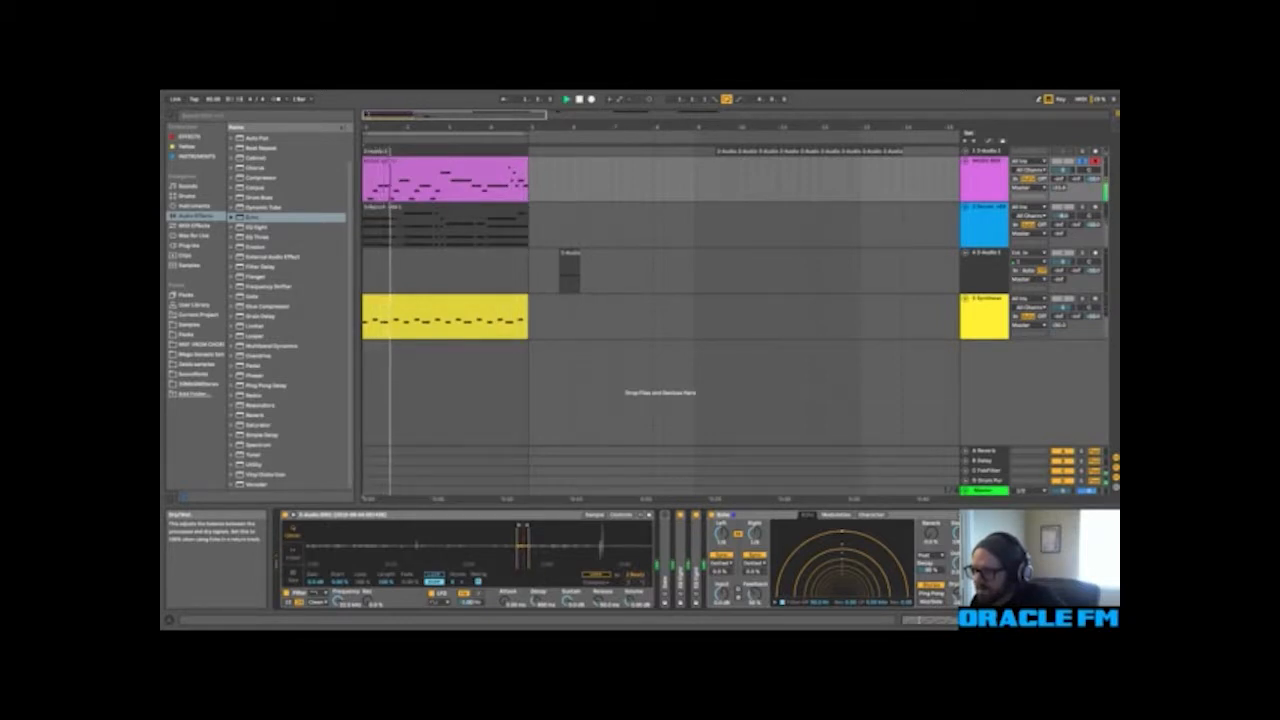
double_click(442, 516)
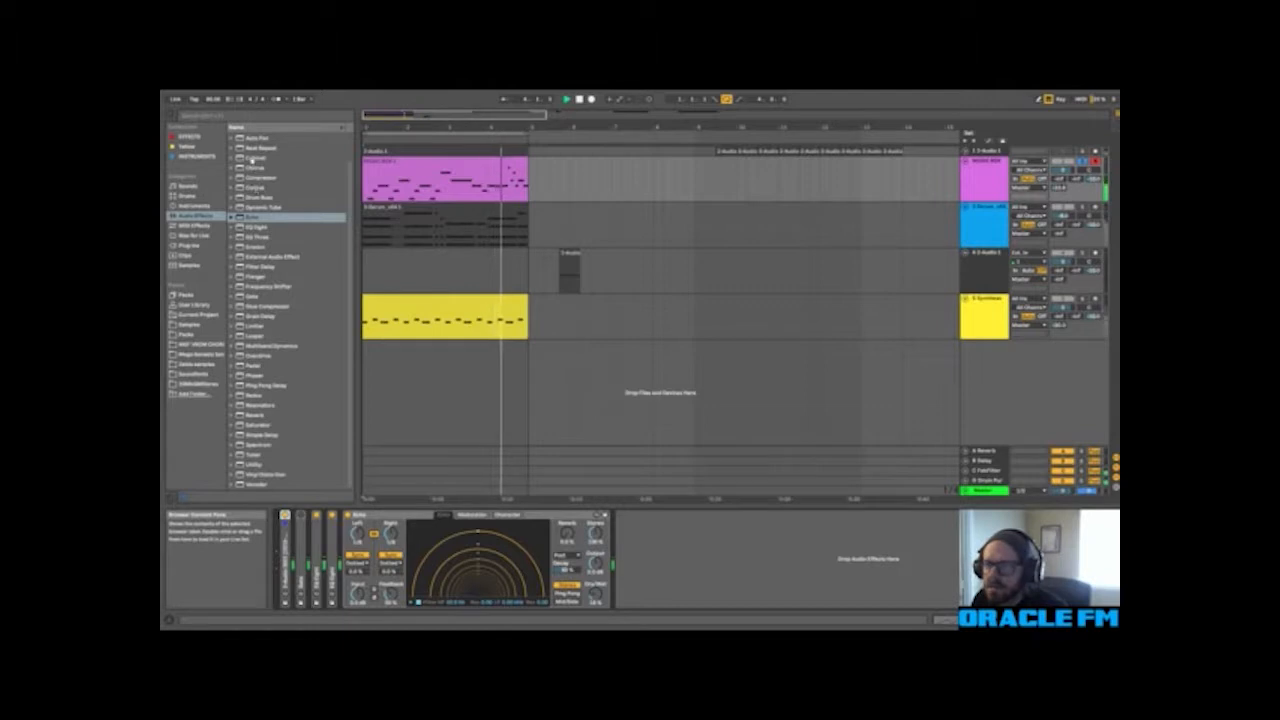
Step: Insert a Chorus ahead of the Echo and adjust its modulation amount and rate
click(252, 168)
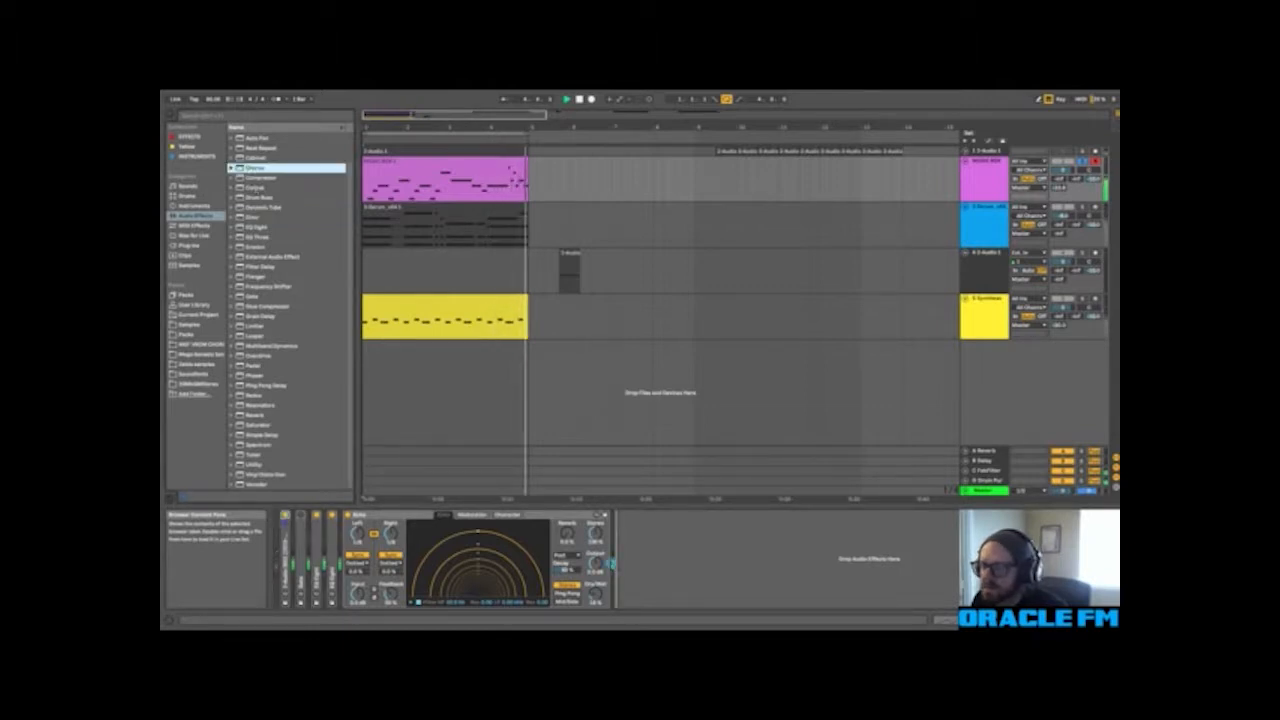
drag(612, 563, 645, 530)
drag(378, 533, 413, 576)
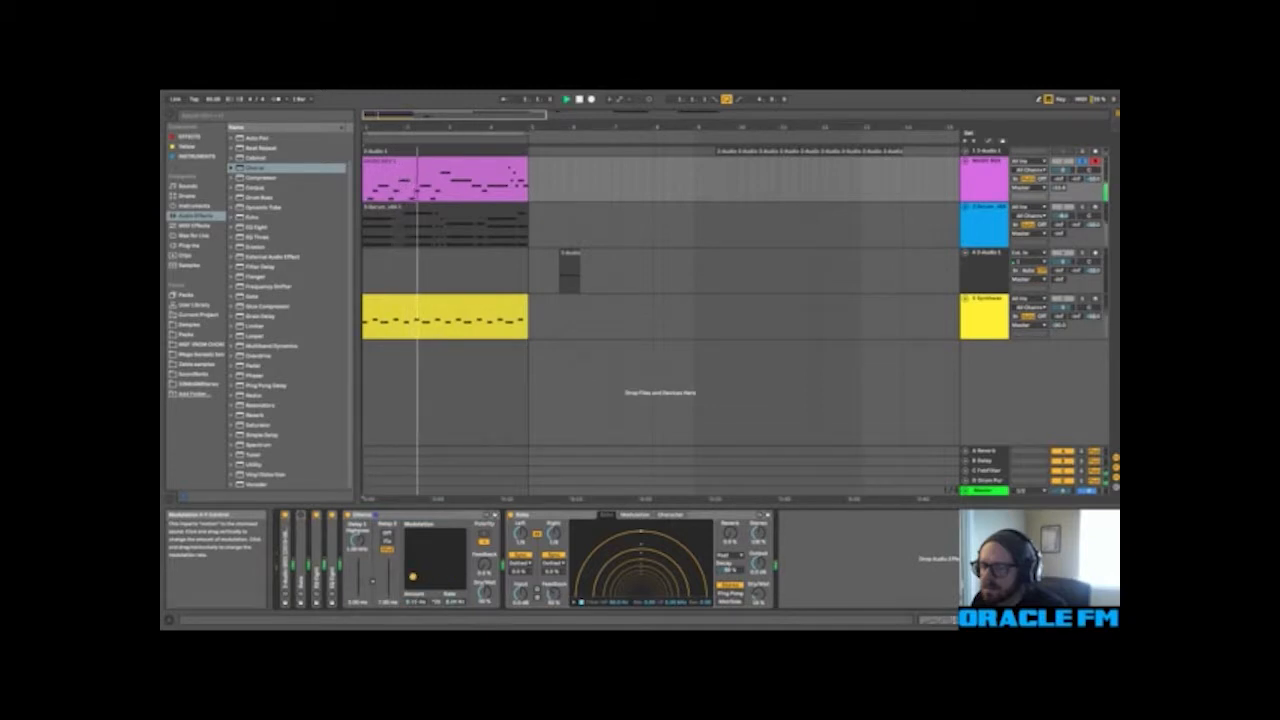
drag(413, 566, 411, 566)
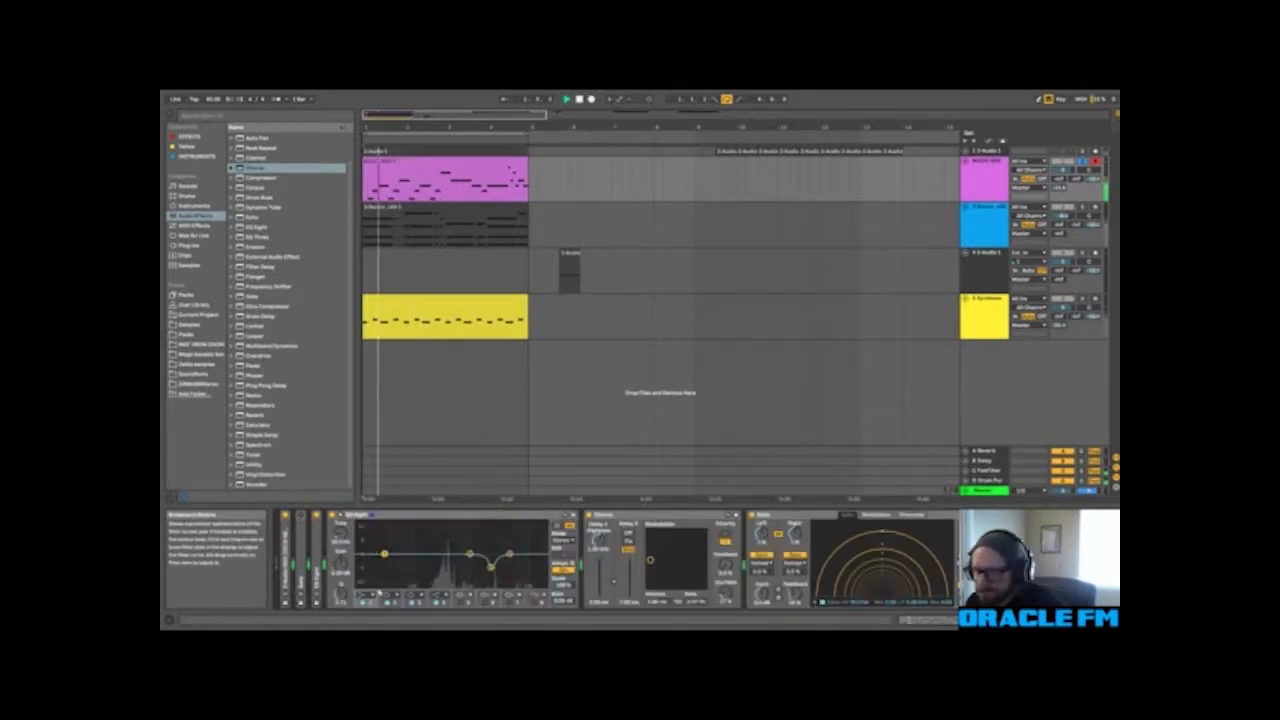
Step: Reshape the low and low-mid bands of the second EQ Eight, pulling band 2 down, and collapse the device
click(369, 596)
click(366, 542)
drag(341, 534, 341, 500)
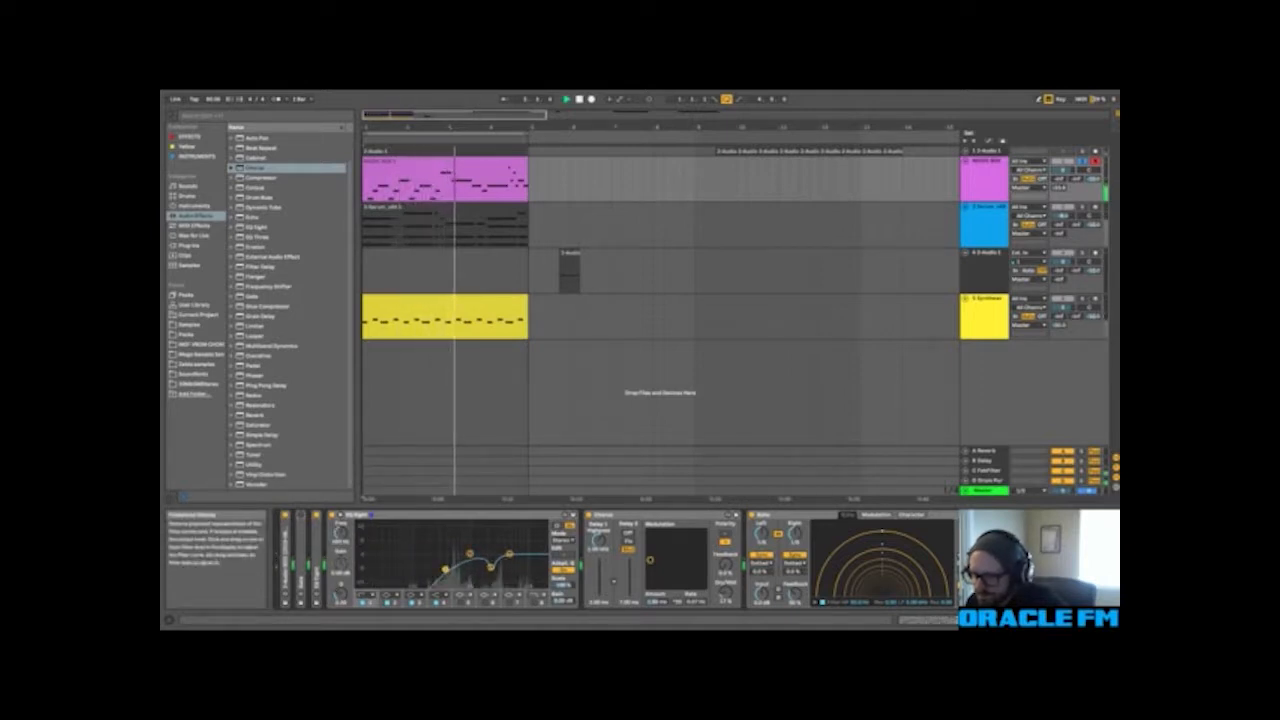
drag(467, 557, 446, 565)
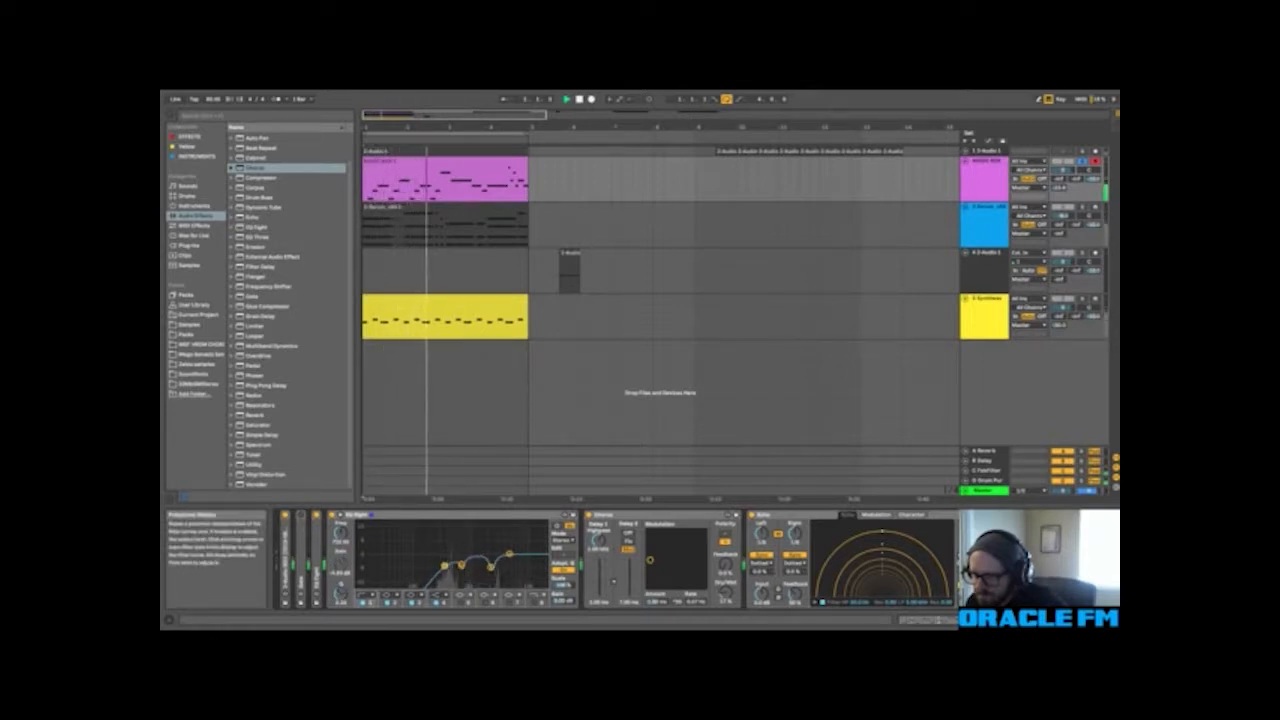
double_click(459, 515)
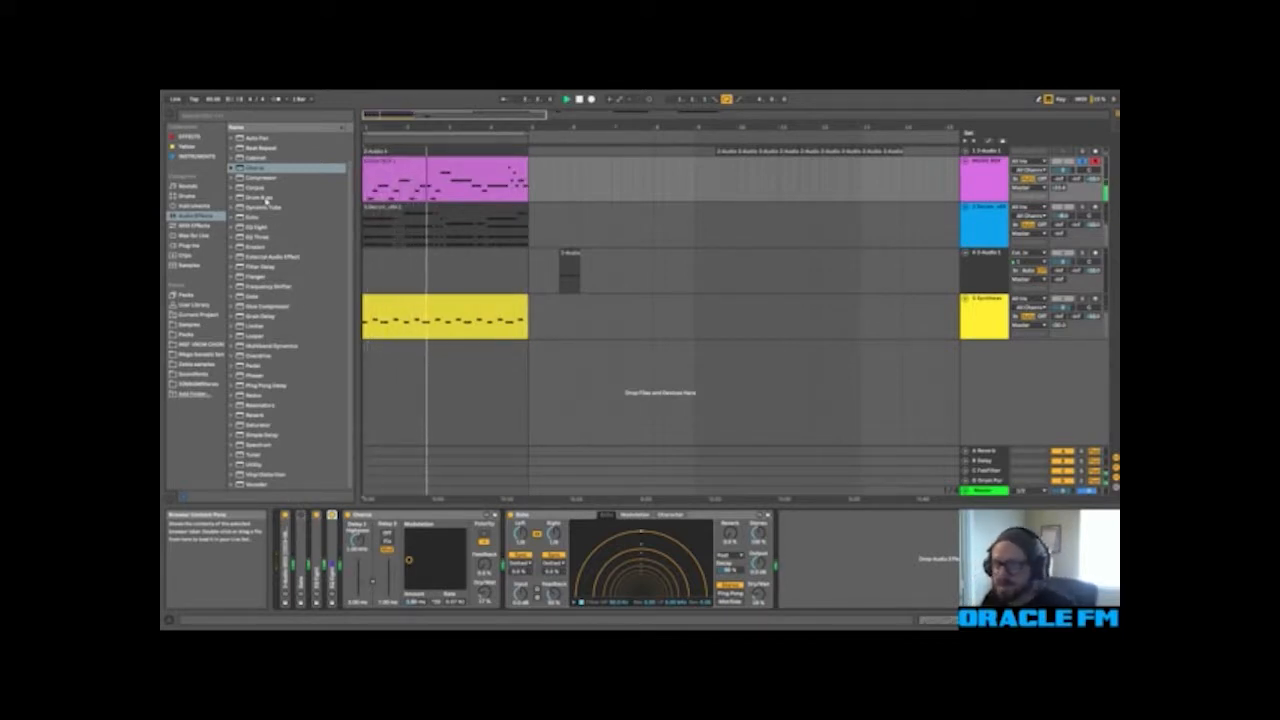
Step: Add a Drum Buss after the Echo and adjust its Crunch amount
double_click(262, 197)
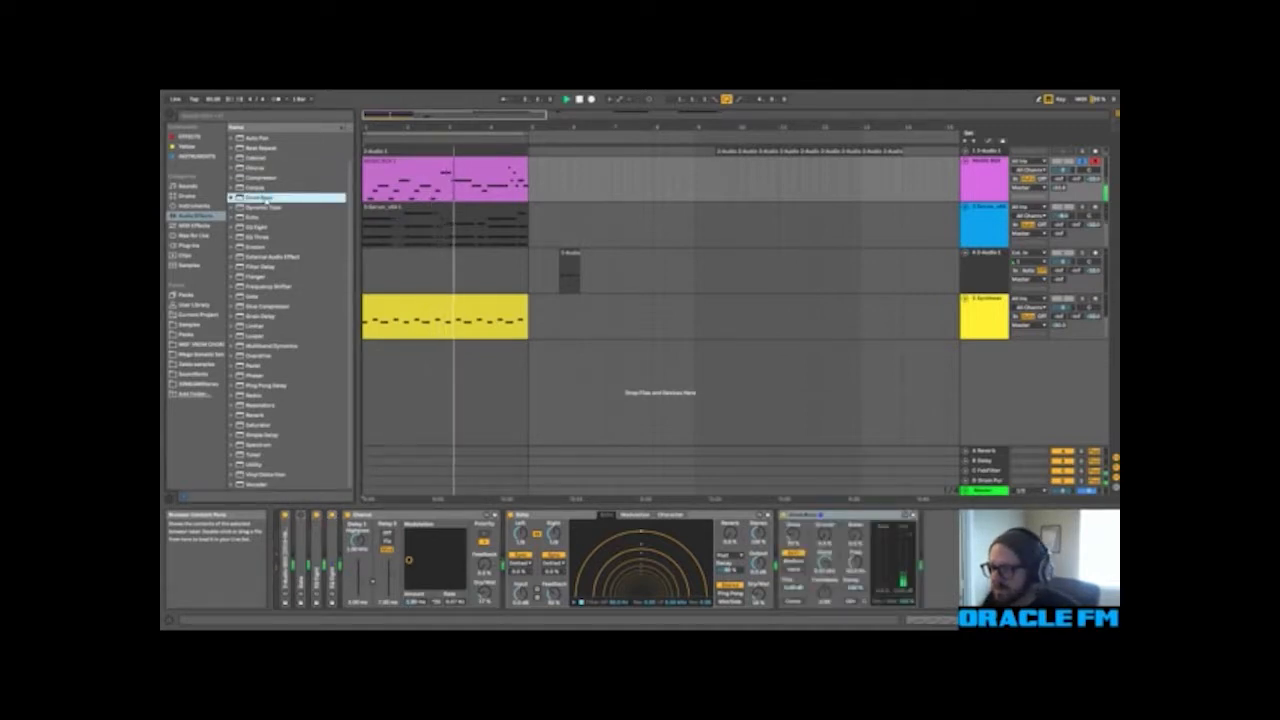
drag(824, 536, 824, 531)
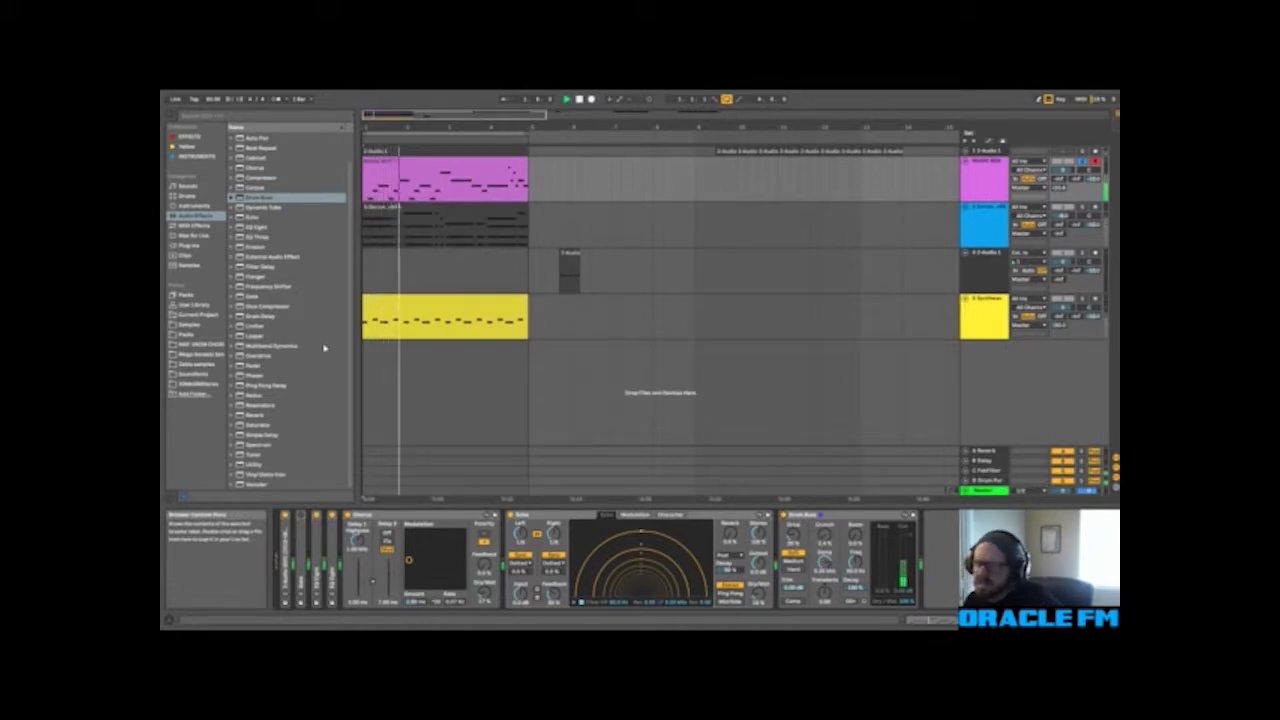
Step: Add a Compressor after the Drum Buss, sidechain it to the Synthwave track, and adjust its threshold during playback
double_click(272, 179)
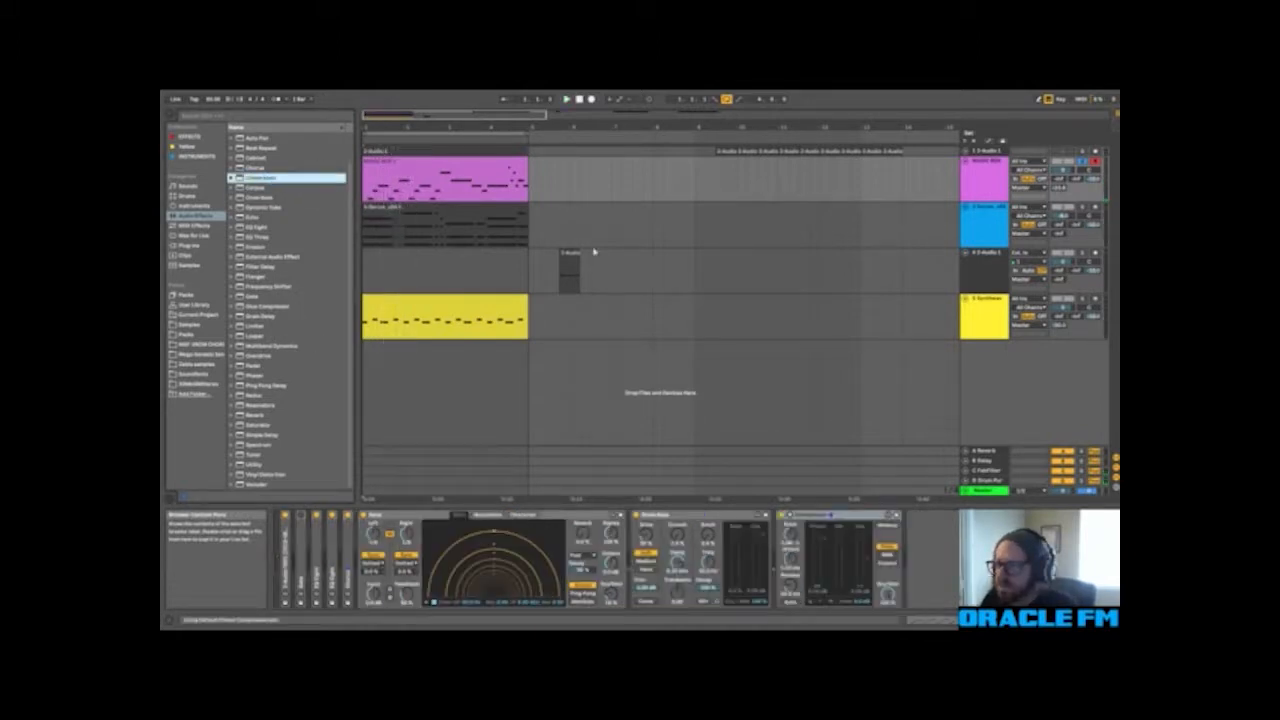
click(789, 515)
click(798, 525)
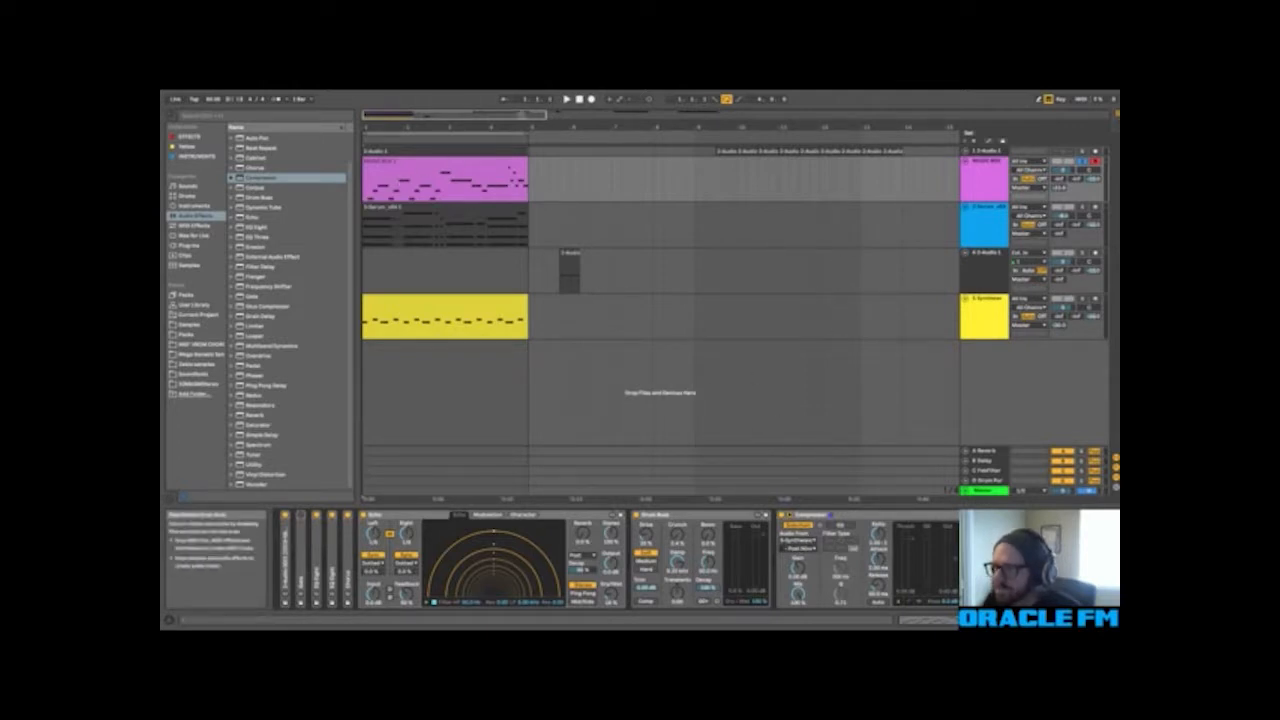
click(566, 100)
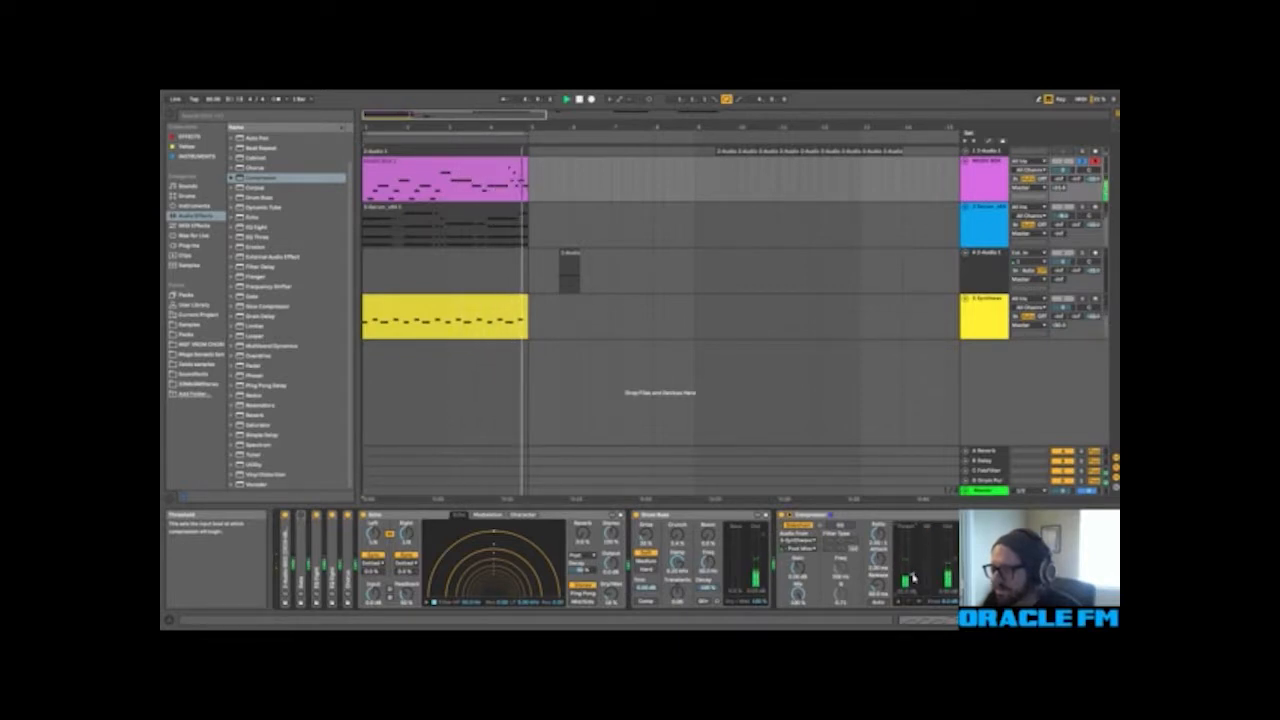
key(space)
click(812, 515)
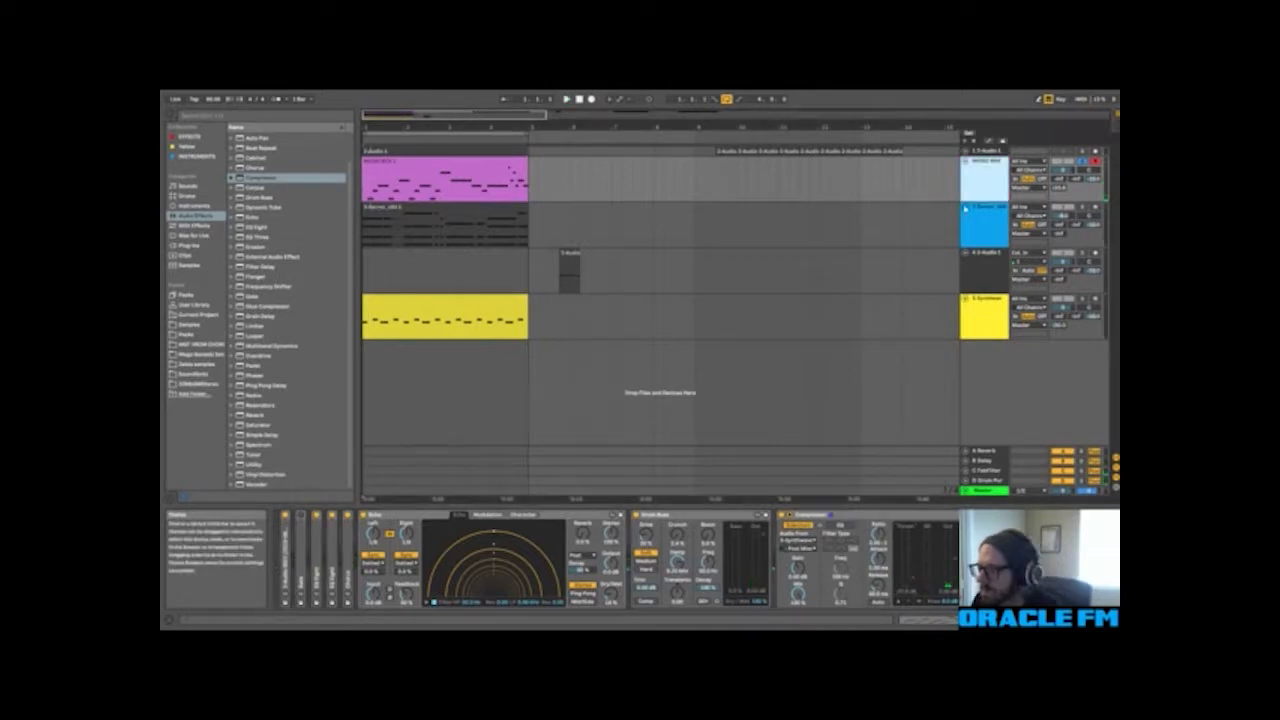
Step: Unsolo the MUSIC BOX track and play the full mix, checking track levels in the Session View mixer
click(1082, 161)
key(space)
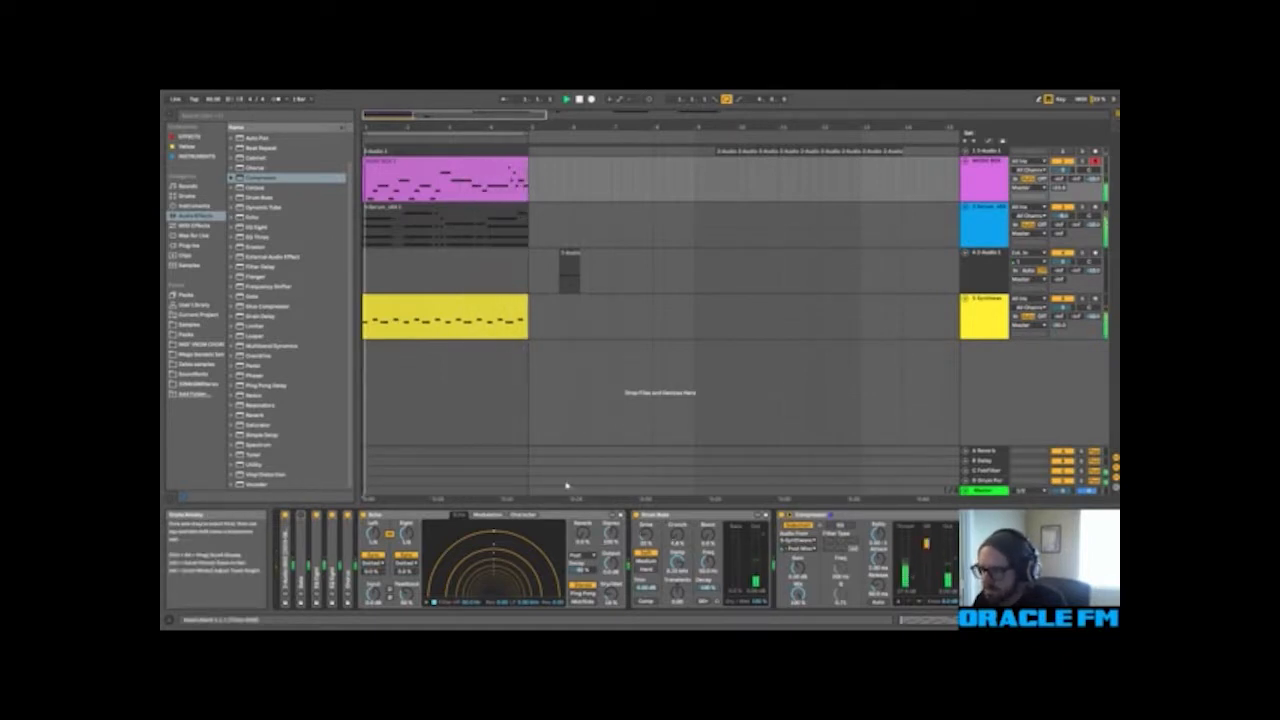
key(Tab)
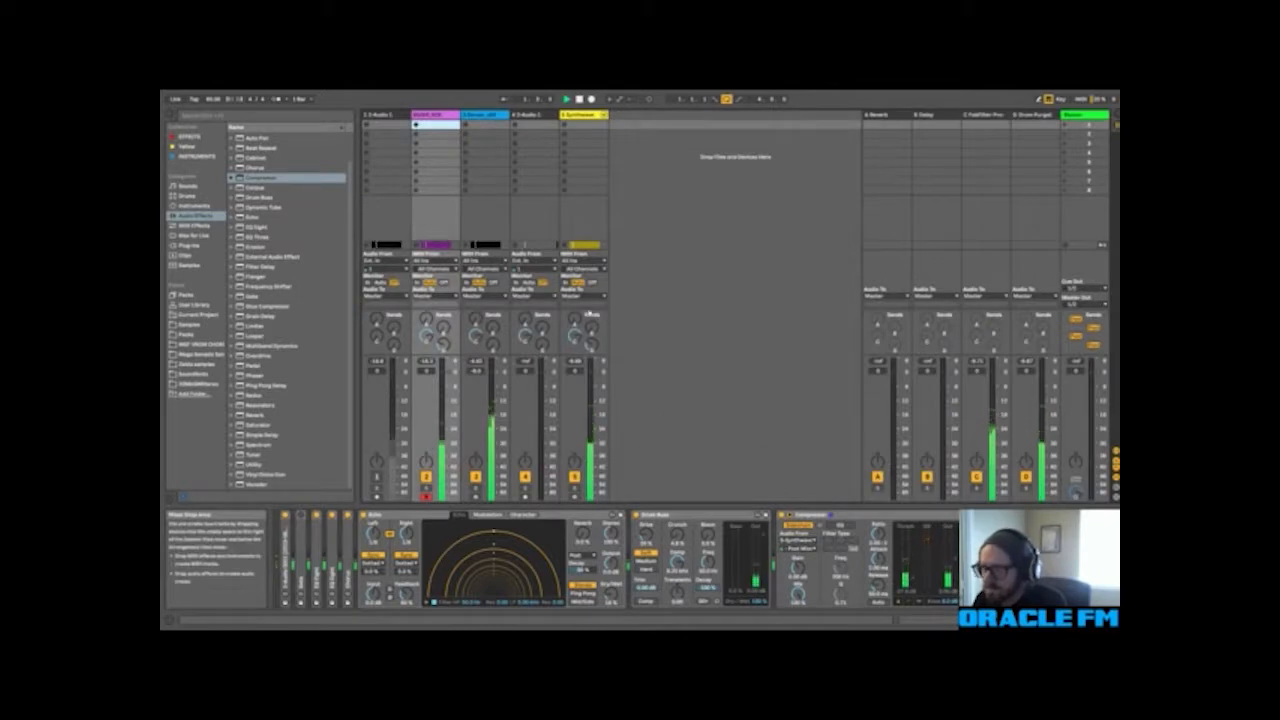
key(Tab)
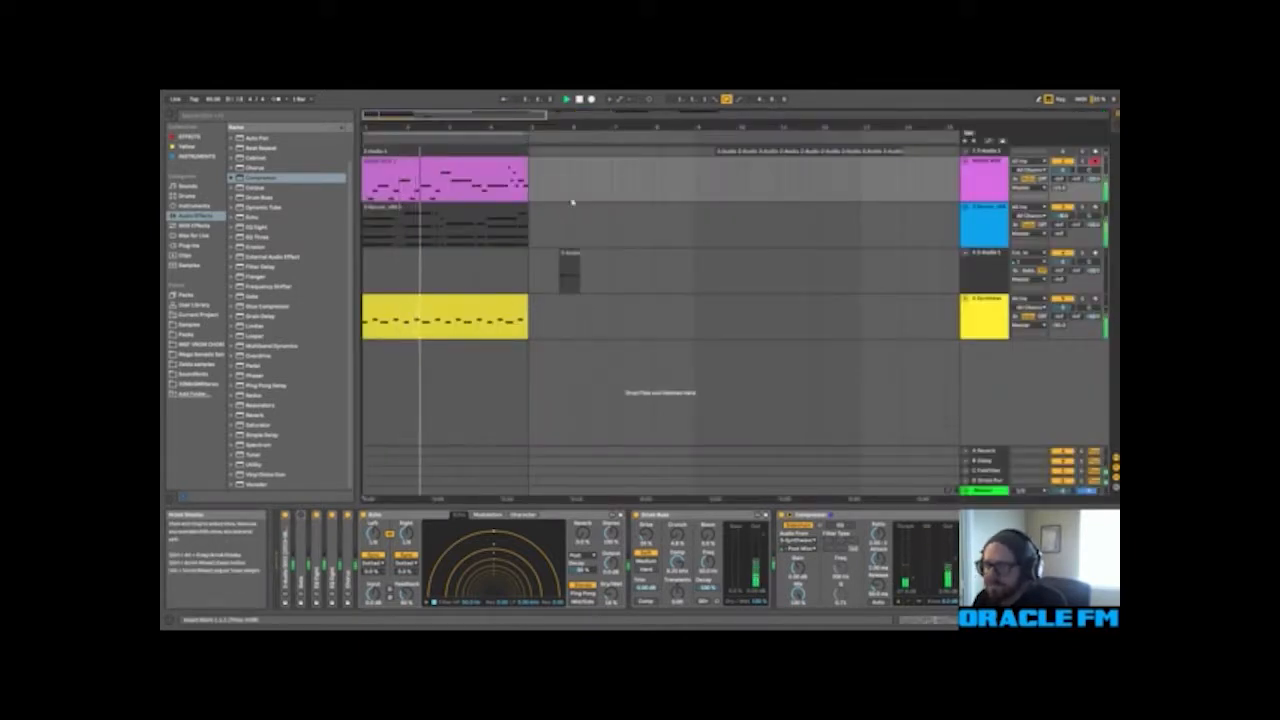
key(space)
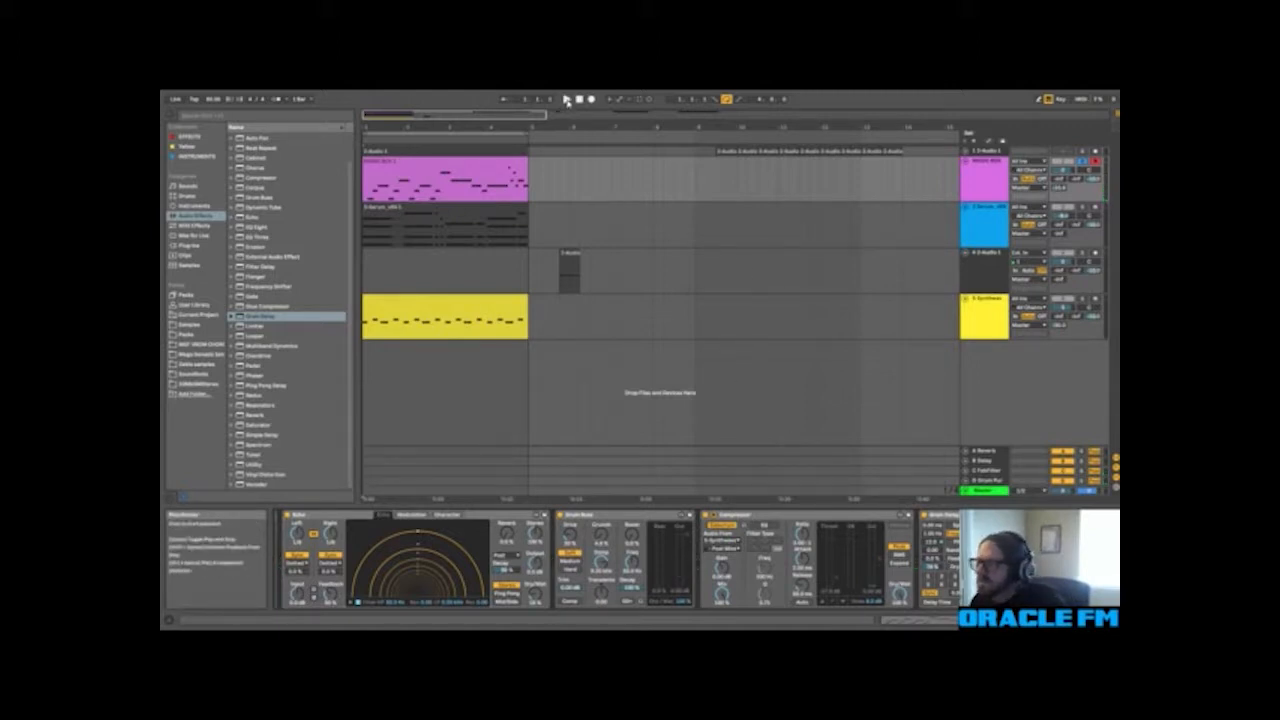
Step: Audition the MUSIC BOX chain with its Grain Delay, first soloed and within the full arrangement
click(566, 101)
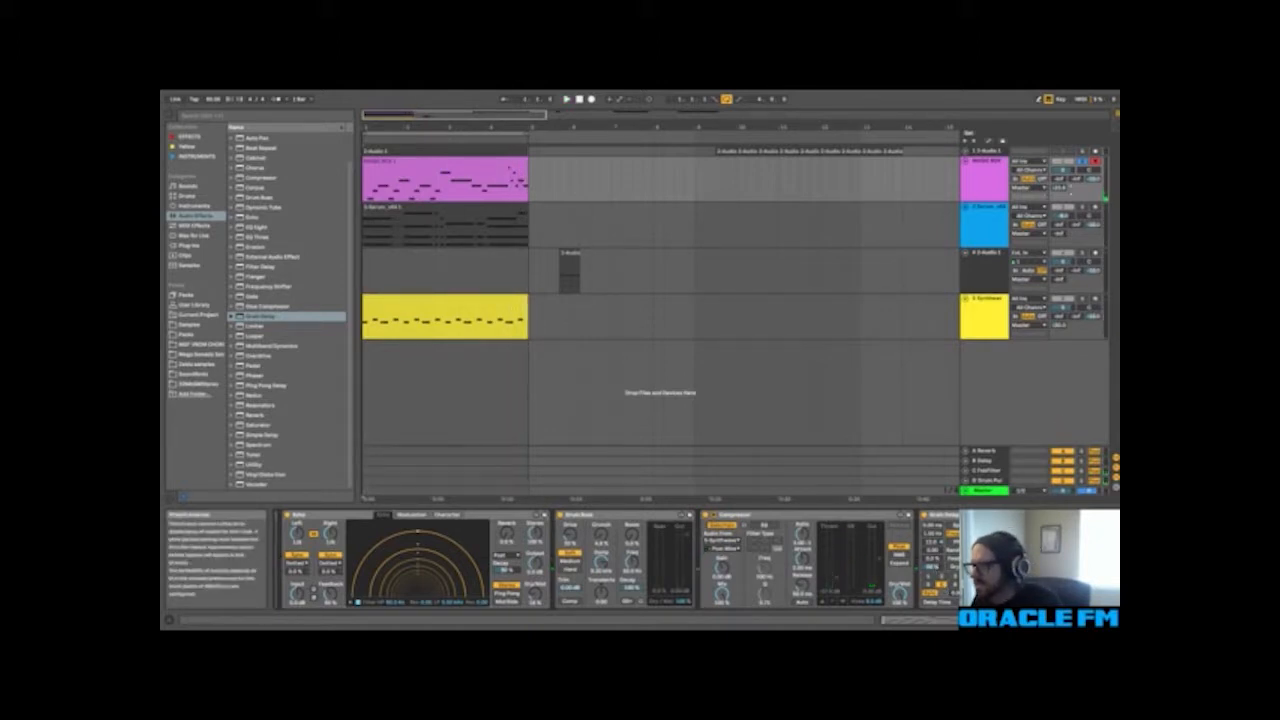
click(567, 100)
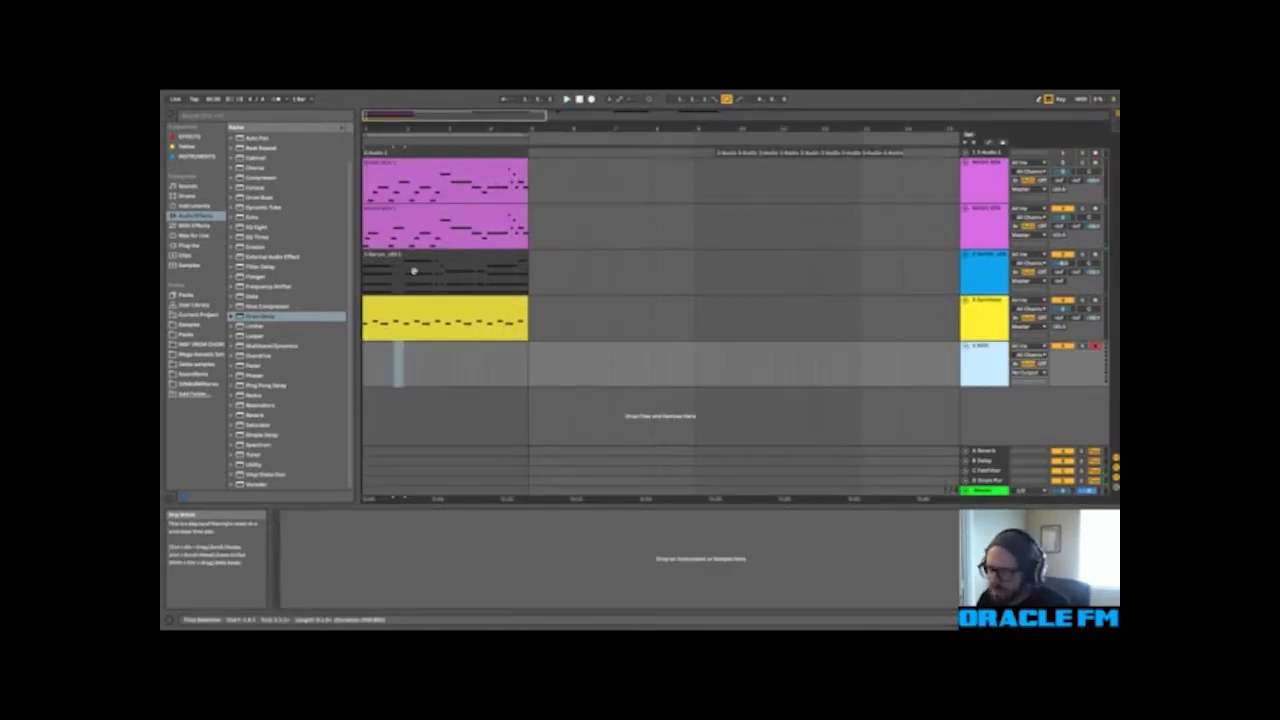
click(581, 99)
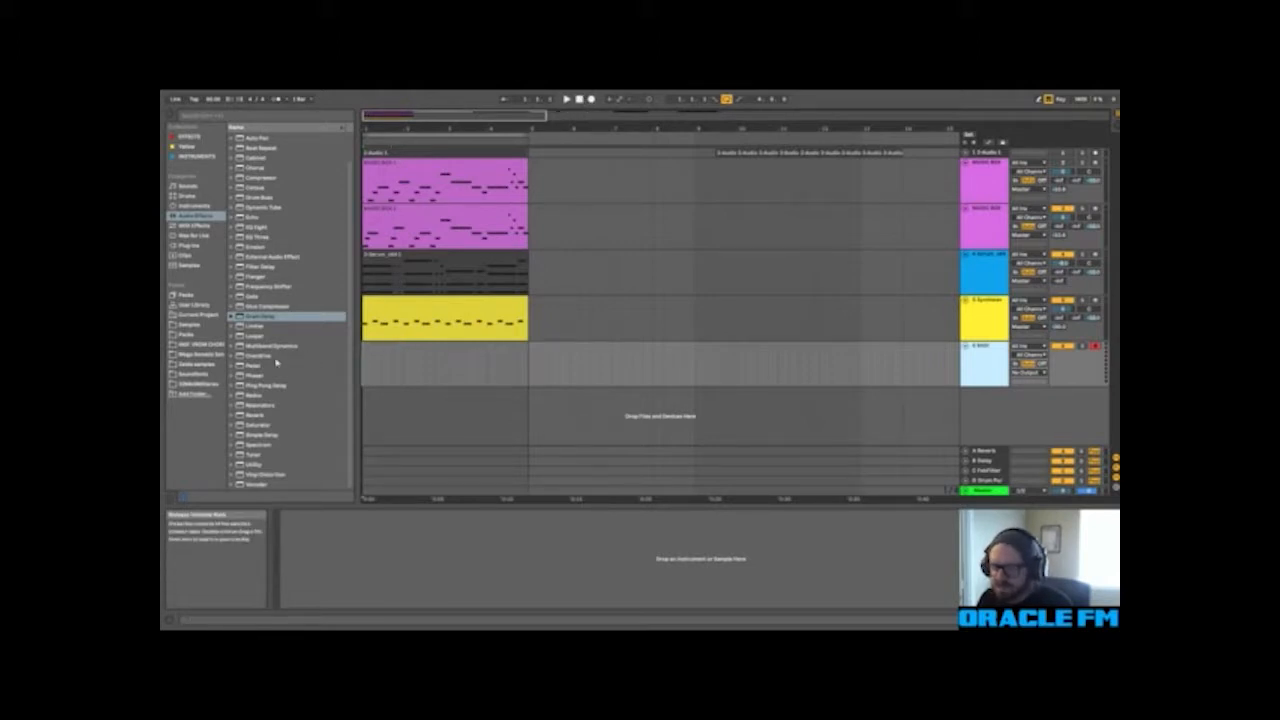
Step: Load Serum onto the new MIDI track below the Synthwave track and audition it against the playing arrangement
click(198, 156)
drag(260, 167, 333, 587)
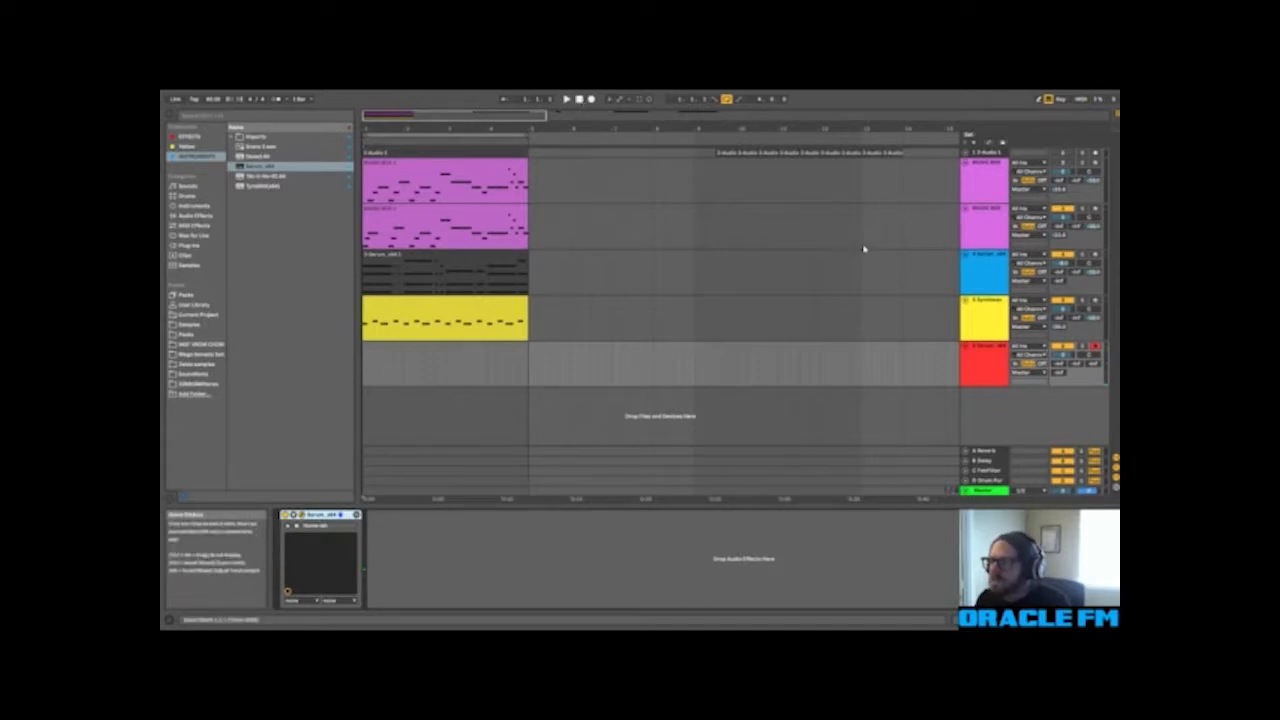
click(567, 100)
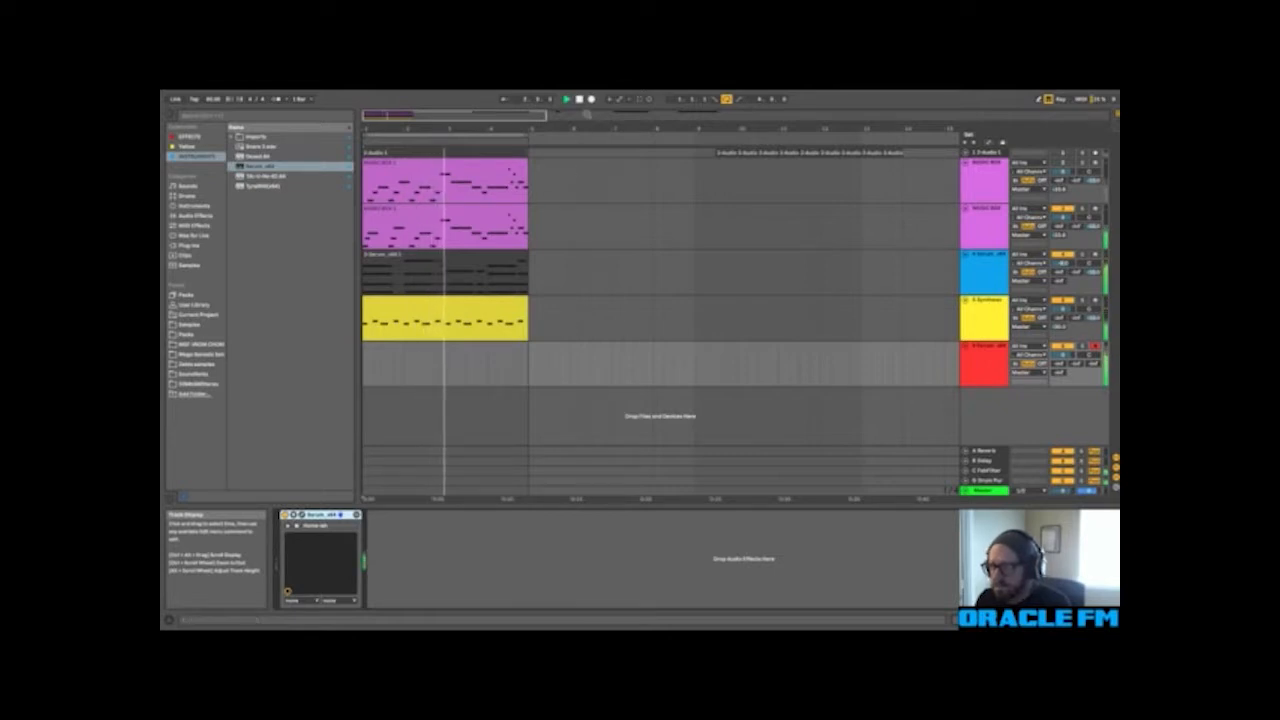
click(579, 100)
Step: Create a four-bar MIDI clip at the start of the new Serum track, fill it with a low note pattern, and play it
drag(522, 367, 355, 378)
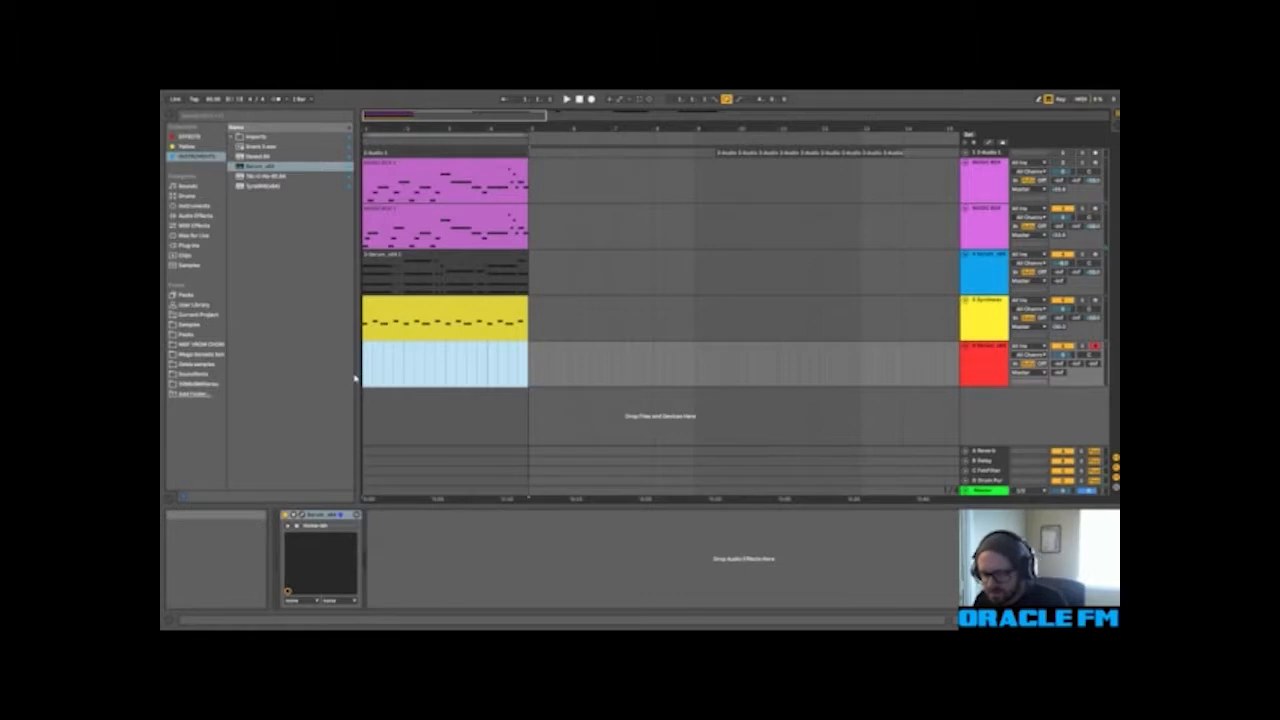
key(ctrl+shift+m)
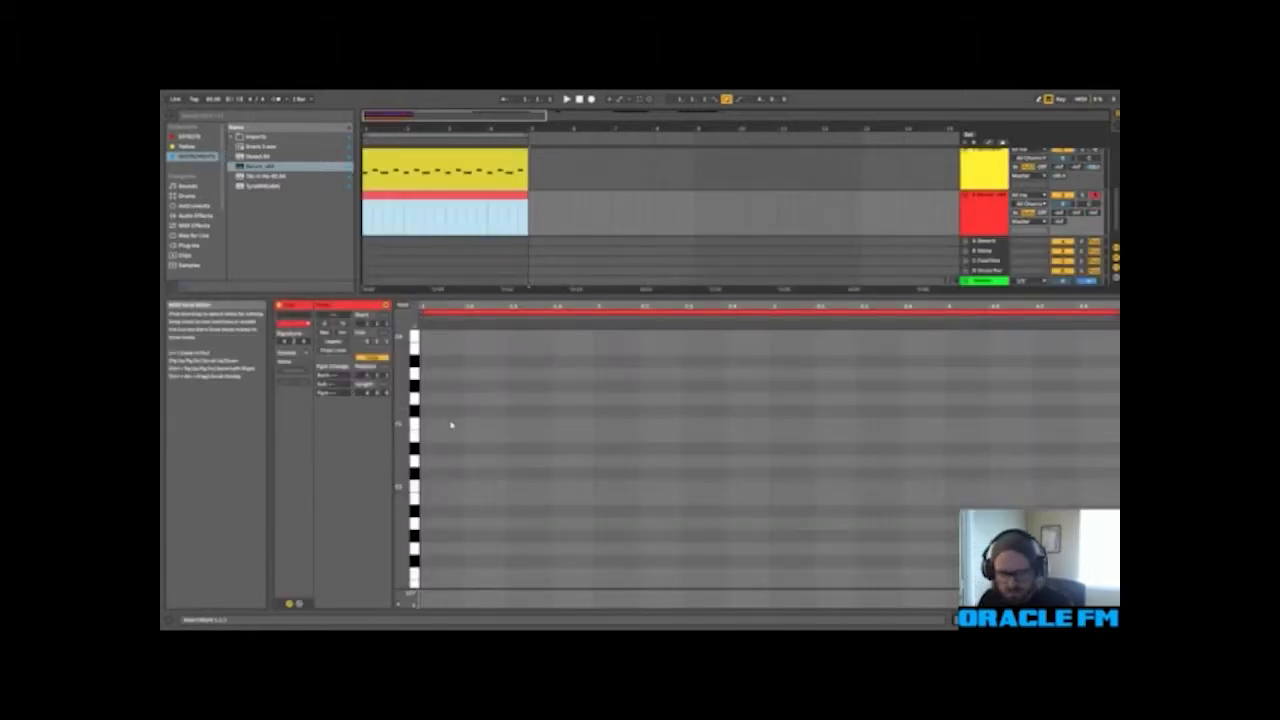
key(ctrl+v)
key(space)
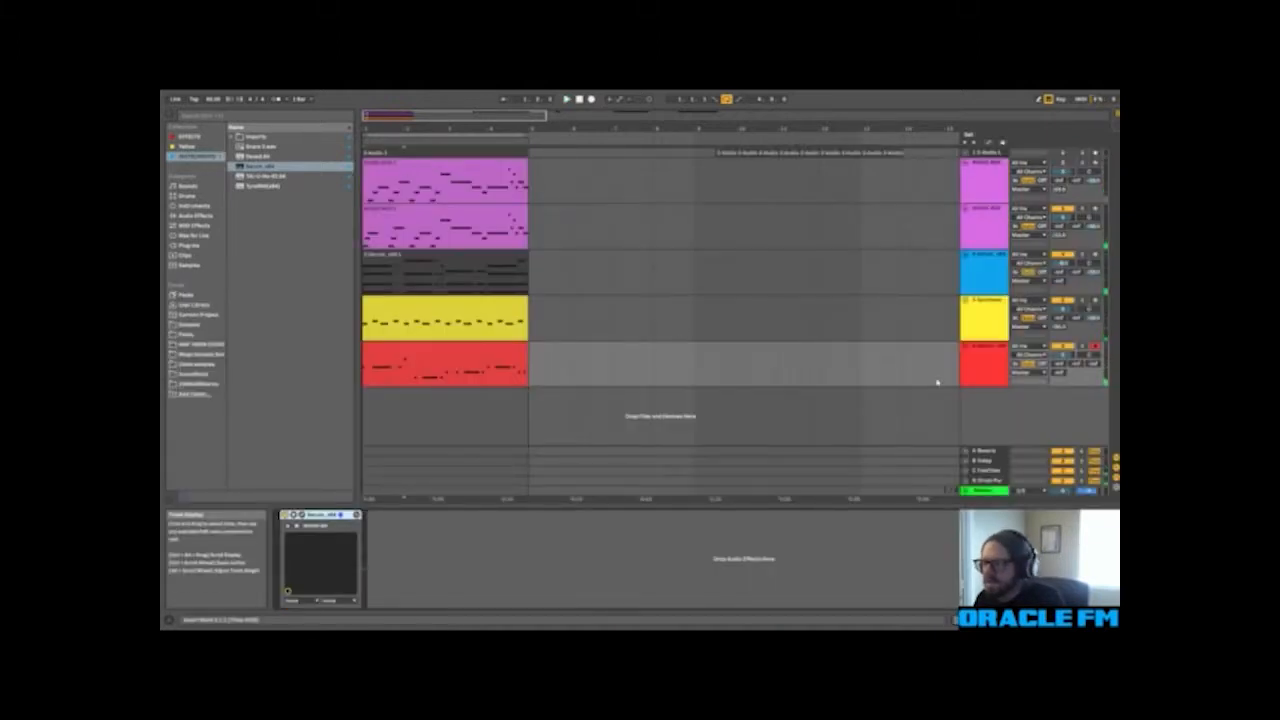
Step: Add an armed MIDI track below the red Serum track and load Serum onto it with the BASS Classic Pluck preset
click(986, 377)
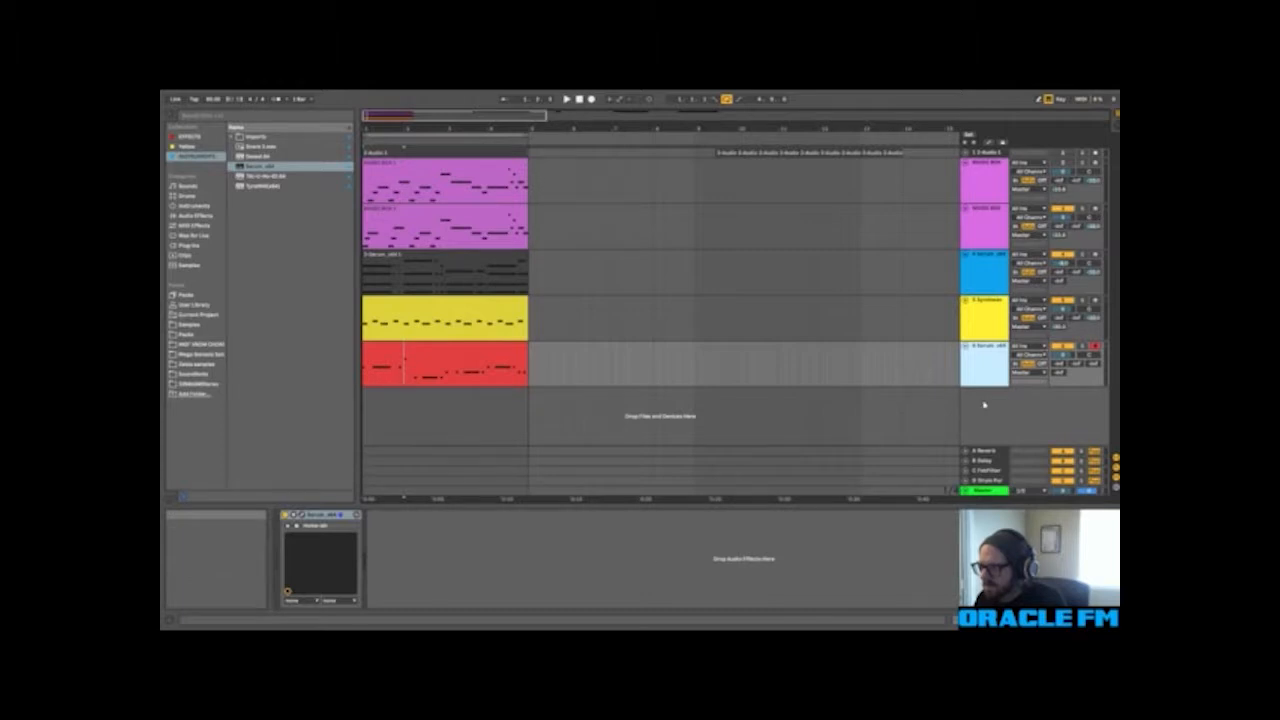
double_click(984, 404)
right_click(992, 411)
click(1000, 408)
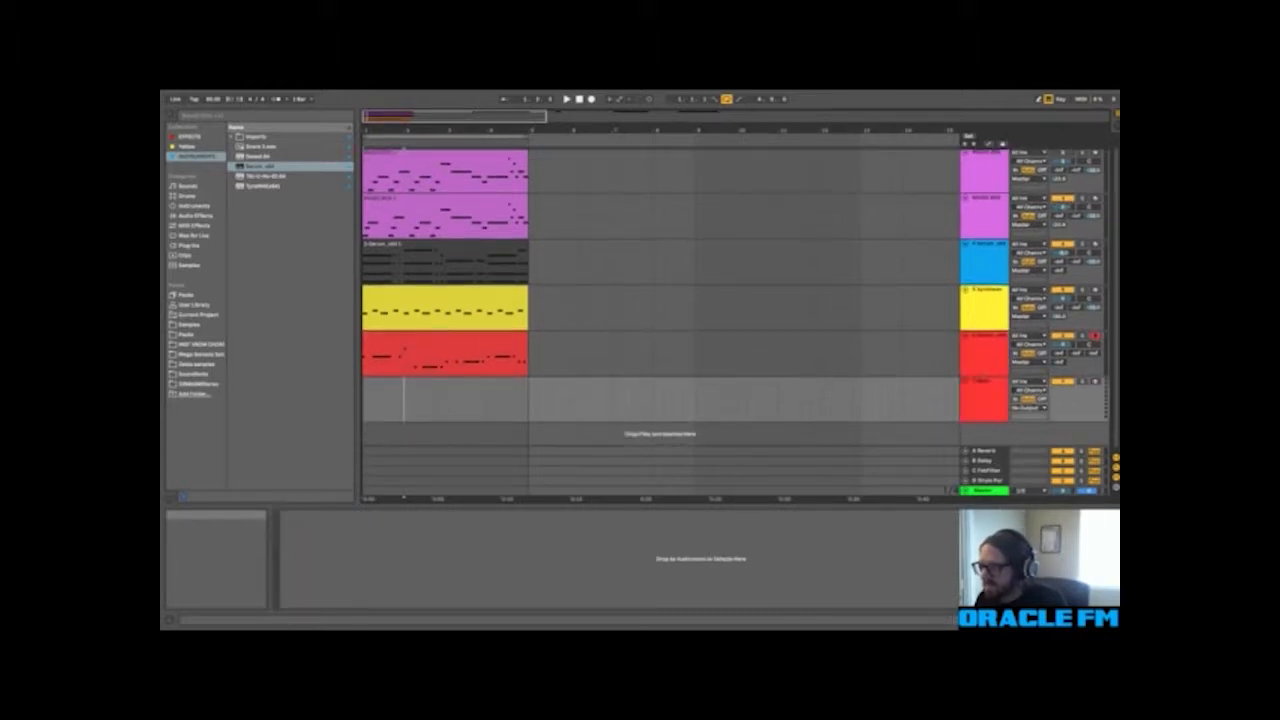
right_click(977, 417)
click(1072, 396)
click(1095, 381)
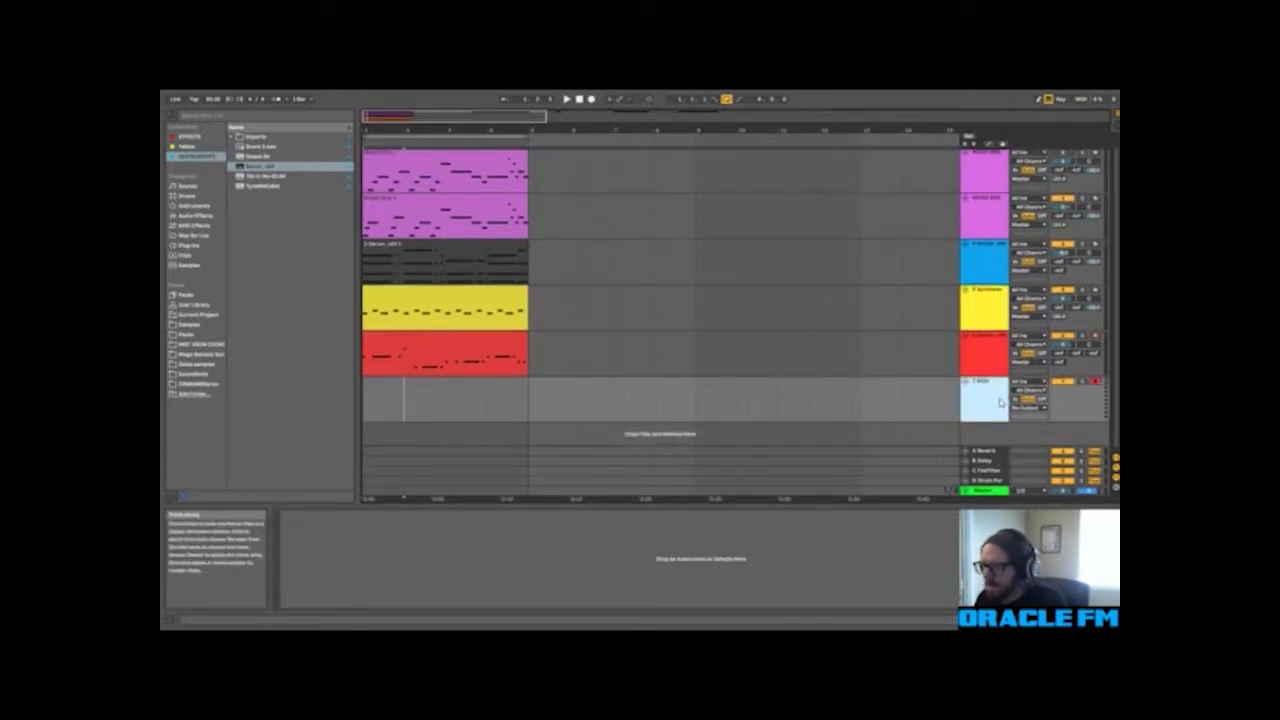
click(273, 166)
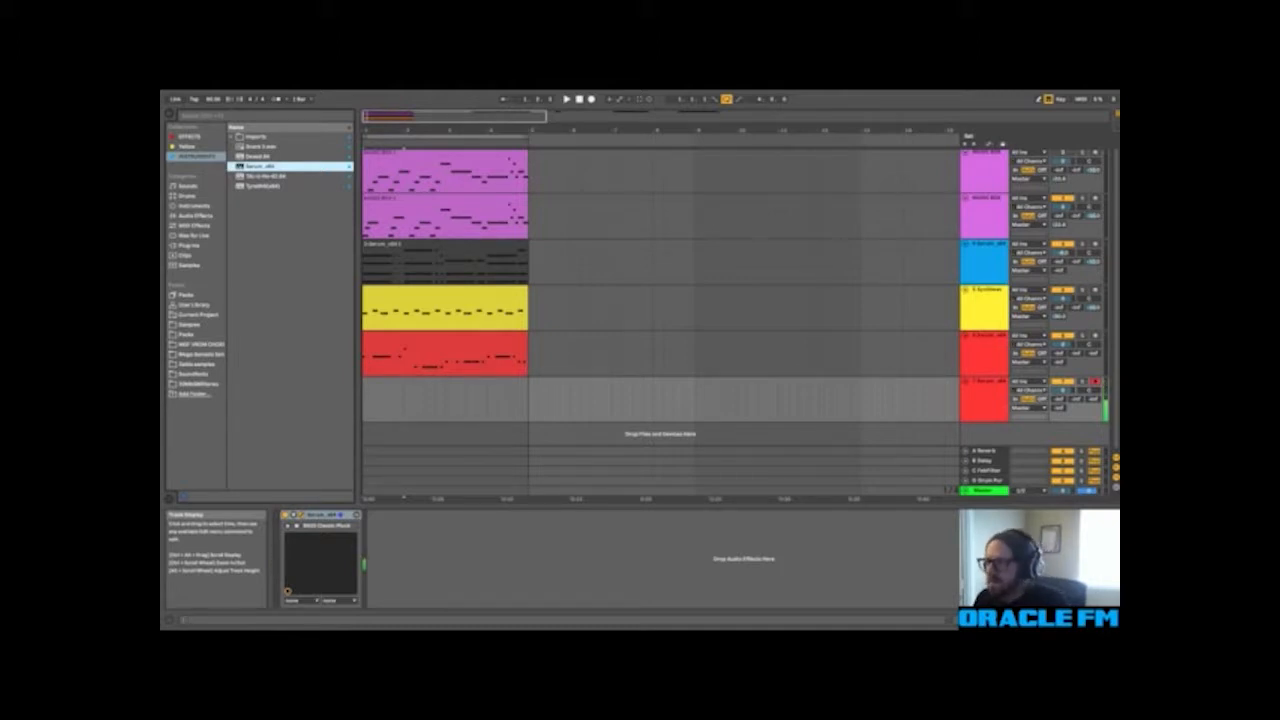
Step: Copy the low note clip from the first red Serum track onto the new Serum track and open the copy for editing
drag(445, 348, 434, 394)
double_click(434, 394)
click(452, 450)
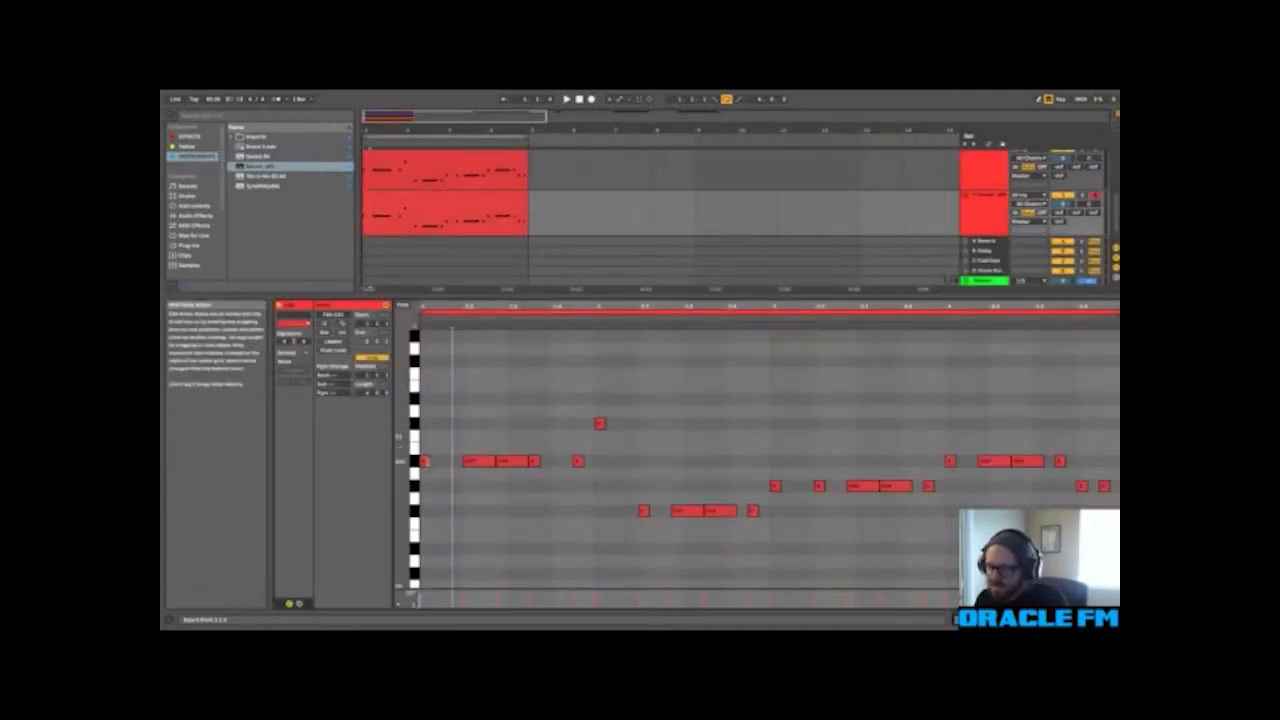
Step: Fill the copied clip's first bar with back-to-back duplicates of its short opening A#0 note
click(424, 461)
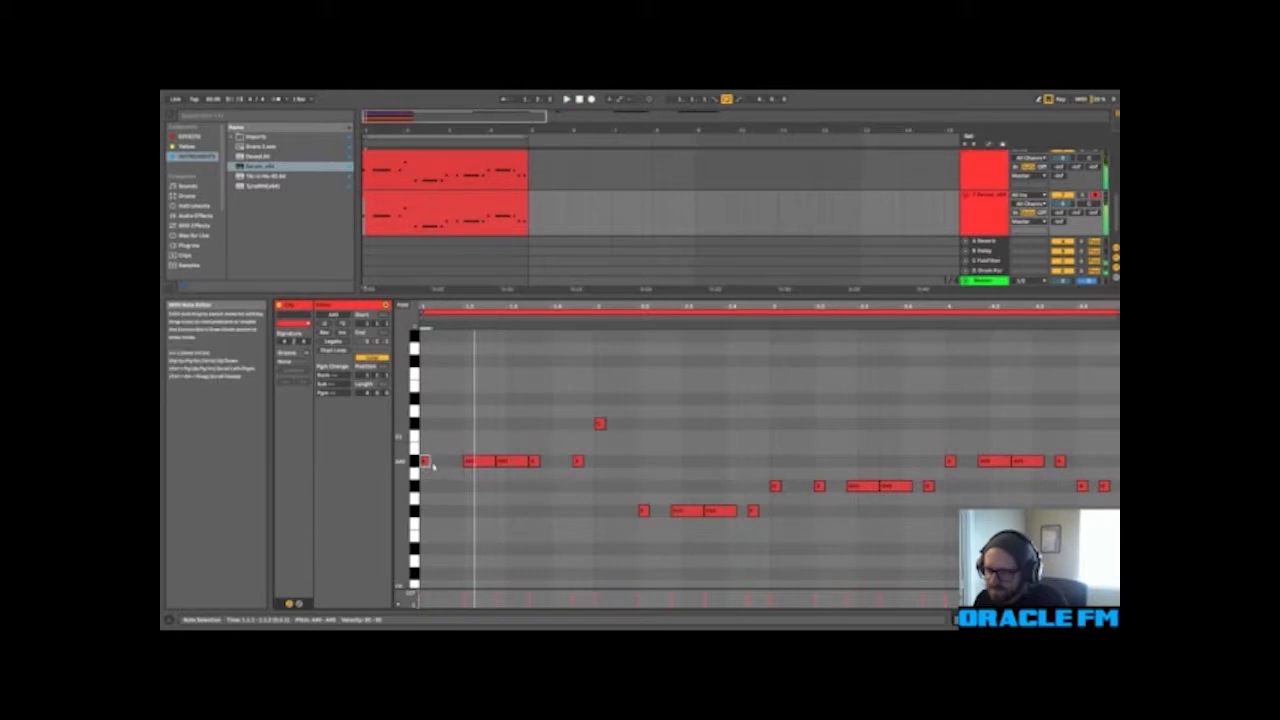
key(ctrl+d)
key(ctrl+d)
key(ctrl+d)
key(ctrl+d)
key(ctrl+d)
key(ctrl+d)
key(ctrl+d)
key(ctrl+d)
key(ctrl+d)
key(ctrl+d)
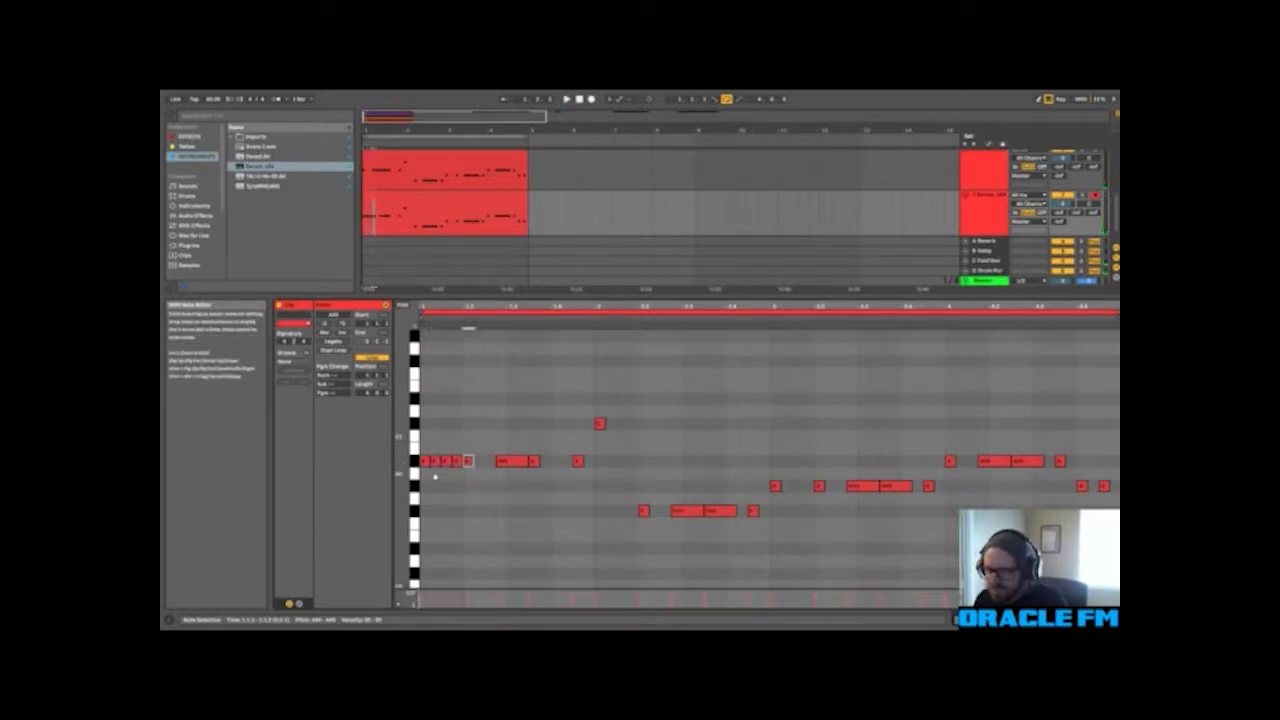
key(ctrl+d)
key(ctrl+d)
key(ctrl+d)
key(ctrl+d)
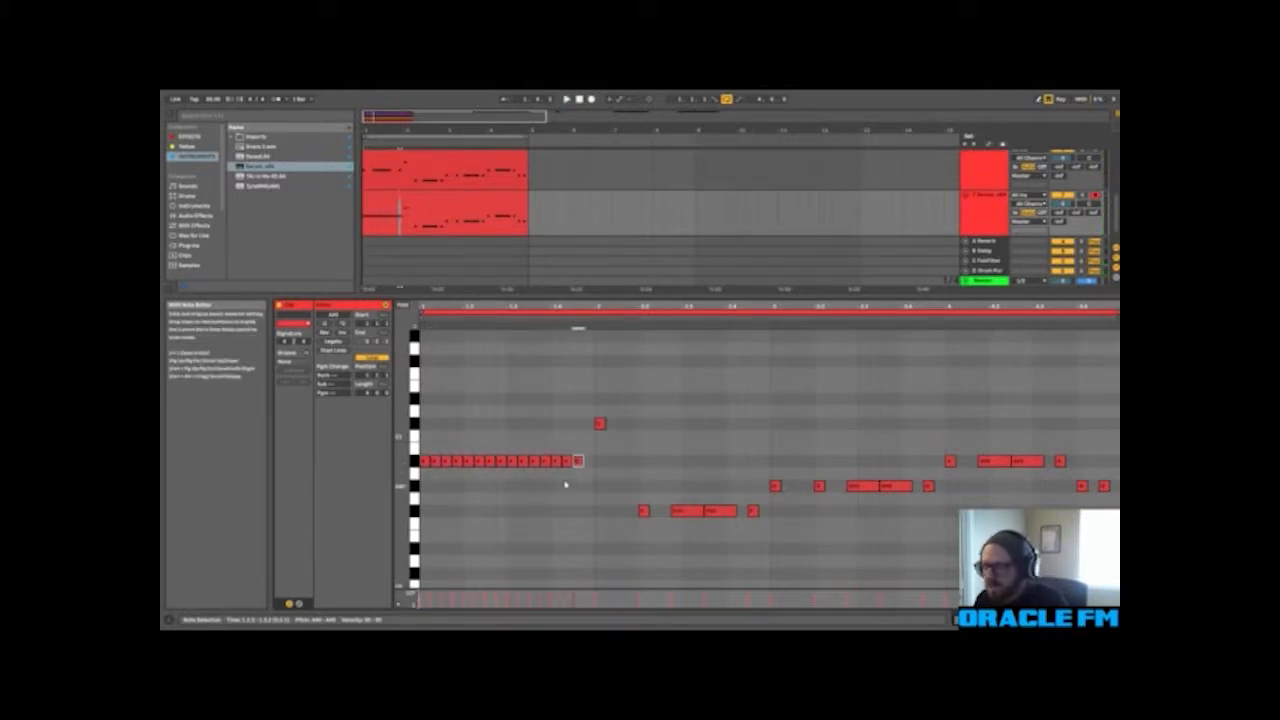
Step: Fill the clip's second bar with back-to-back short notes, four on C#1 and the rest on F#0
click(599, 424)
key(ctrl+d)
key(ctrl+d)
key(ctrl+d)
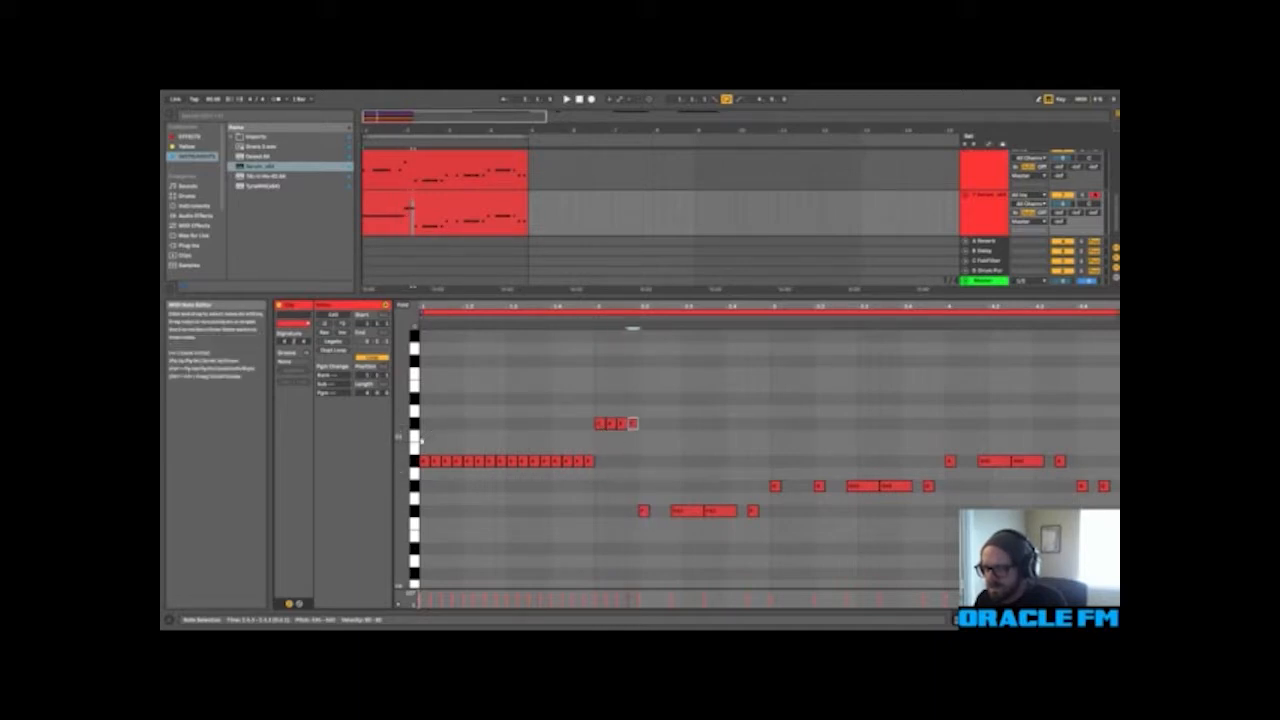
drag(422, 447, 728, 530)
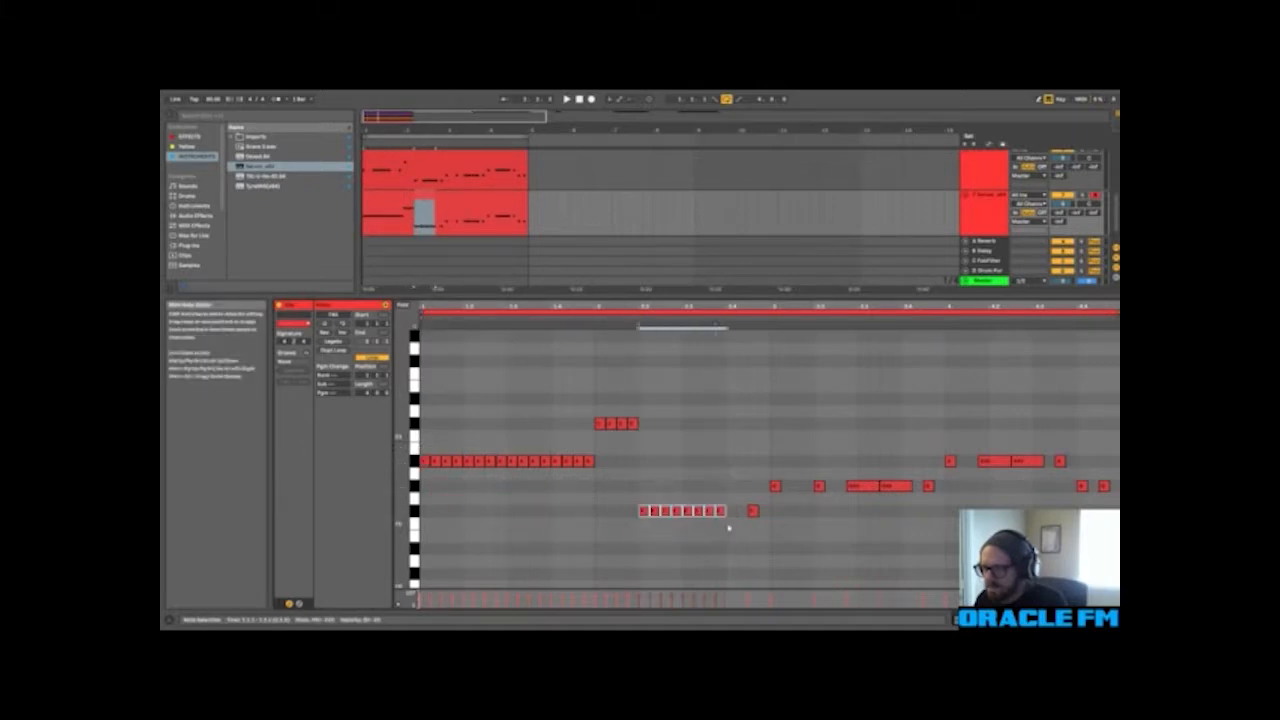
click(728, 528)
click(721, 514)
key(ctrl+d)
key(ctrl+d)
key(ctrl+d)
key(ctrl+d)
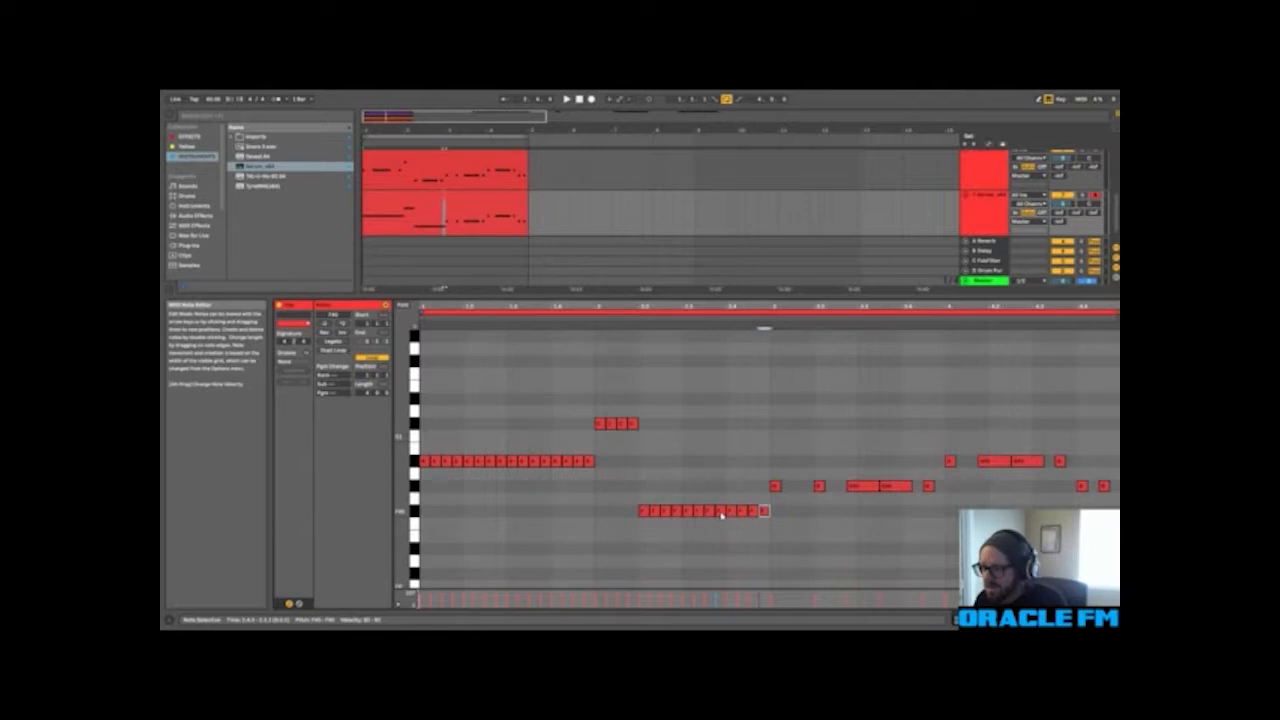
Step: Fill the clip's third bar with back-to-back duplicates of its short opening G#0 note
click(774, 488)
key(ctrl+d)
key(ctrl+d)
key(ctrl+d)
key(ctrl+d)
key(ctrl+d)
key(ctrl+d)
key(ctrl+d)
key(ctrl+d)
key(ctrl+d)
key(ctrl+d)
key(ctrl+d)
key(ctrl+d)
key(ctrl+d)
key(ctrl+d)
key(ctrl+d)
key(ctrl+d)
Step: Fill the clip's fourth bar with back-to-back short notes, first on A#0 and then on G#0
drag(941, 510, 956, 471)
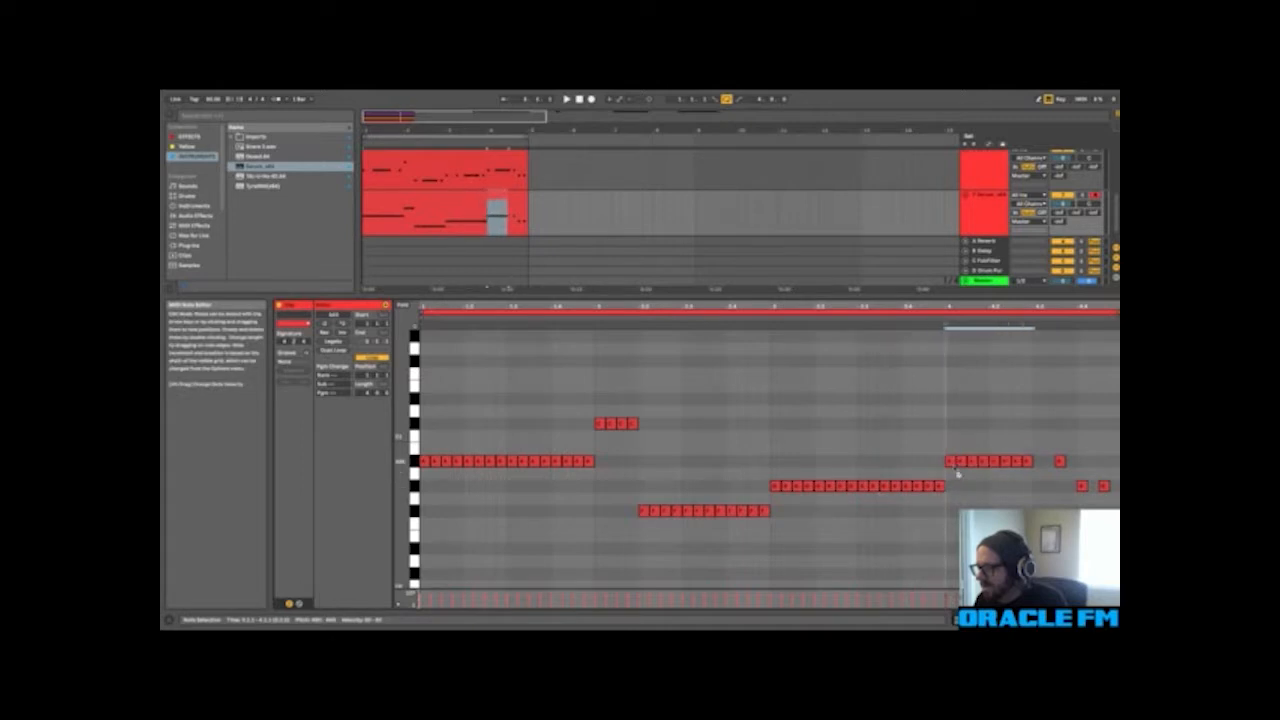
click(1036, 463)
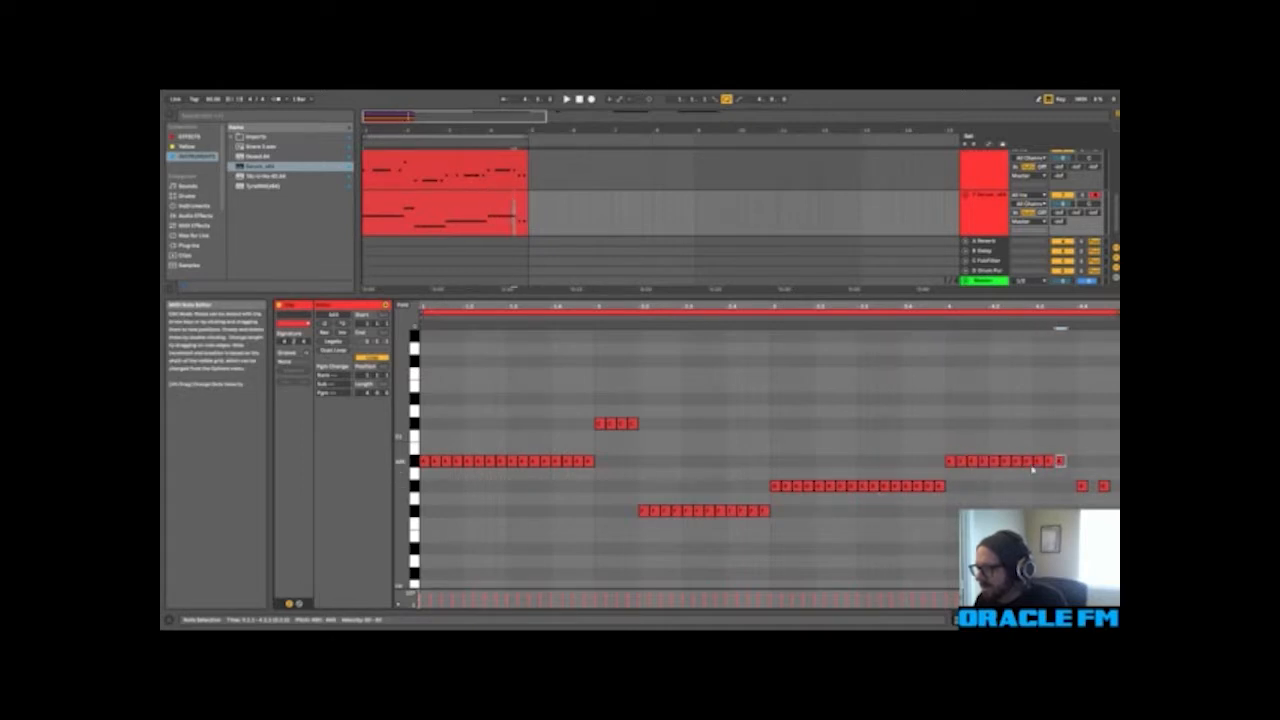
key(ctrl+d)
click(1087, 489)
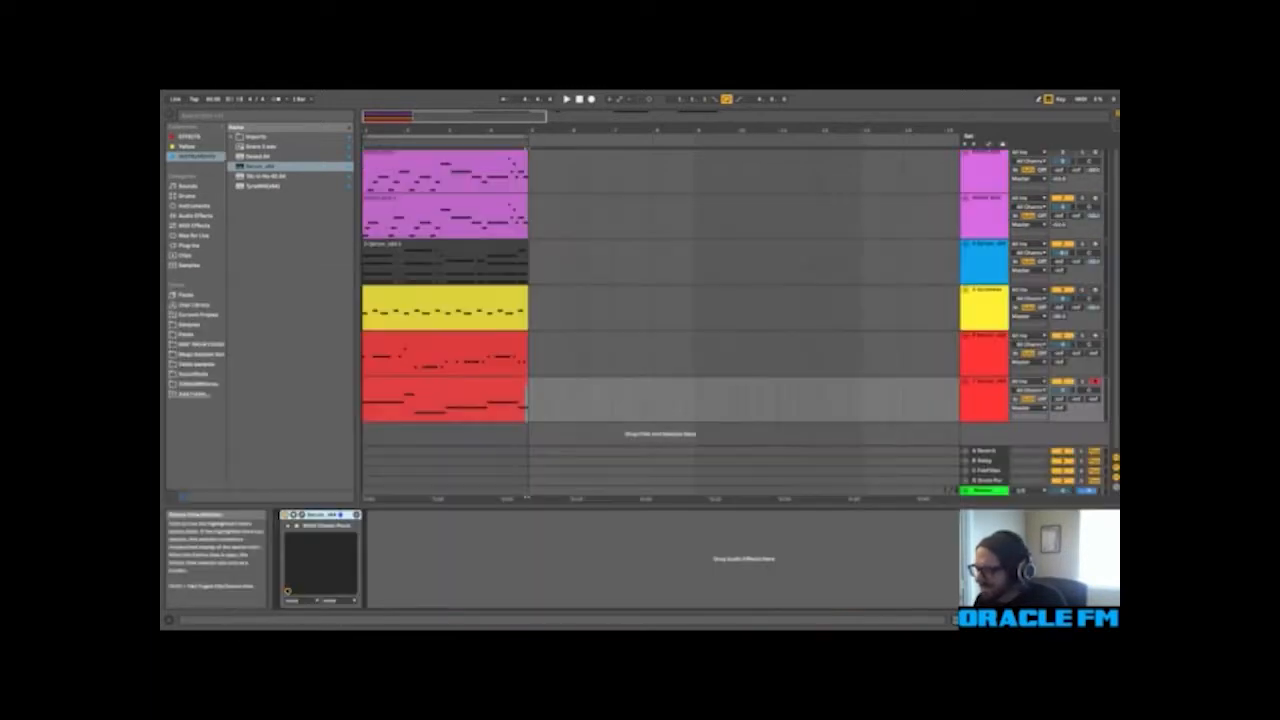
Step: Solo the new Serum track and play its loop while checking the filled note pattern in the MIDI editor
click(490, 381)
click(1081, 384)
key(space)
double_click(433, 392)
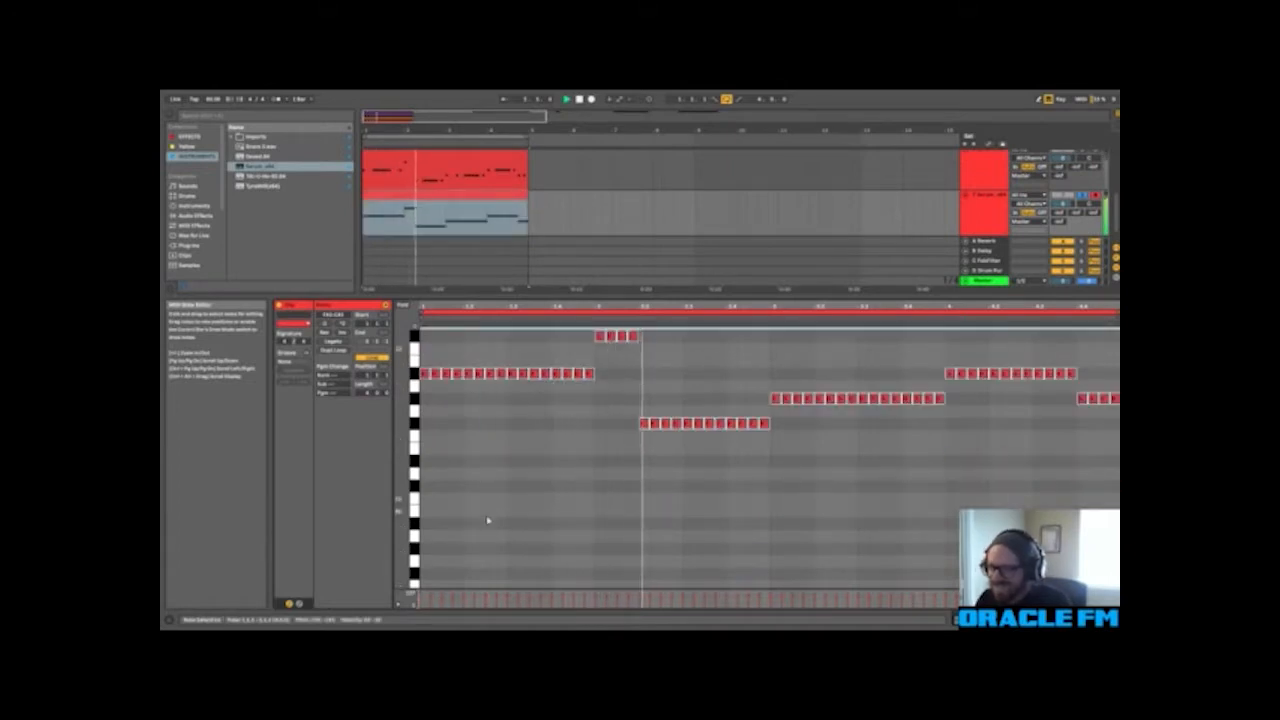
scroll(870, 545, up, 3)
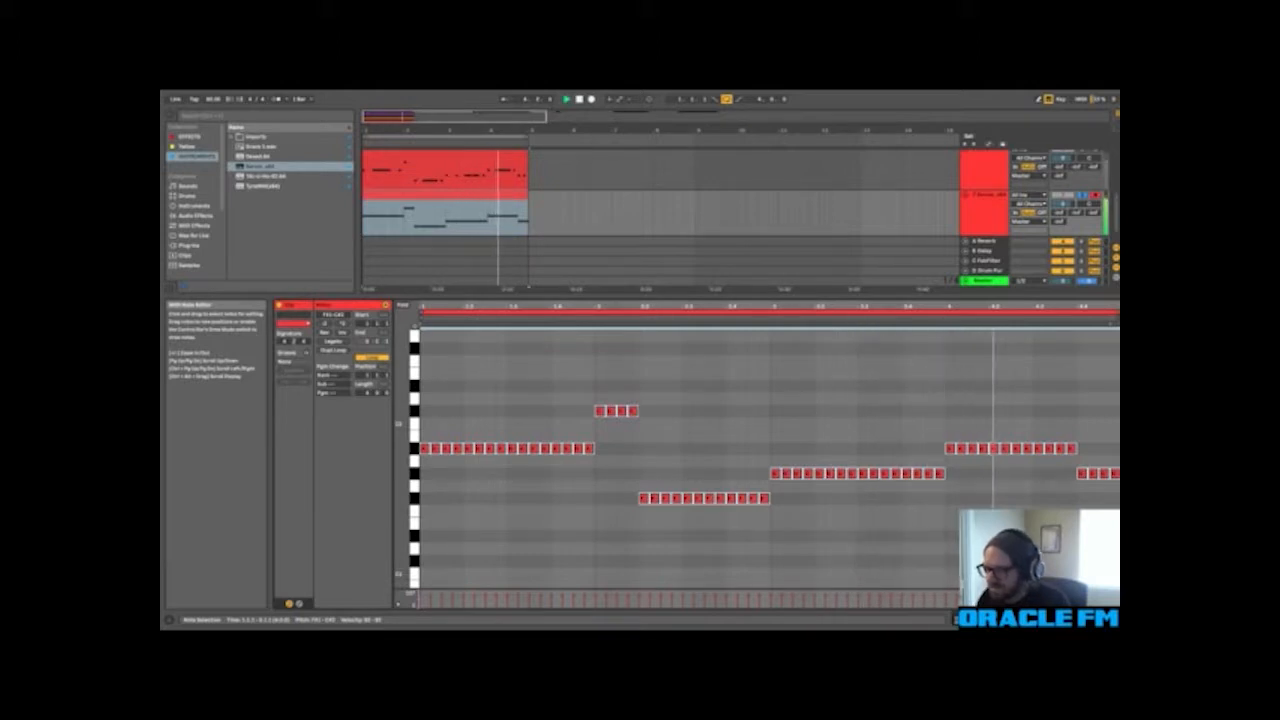
scroll(764, 450, down, 3)
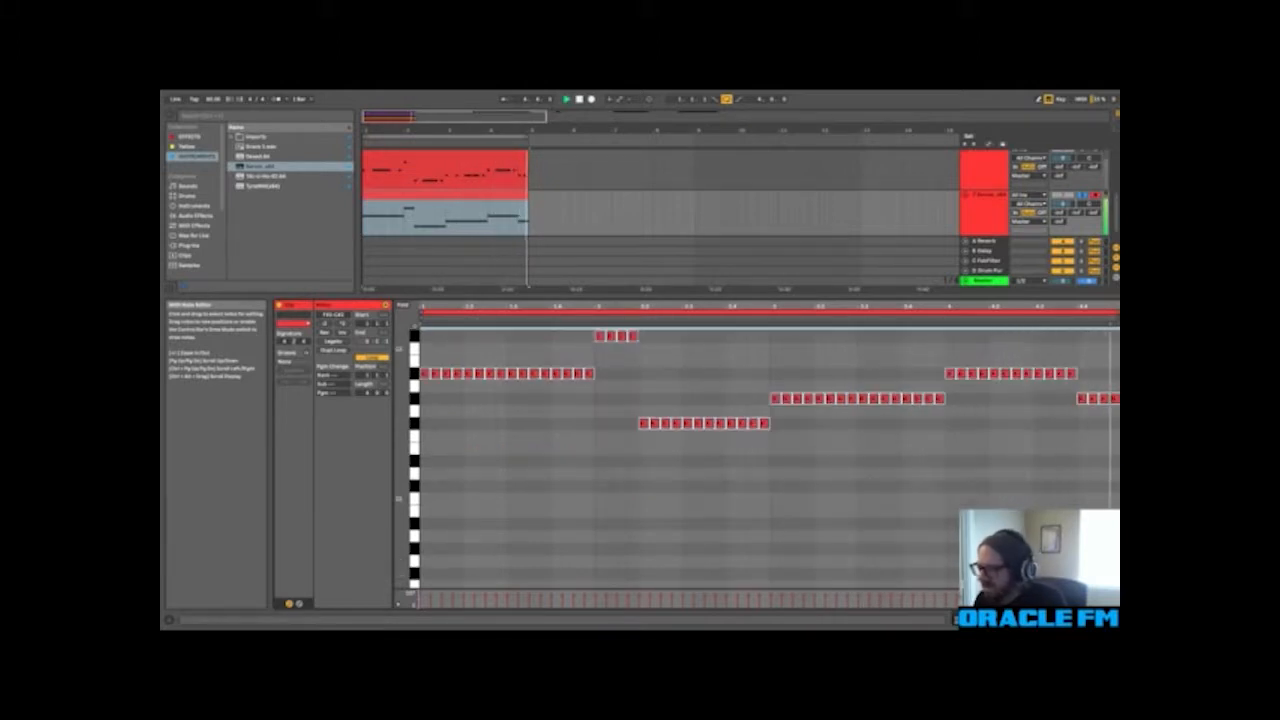
click(1080, 619)
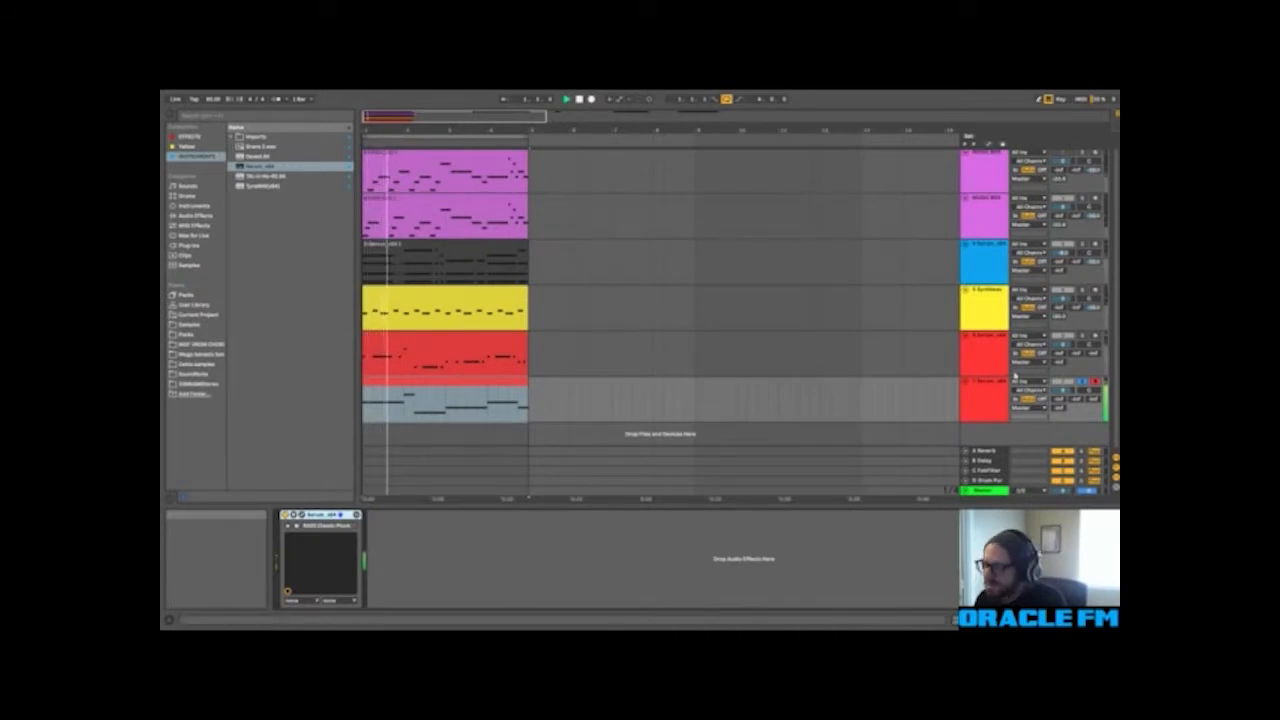
Step: Group the two red Serum tracks and name the group BASS
click(982, 398)
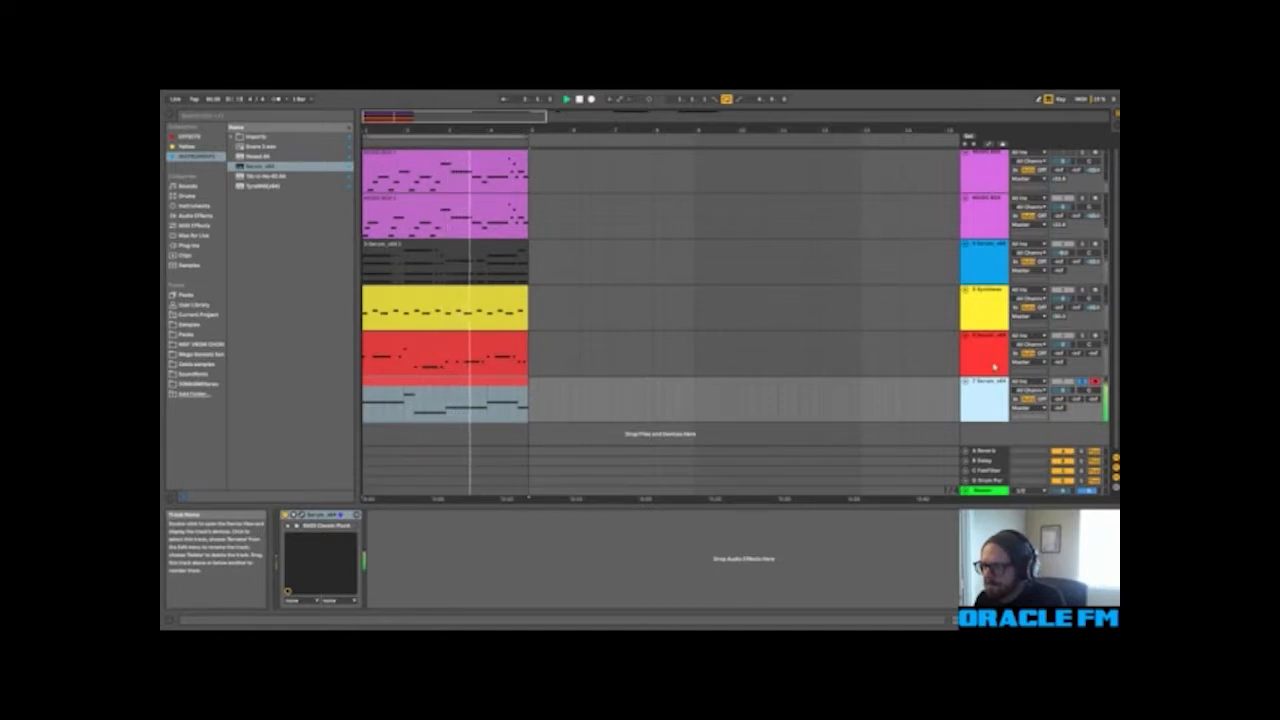
click(994, 366)
key(ctrl+g)
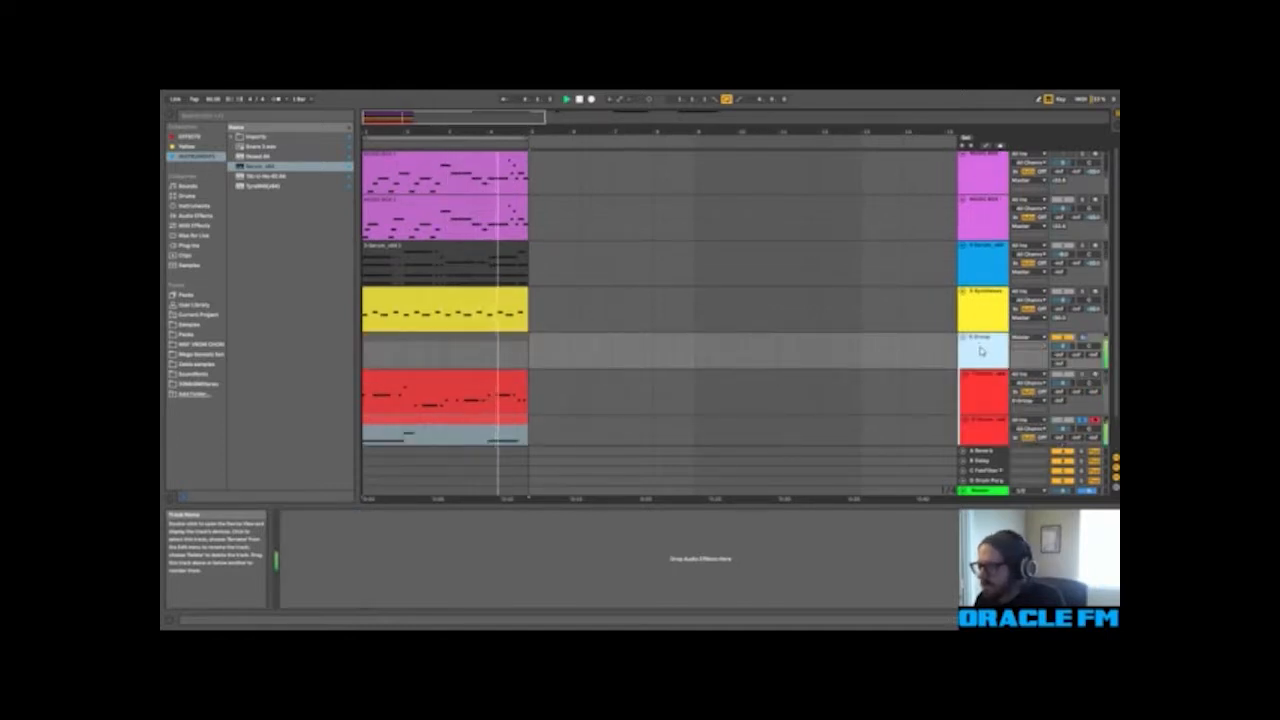
click(985, 348)
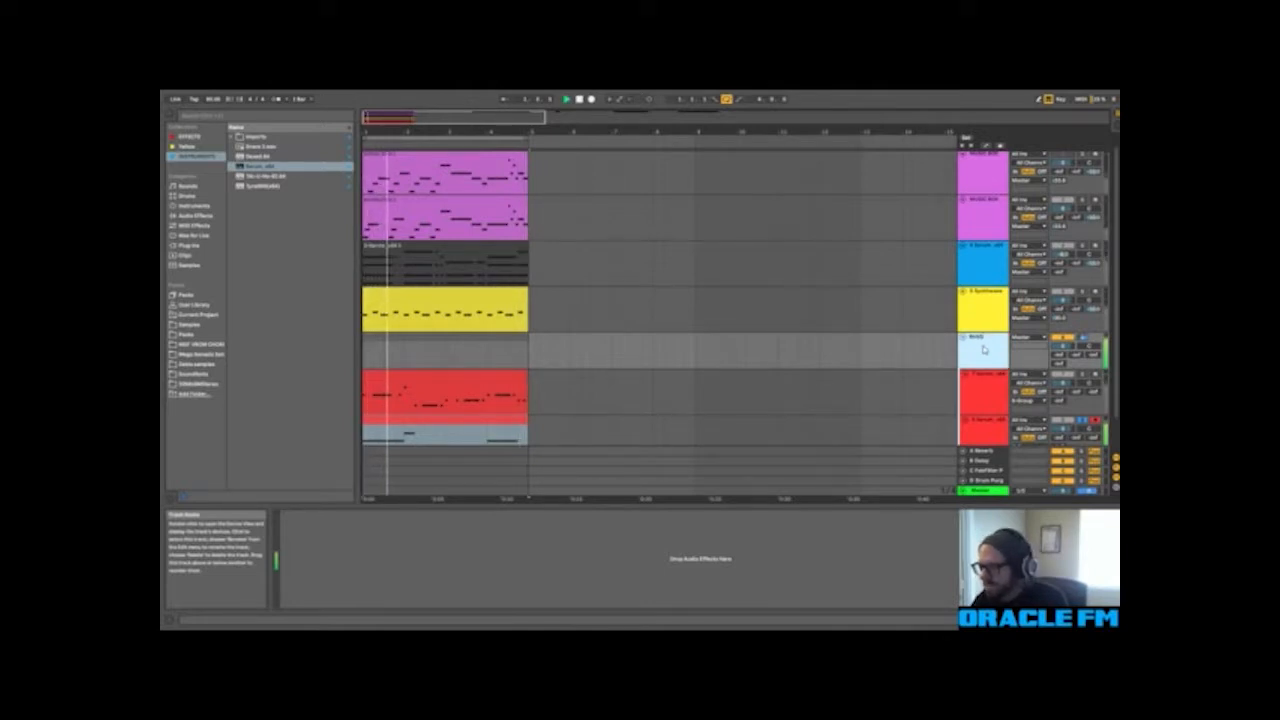
Step: Rename the lower Serum track in the BASS group PLUCK and give the upper one its own name
scroll(880, 320, down, 2)
click(995, 401)
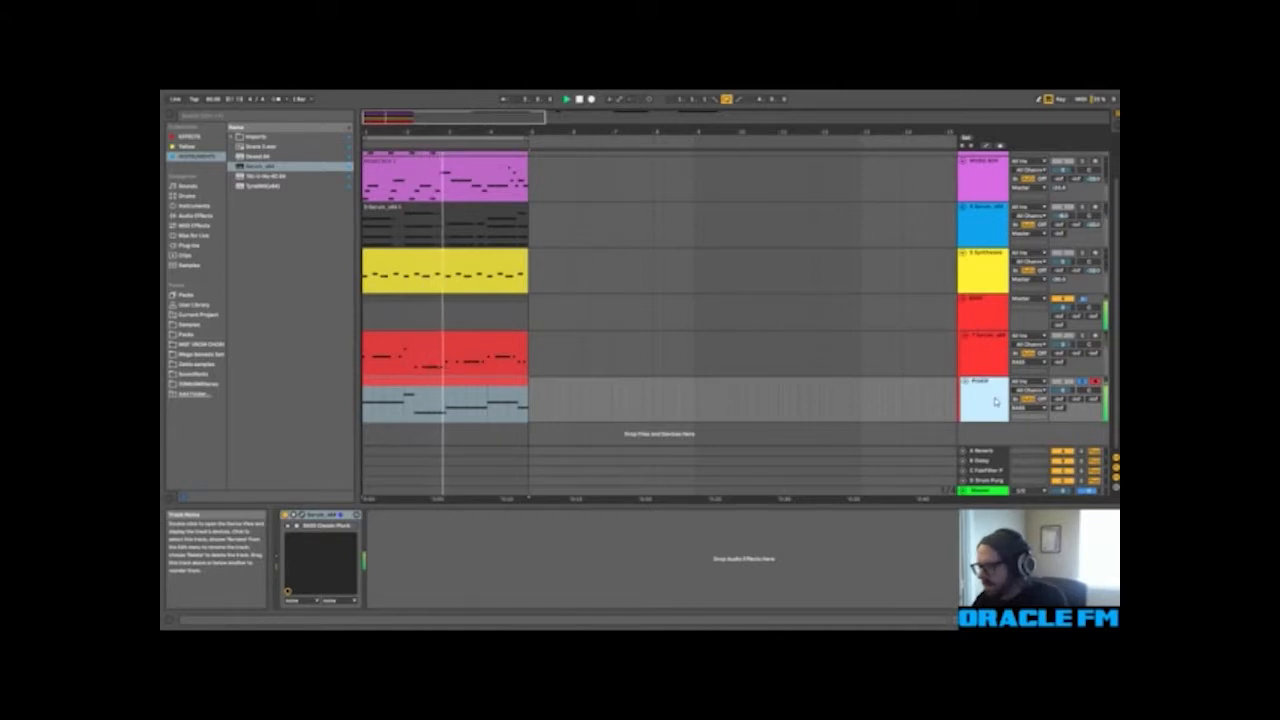
click(990, 353)
key(ctrl+r)
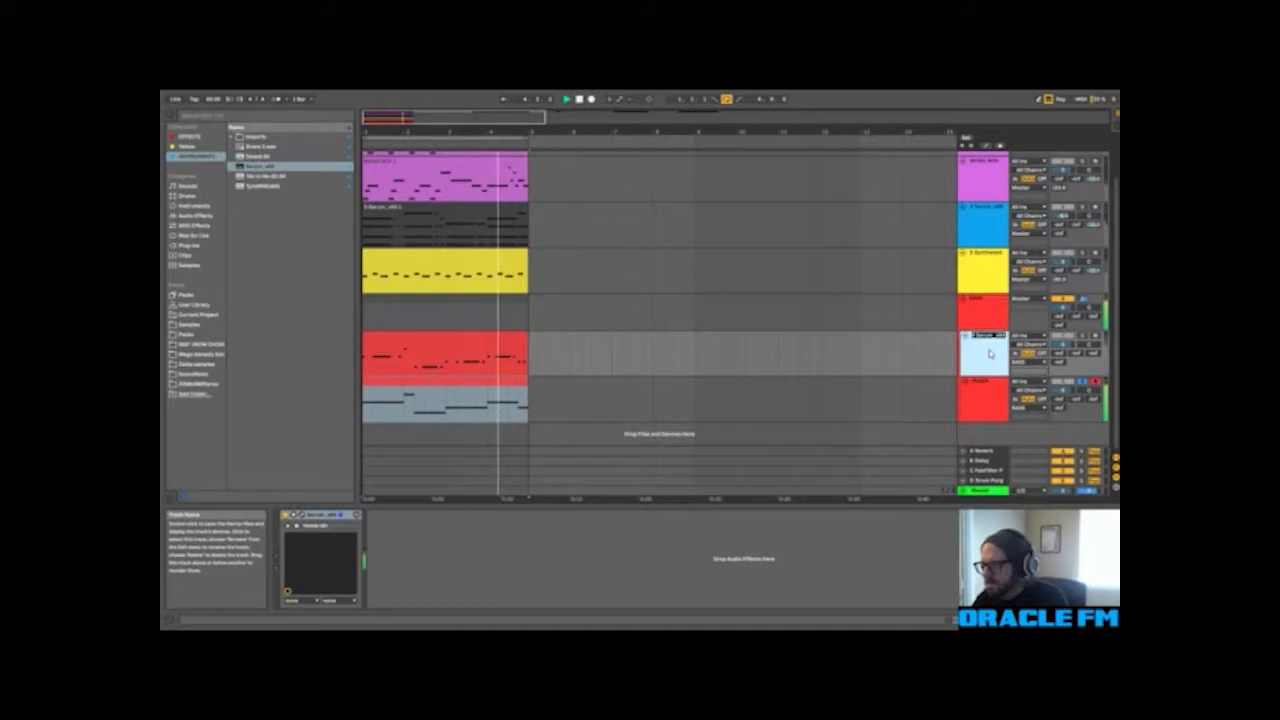
text(SUB)
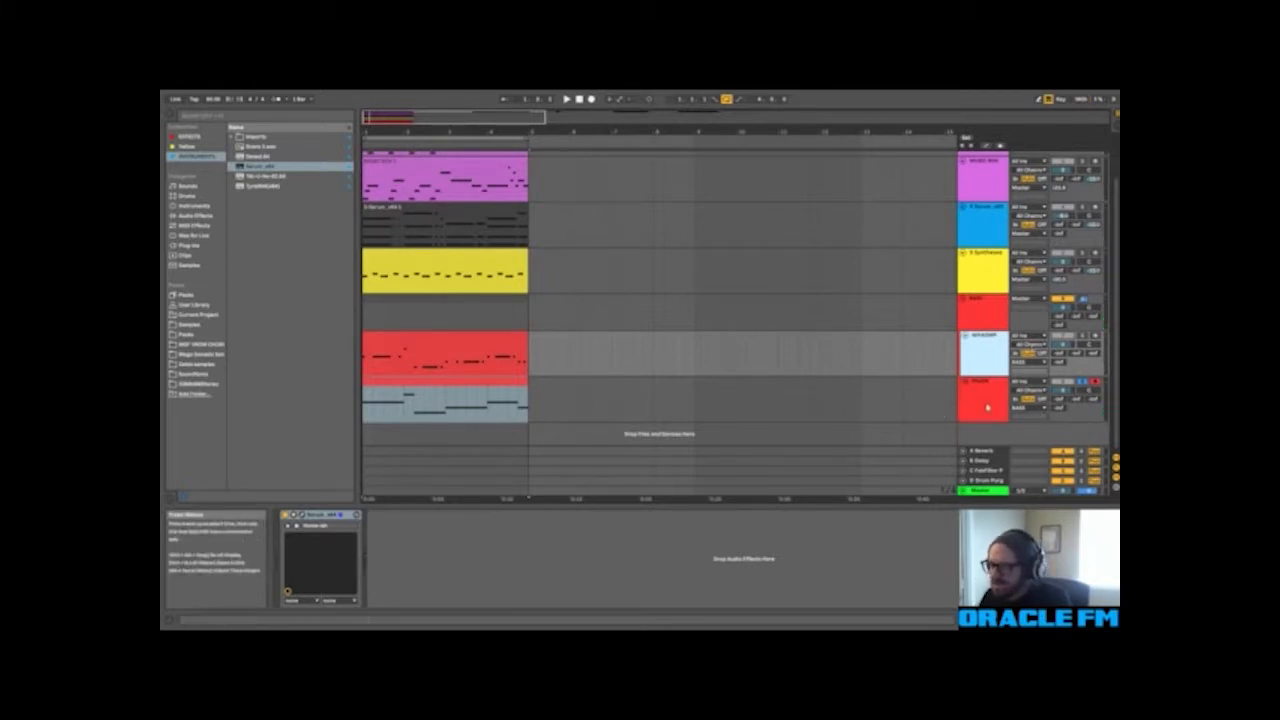
Step: Load the Kickstart plug-in onto the BASS group and audition the soloed PLUCK track through it
click(980, 316)
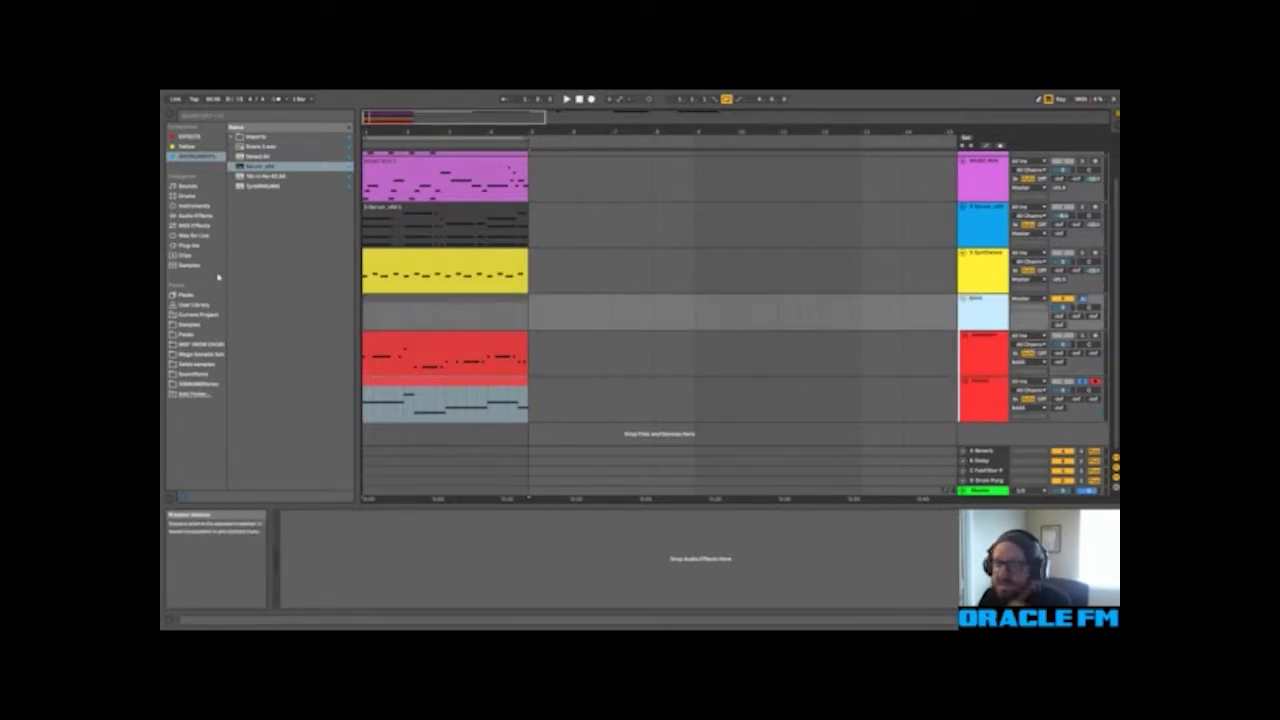
click(190, 245)
scroll(273, 475, up, 3)
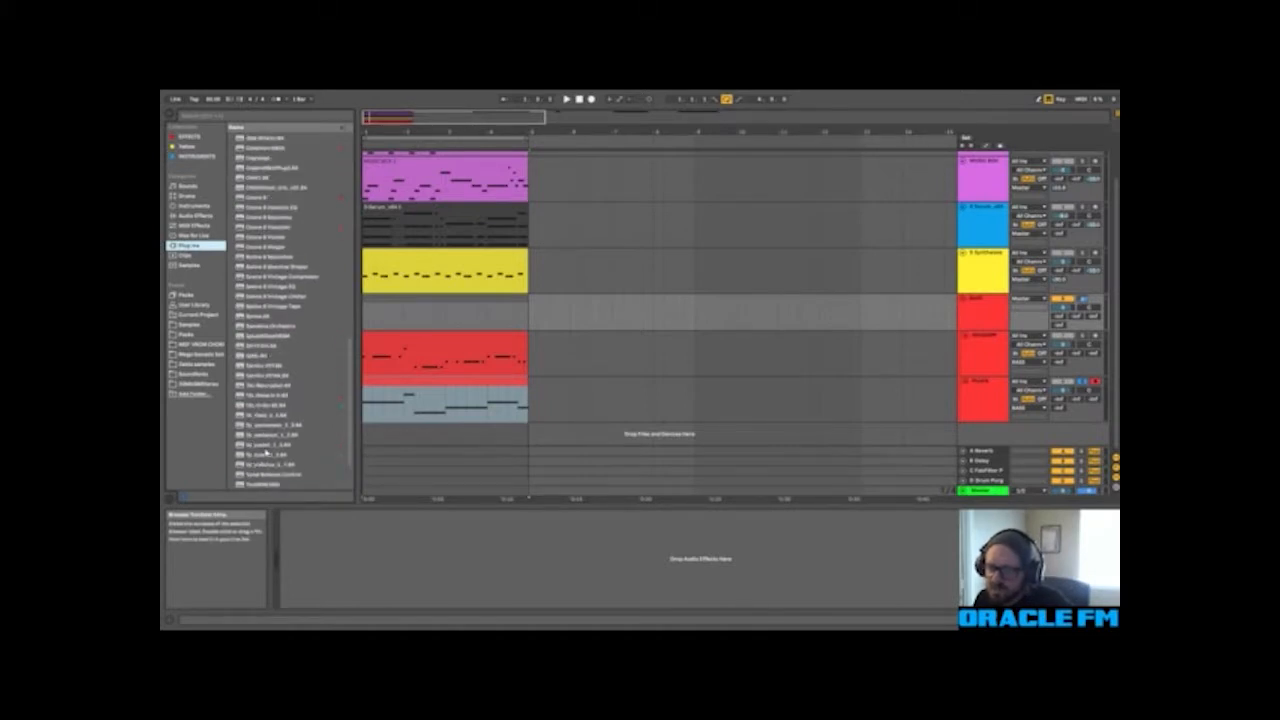
scroll(268, 345, up, 3)
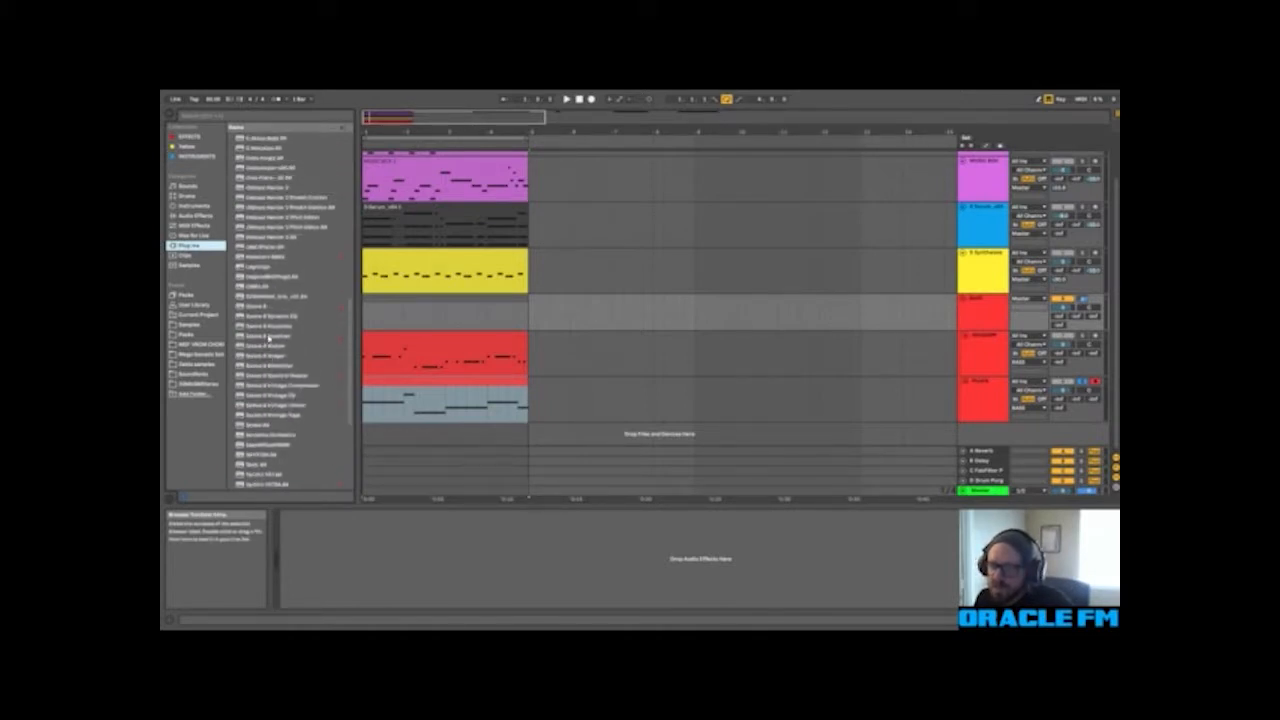
double_click(264, 296)
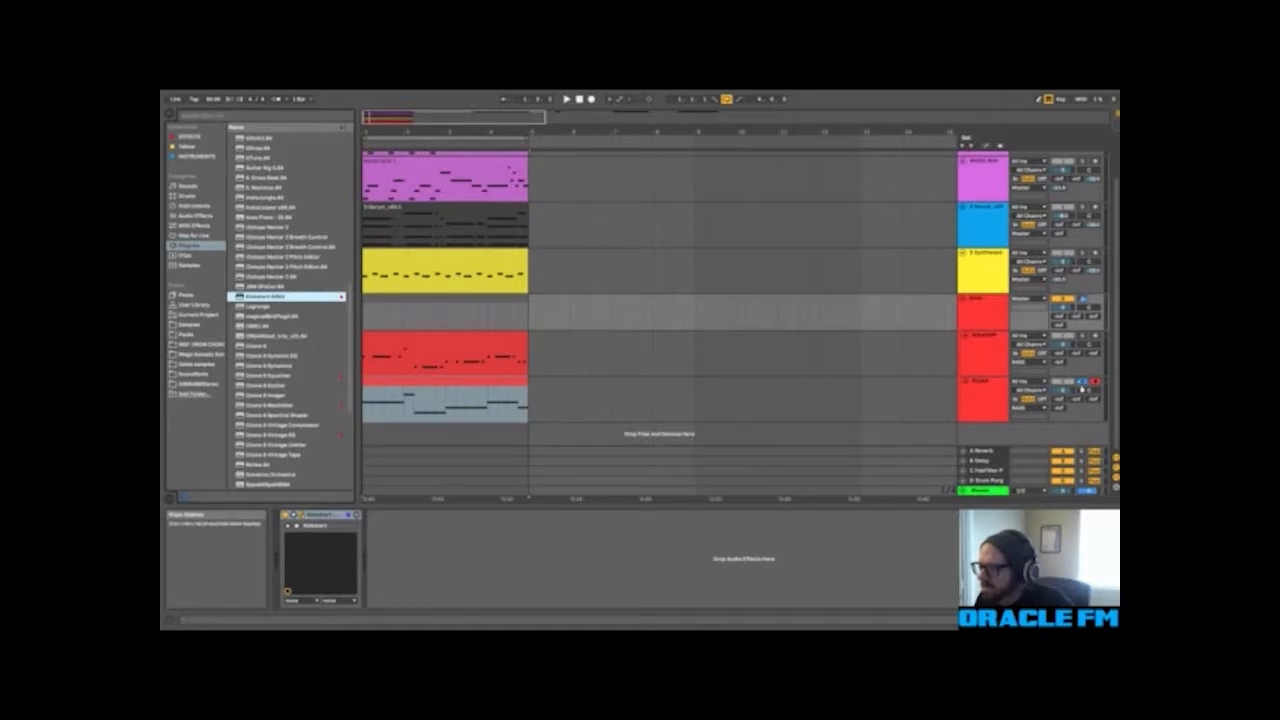
click(566, 99)
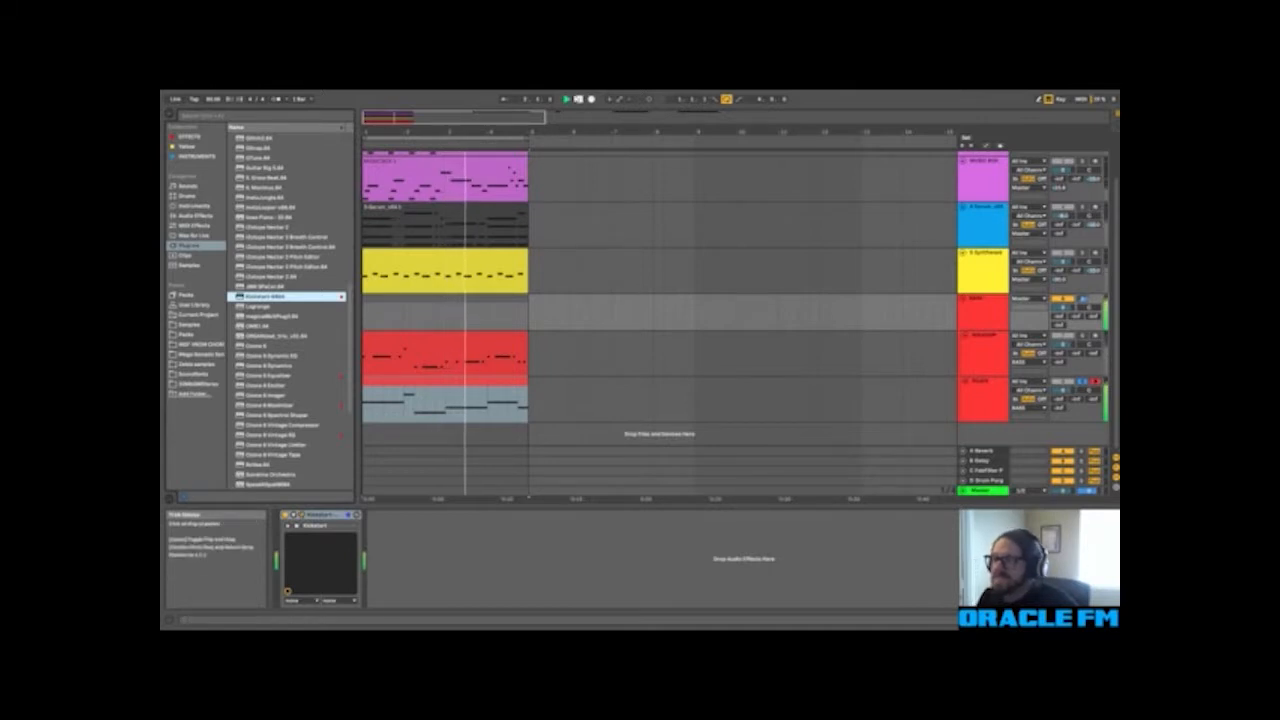
click(579, 100)
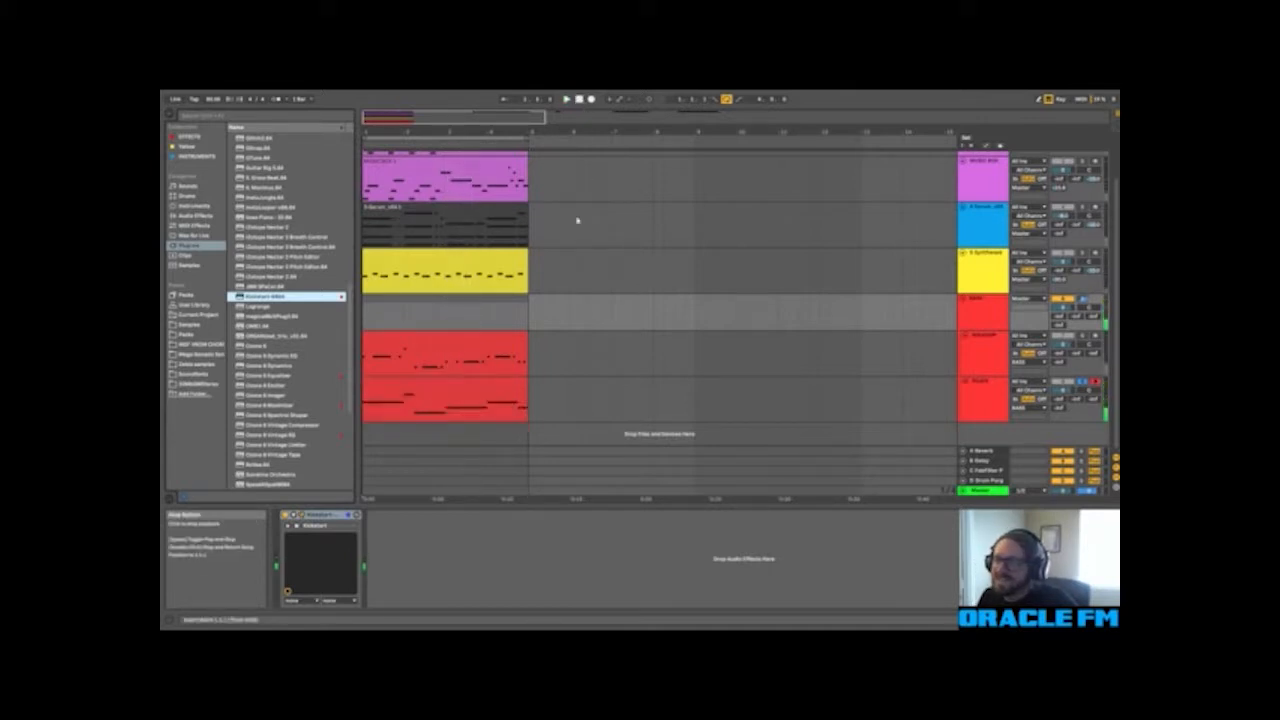
Step: Solo the upper bass track in place of the PLUCK track and play the loop
click(460, 380)
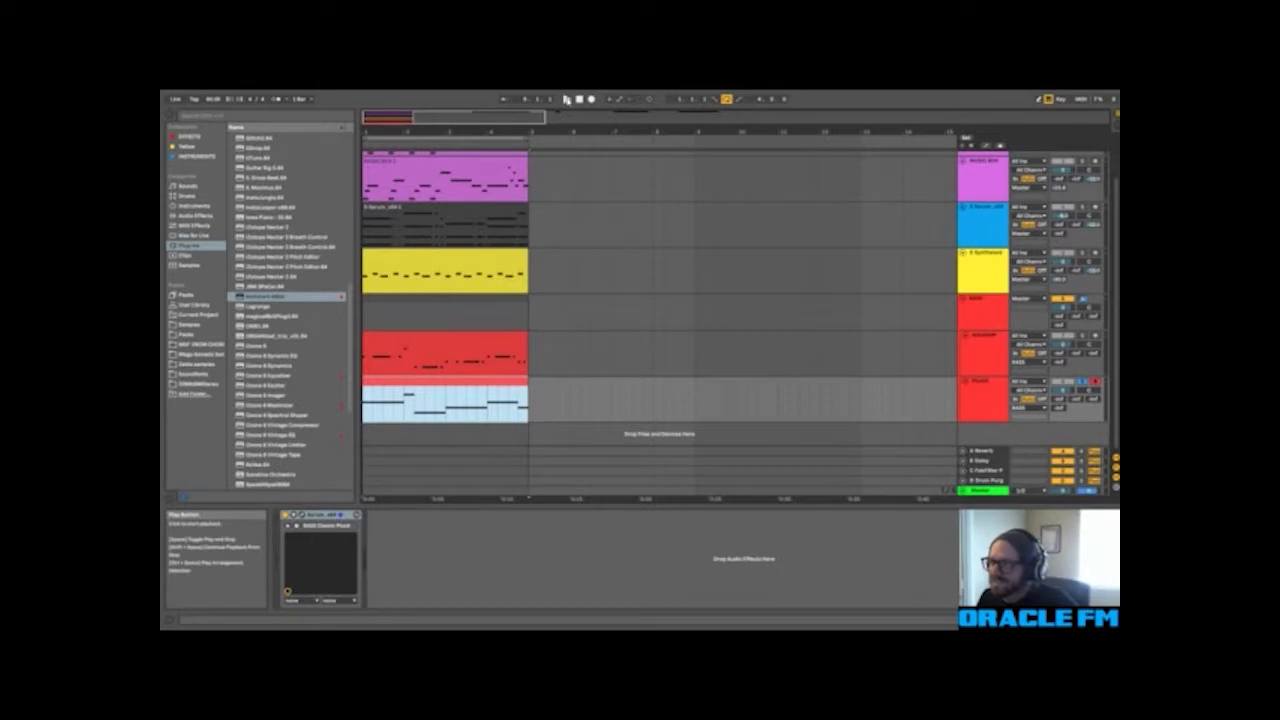
click(1082, 340)
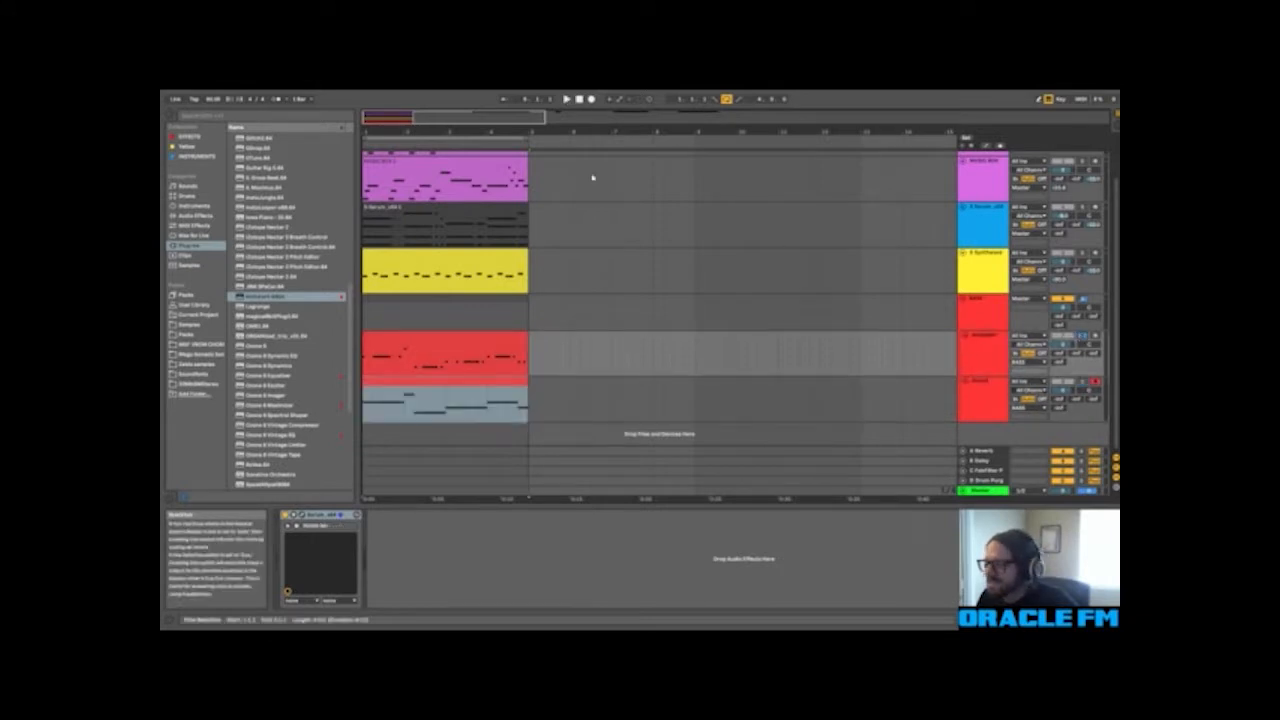
click(567, 100)
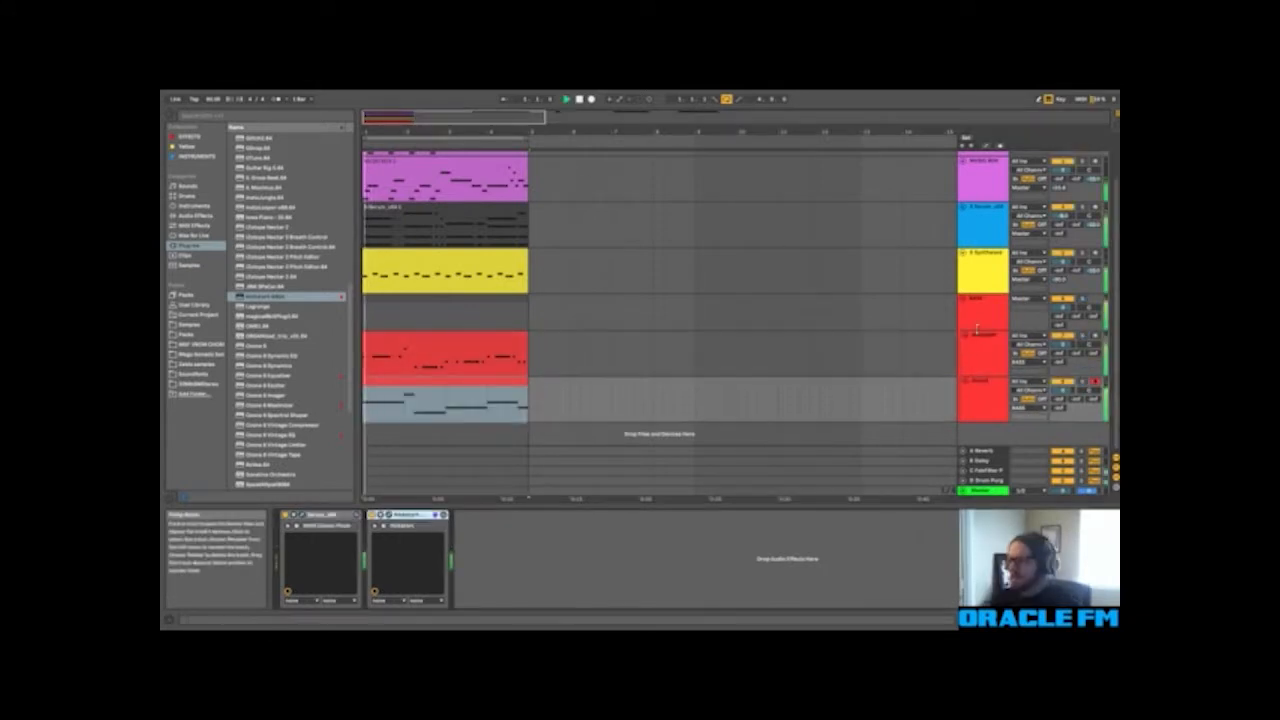
Step: Lower the volumes of the two tracks in the BASS group to balance them while the full mix plays
click(980, 352)
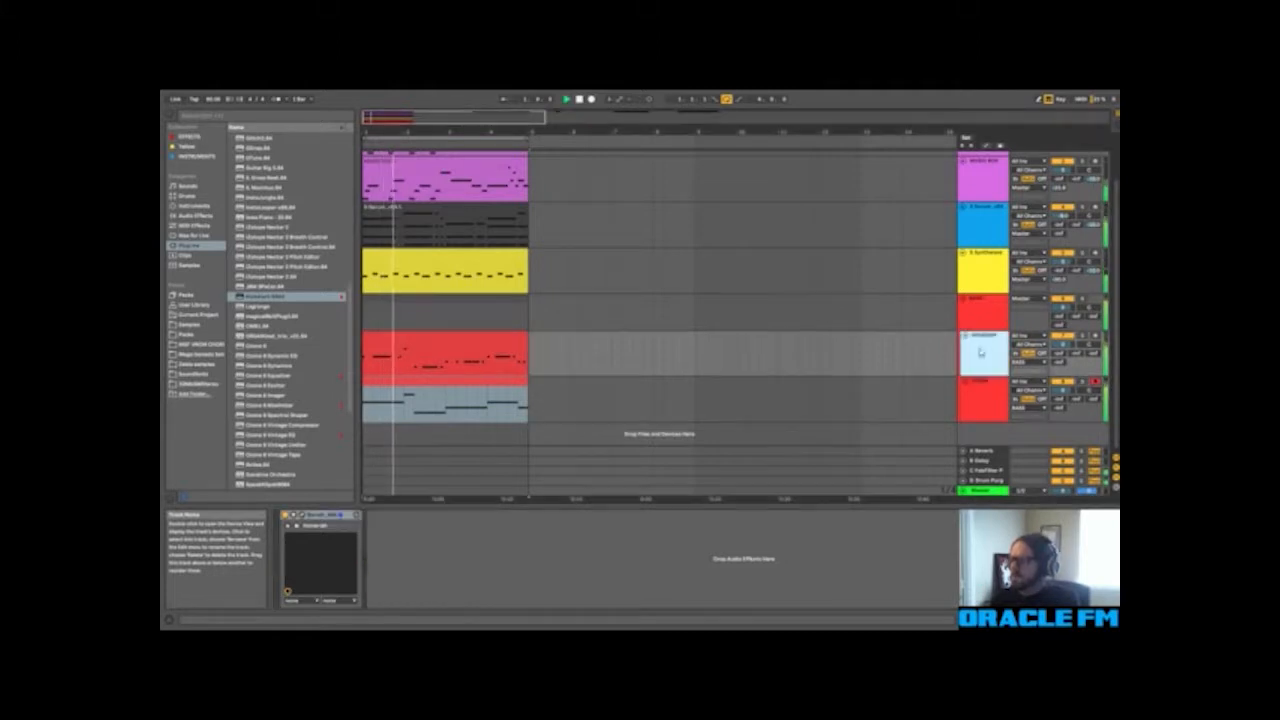
click(982, 406)
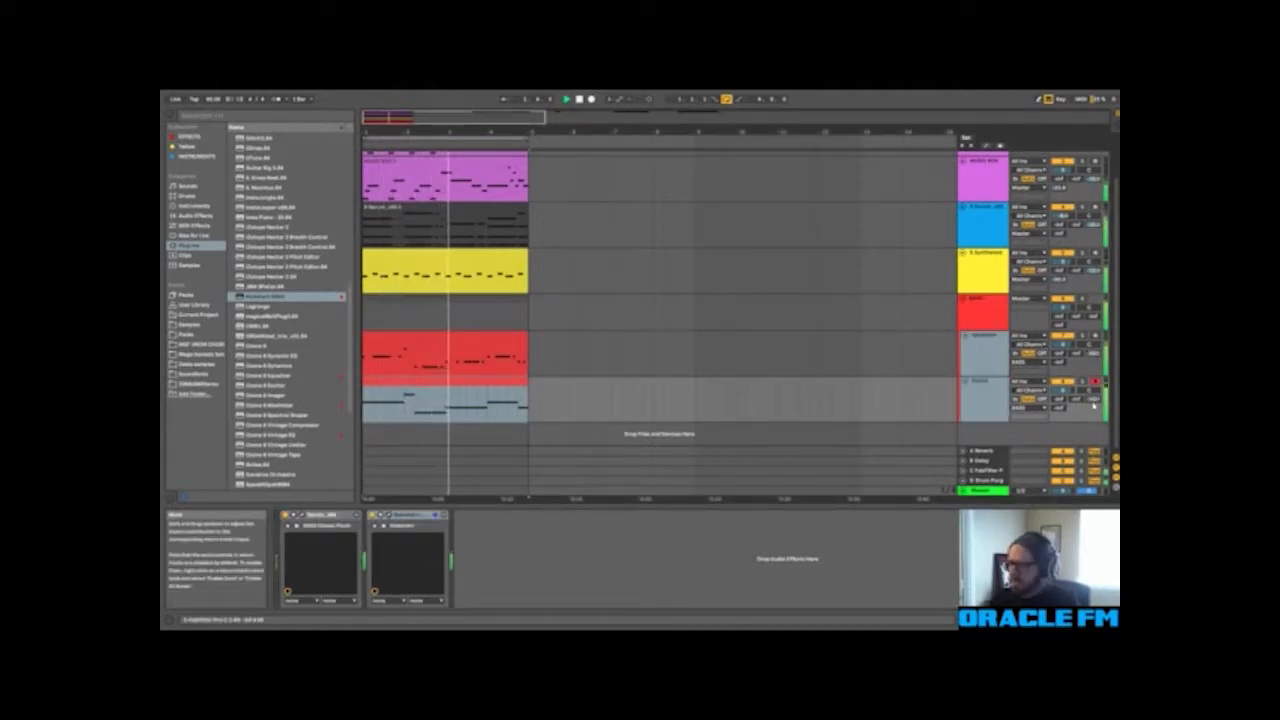
key(Tab)
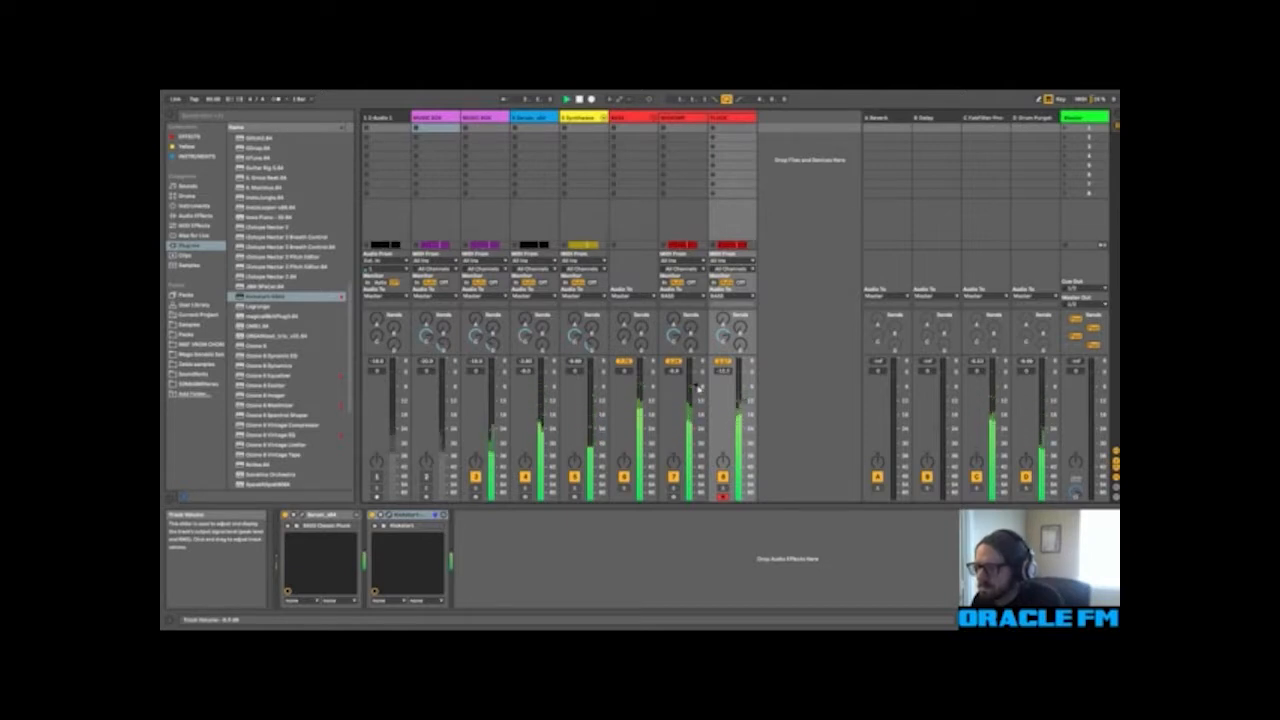
key(Tab)
Step: Examine the upper bass clip's note pattern and check that track's level in the mixer while the loop plays
double_click(480, 337)
click(524, 417)
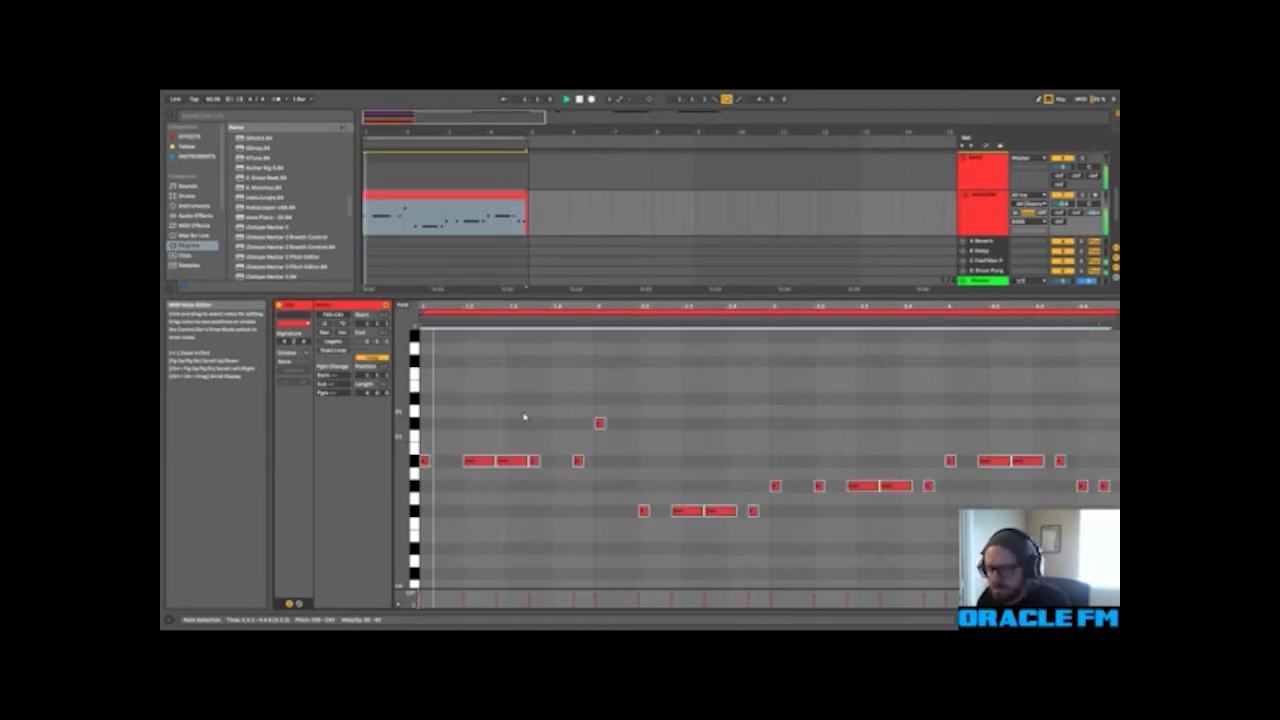
scroll(524, 417, down, 3)
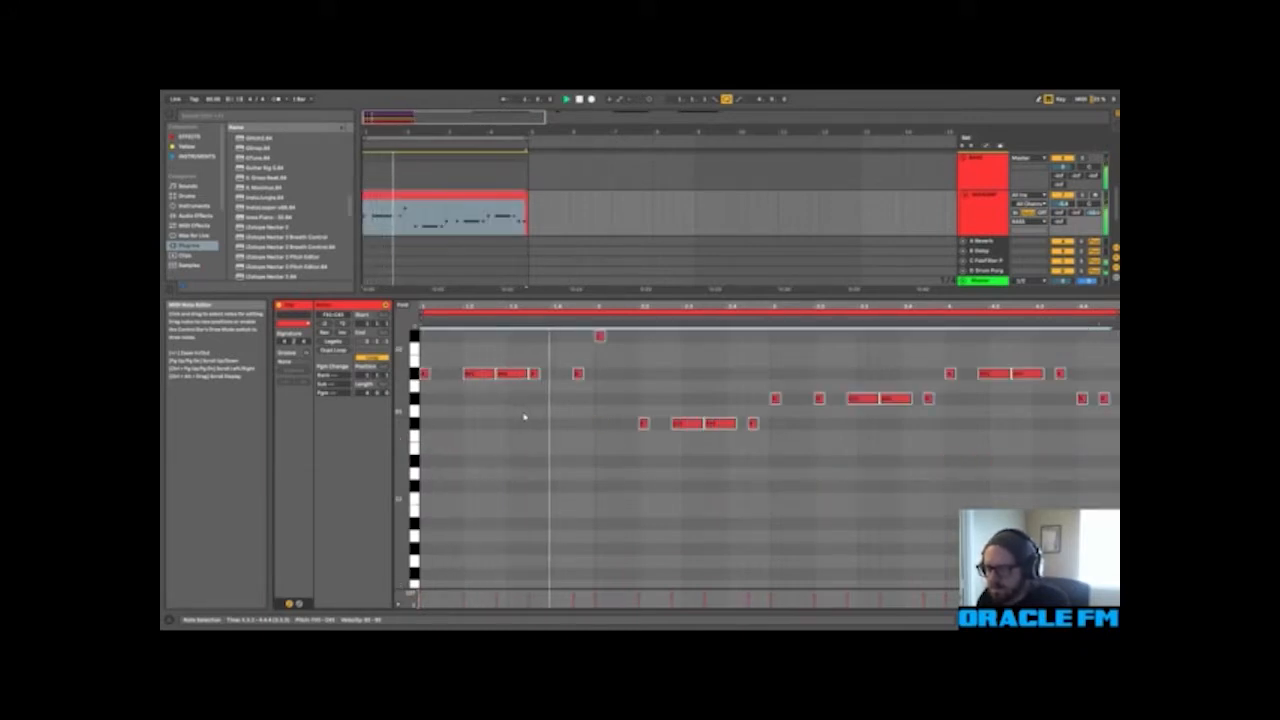
click(1062, 619)
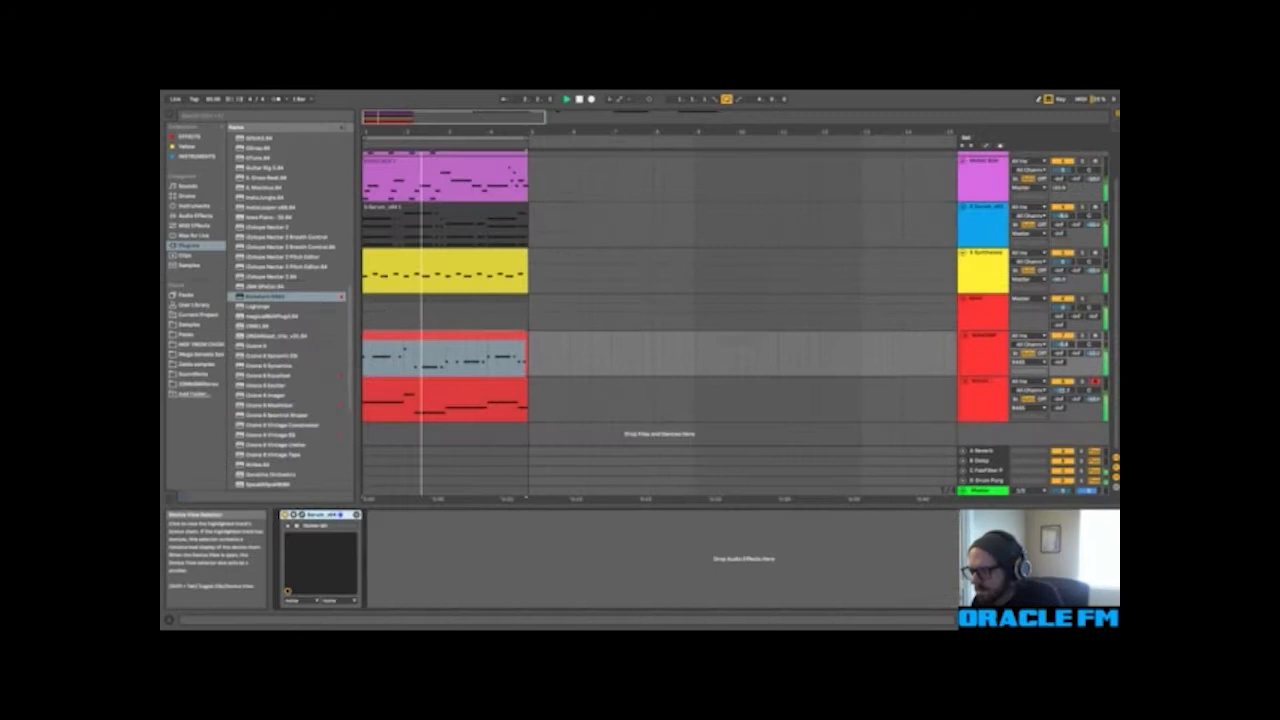
click(984, 354)
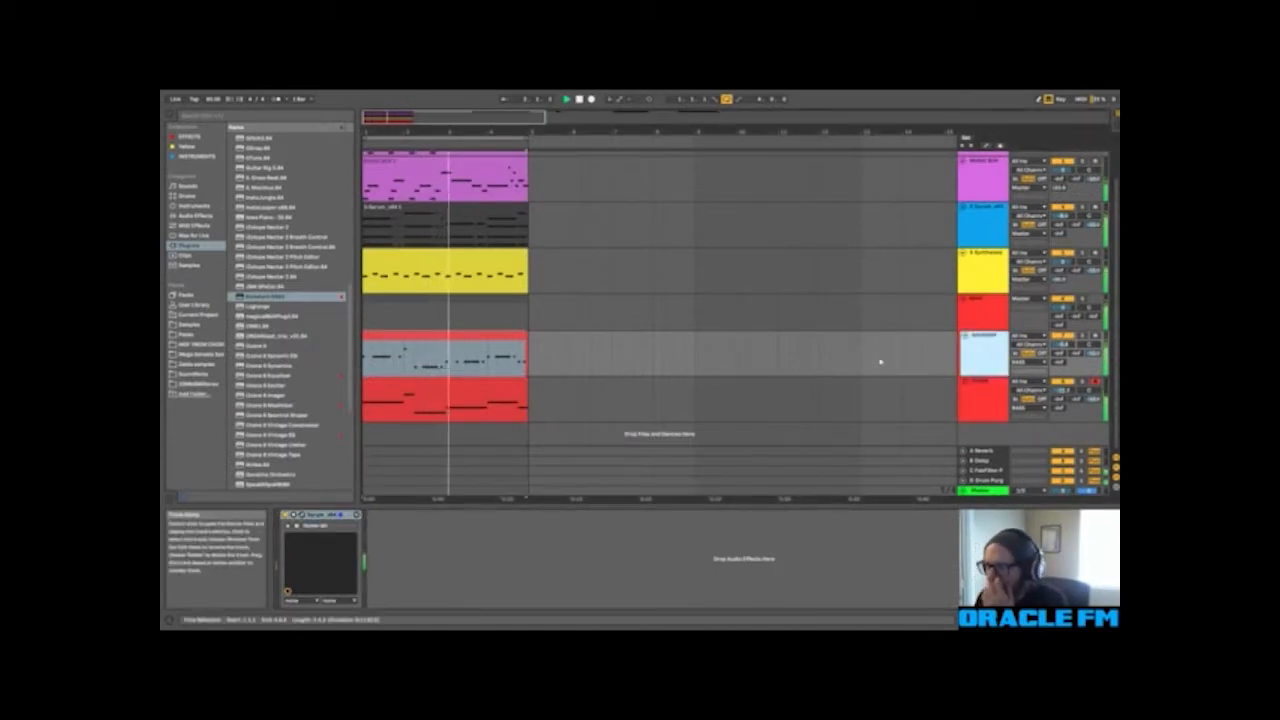
click(464, 353)
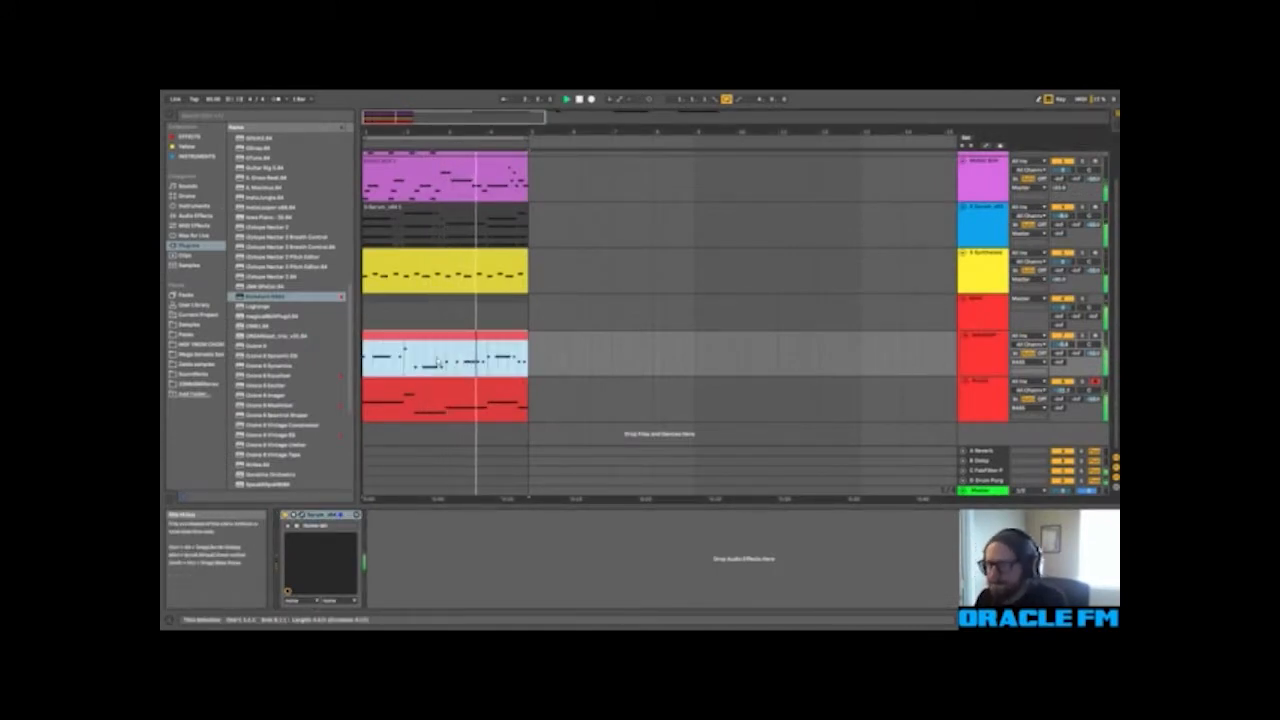
key(Tab)
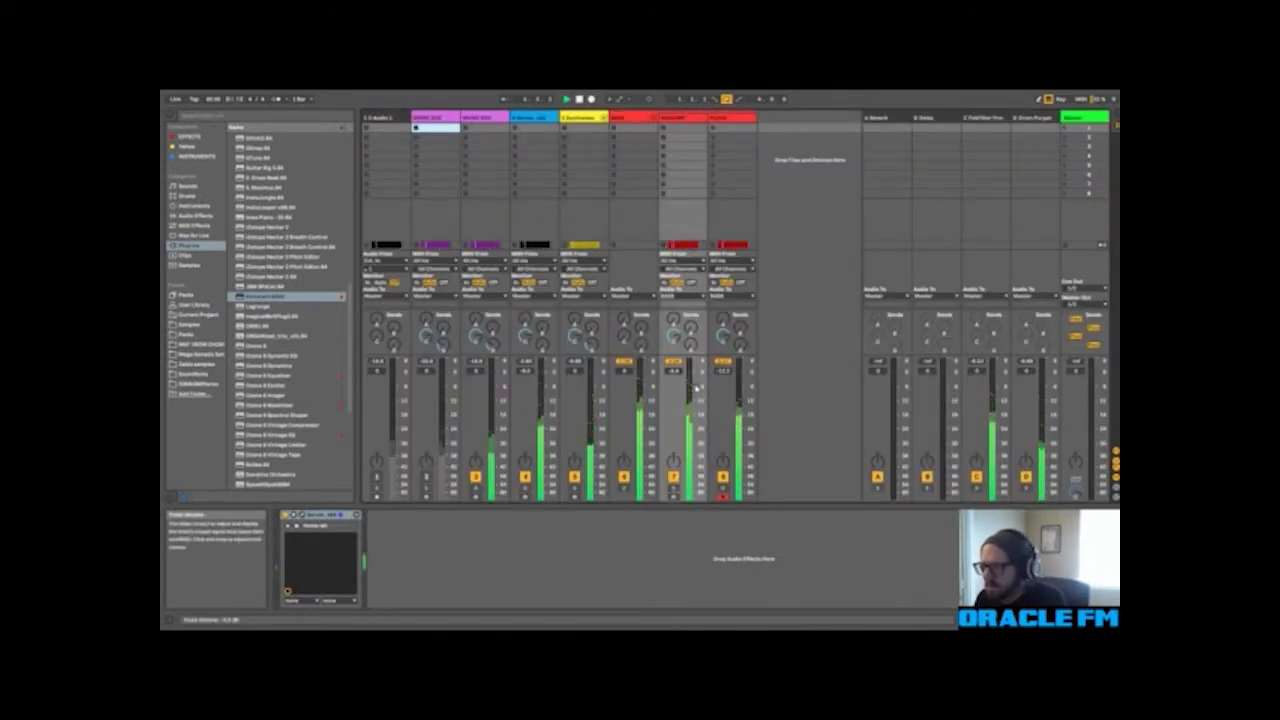
key(Tab)
Step: Deactivate the lower MUSIC BOX track, activate the upper one and show its device chain
scroll(737, 317, up, 2)
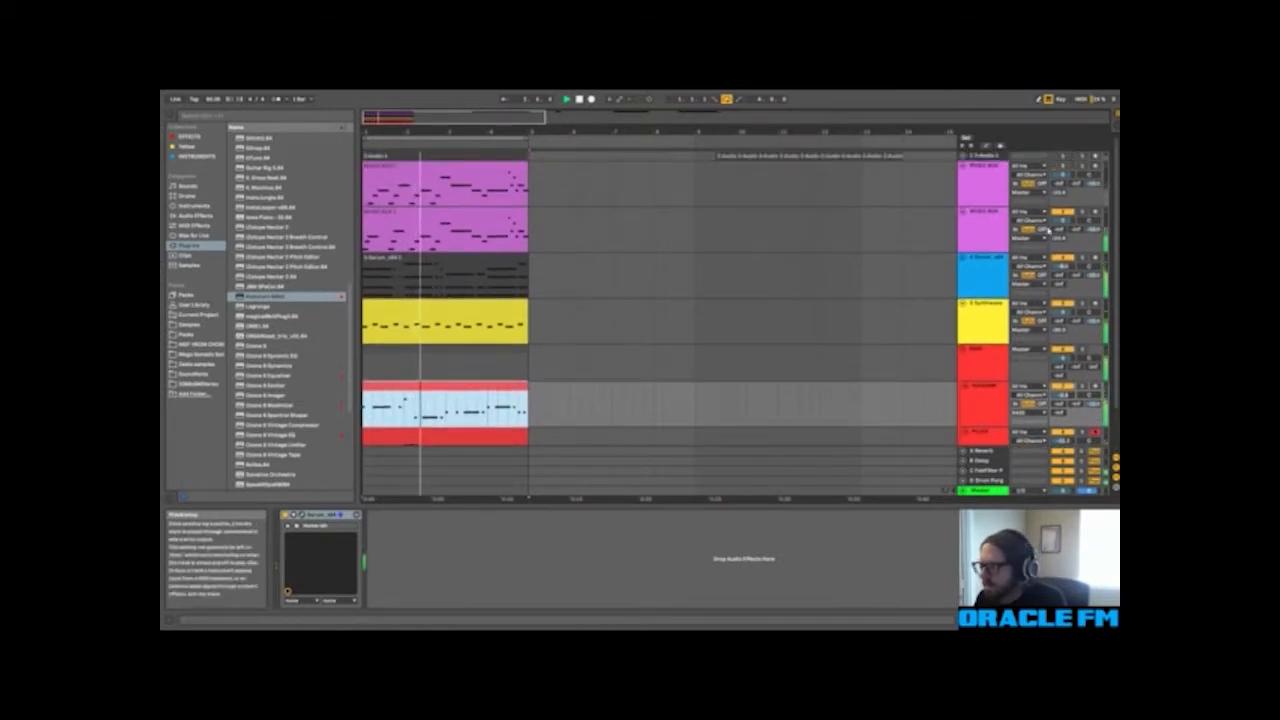
click(1065, 212)
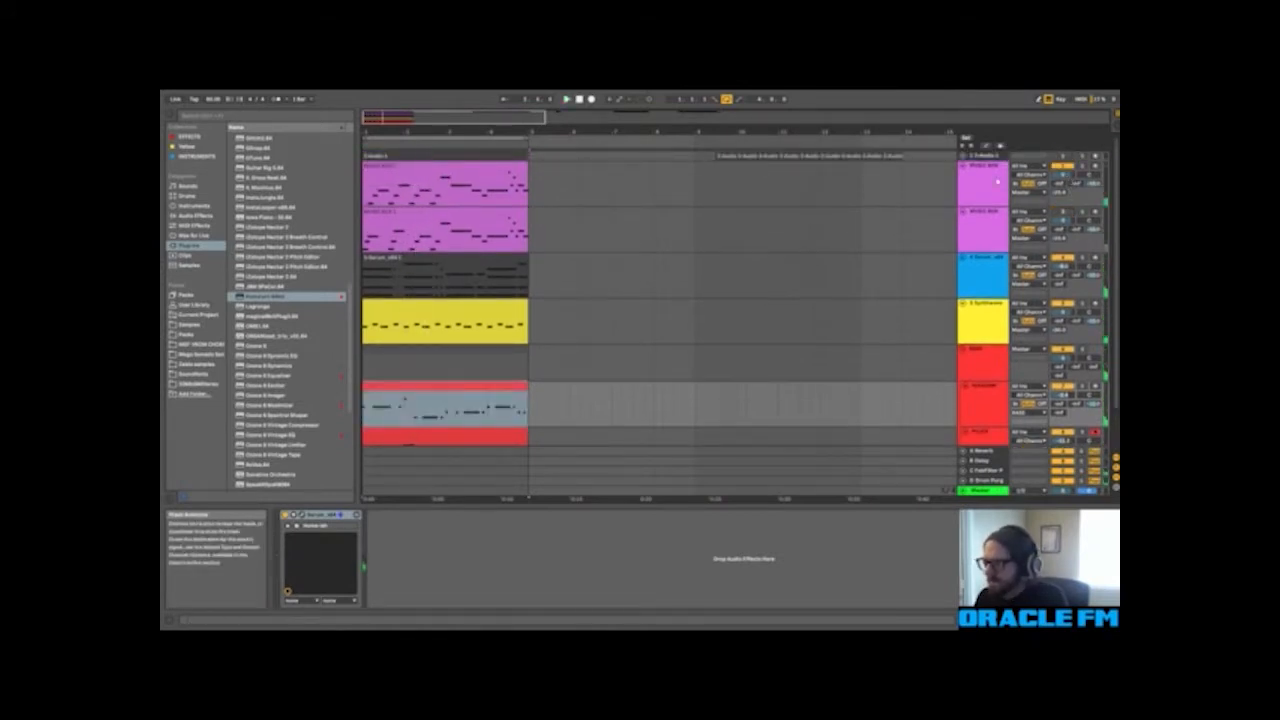
click(997, 181)
Step: Remove the Grain Delay effect from the upper MUSIC BOX track's device chain
click(925, 516)
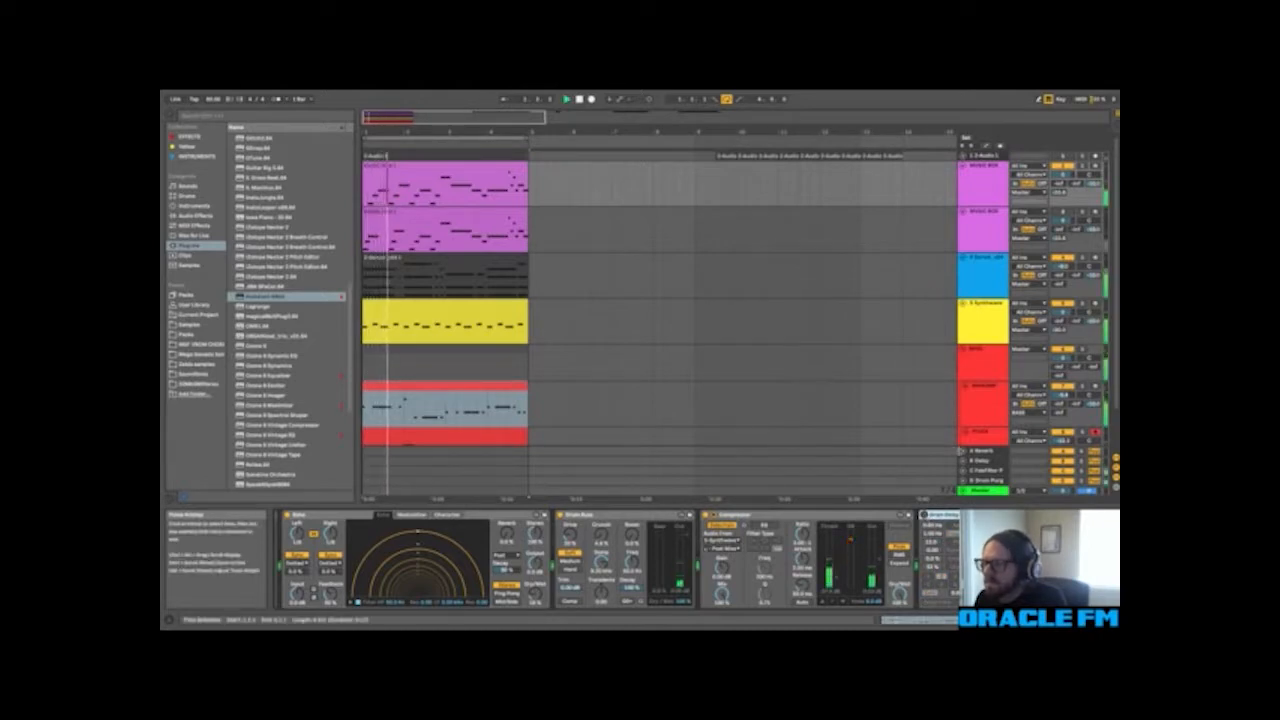
key(Tab)
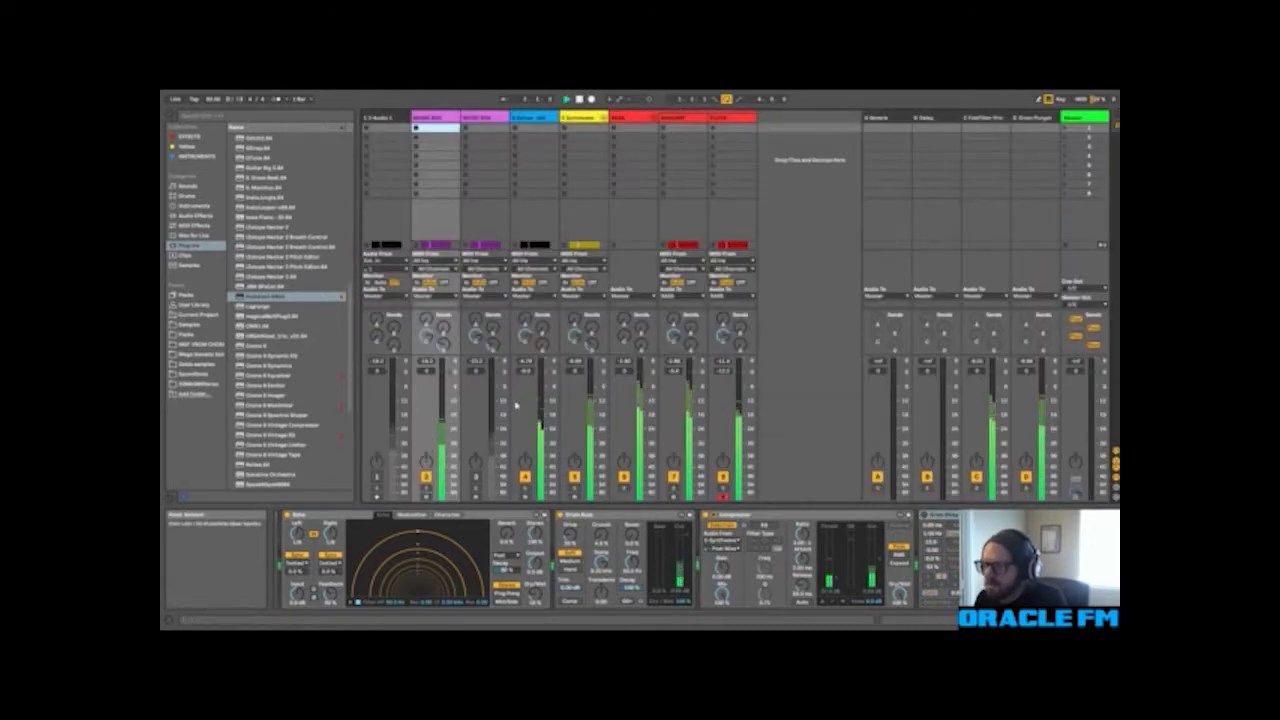
key(Tab)
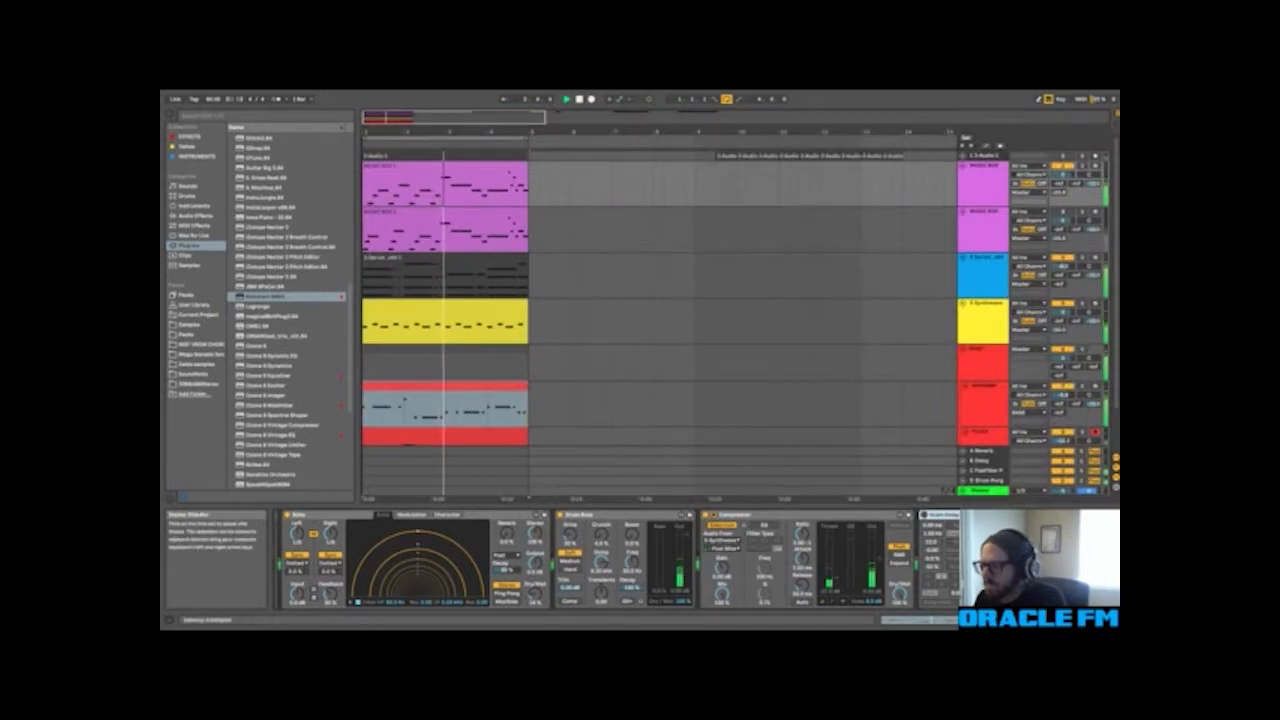
key(Delete)
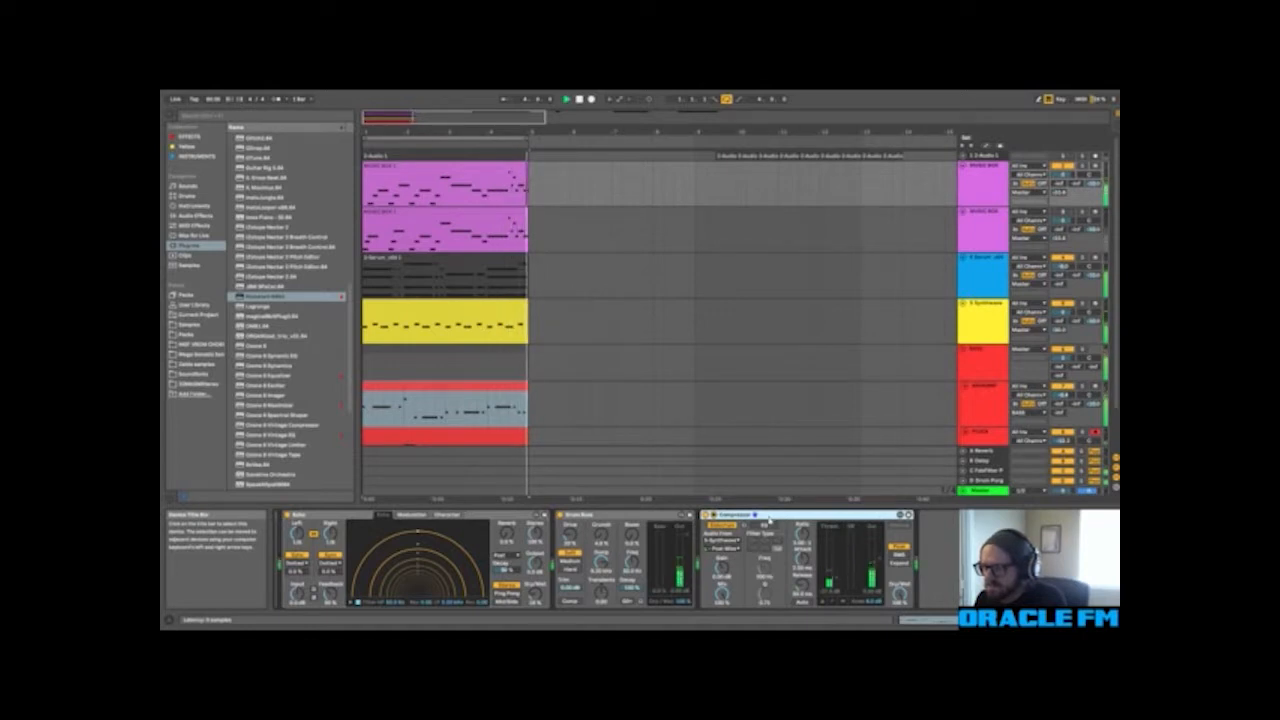
key(ctrl+z)
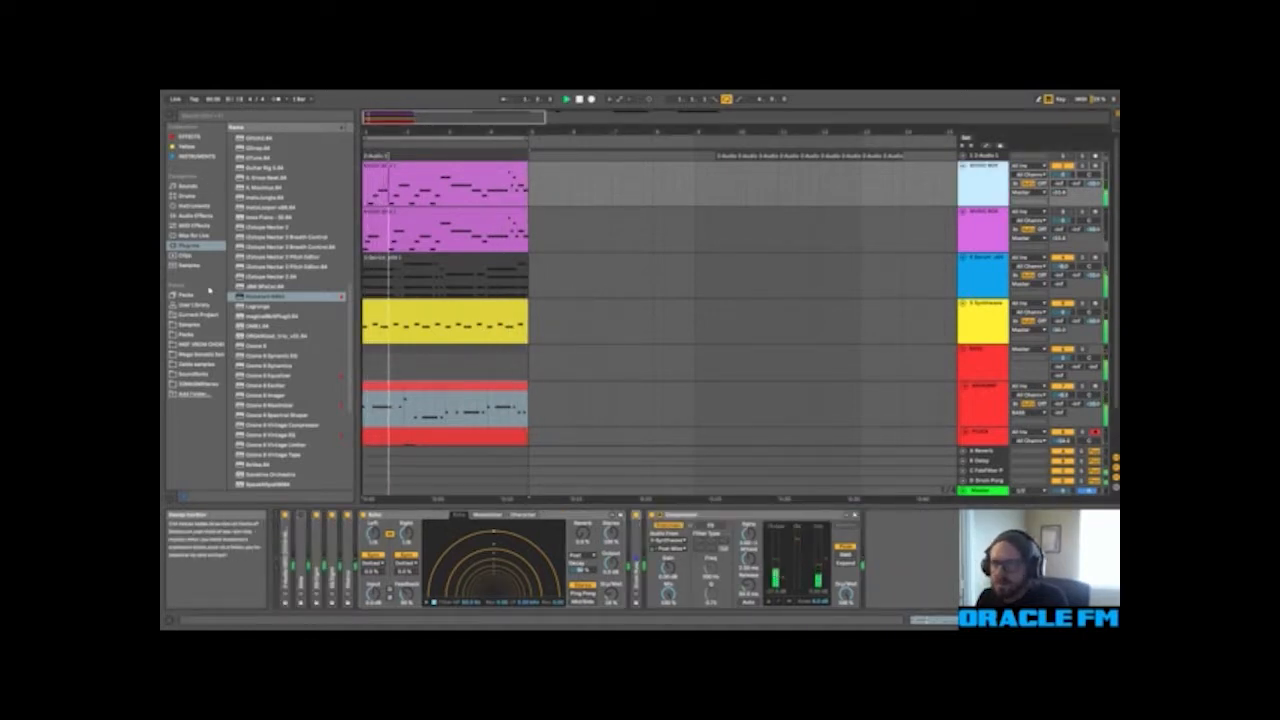
Step: Insert a Reverb effect directly after Echo on the upper MUSIC BOX track, audition it and stop playback
click(196, 216)
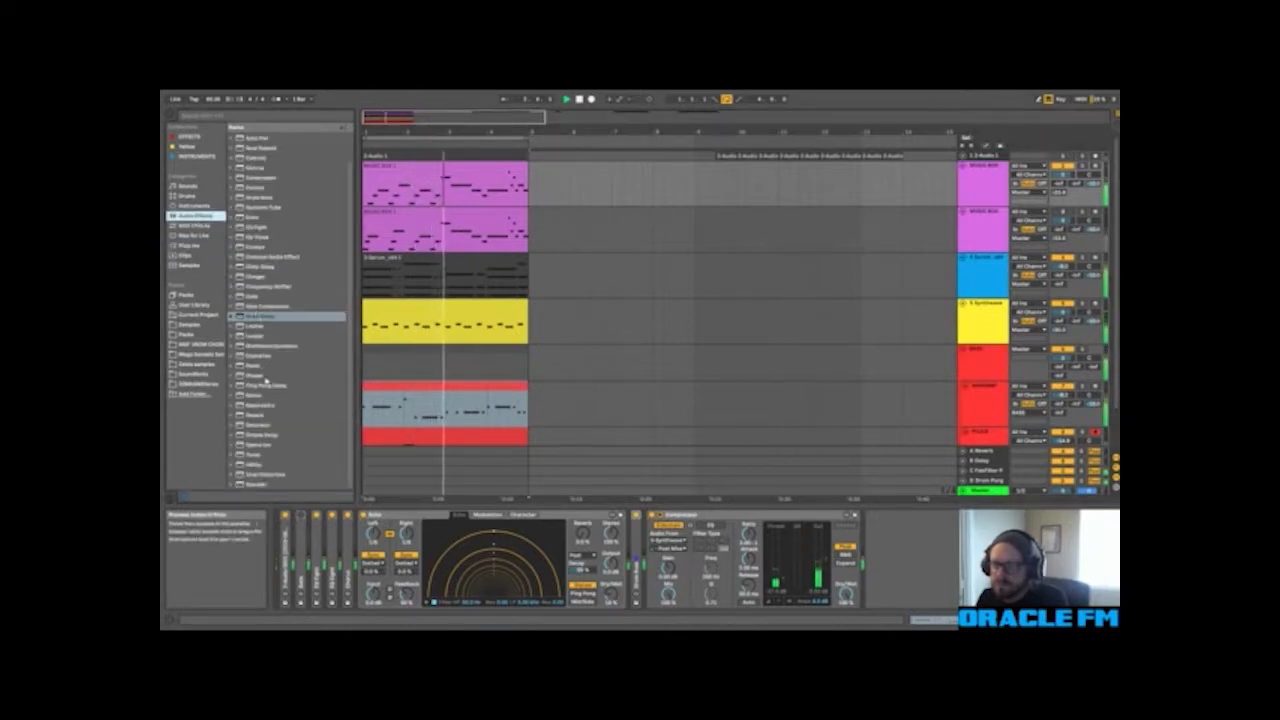
click(258, 414)
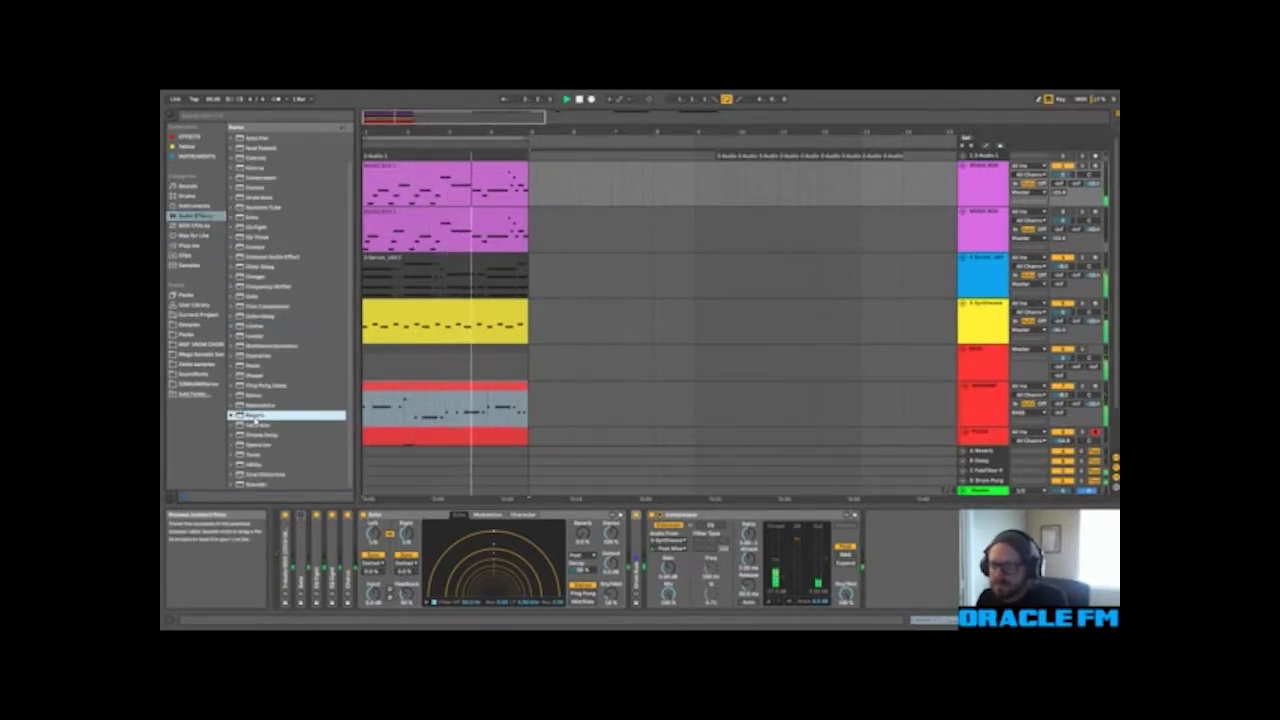
drag(627, 549, 630, 548)
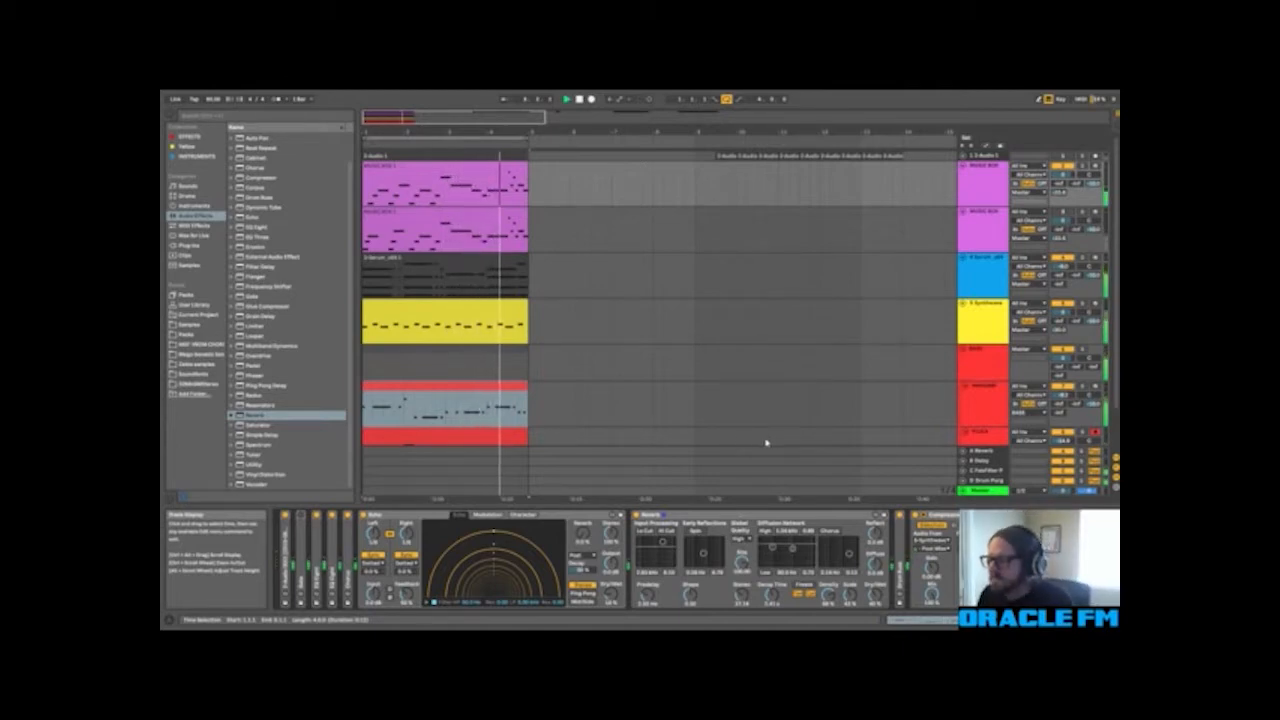
click(579, 100)
Step: Collapse the two bass tracks, rename the yellow Synthwave track DRUMS and play the loop
scroll(963, 387, down, 3)
key(Tab)
key(Tab)
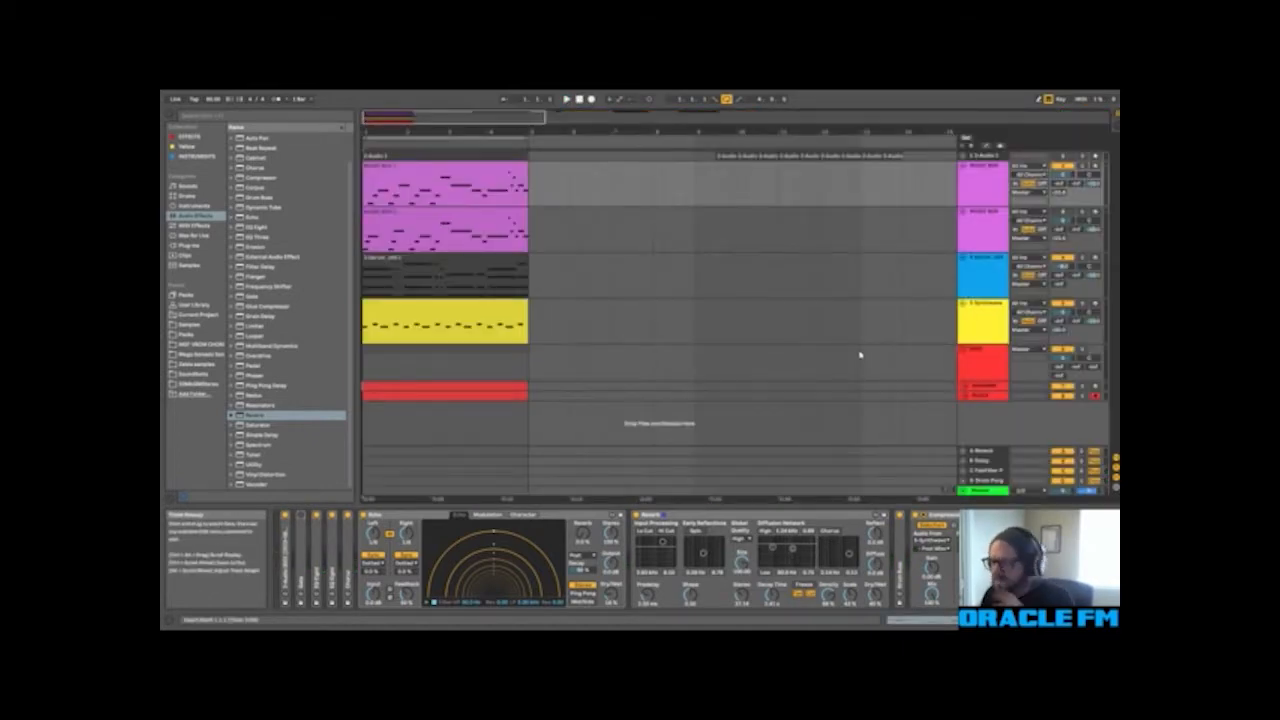
click(986, 322)
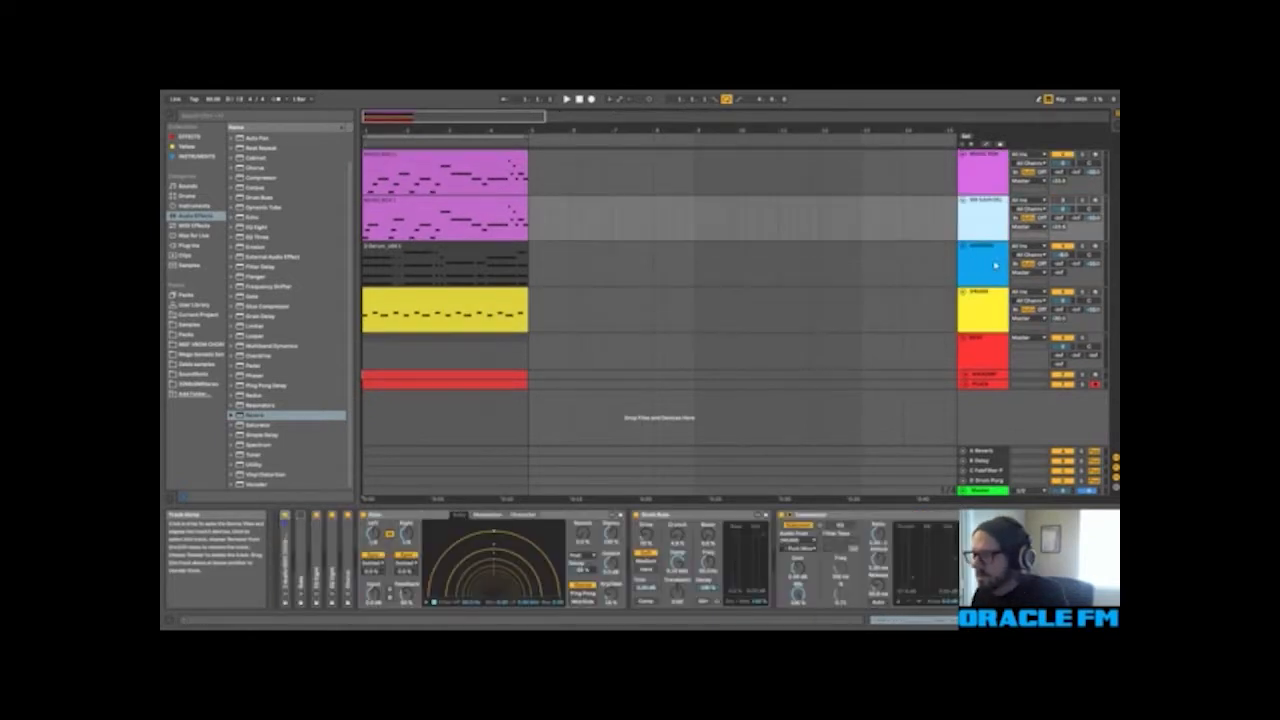
key(space)
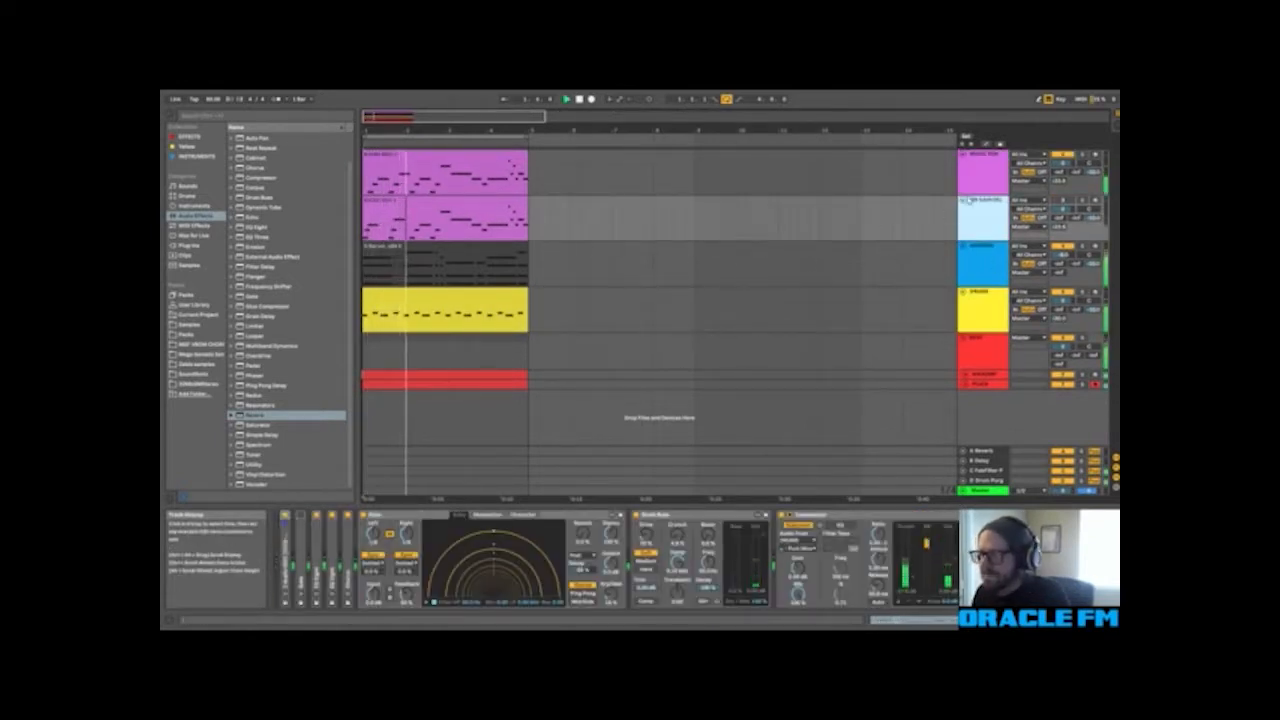
Step: Solo the lower magenta track and align its clip's first three notes into a chord at the start of bar 1
double_click(494, 203)
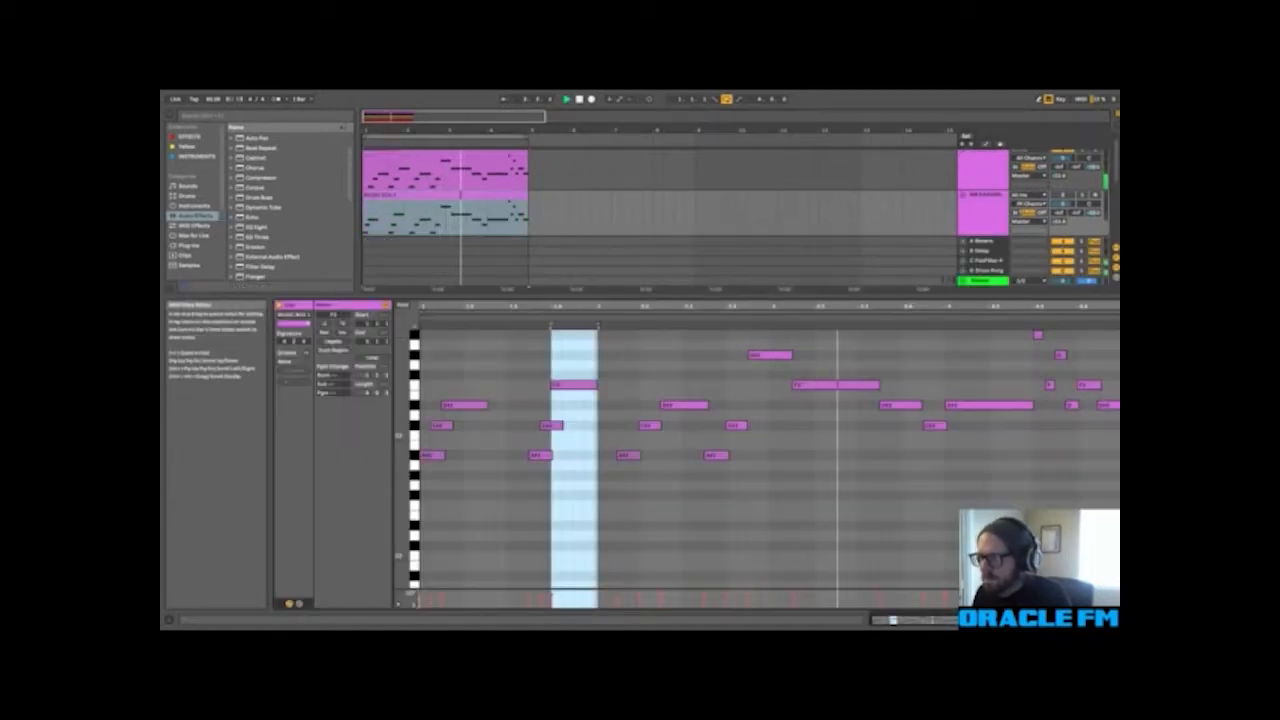
click(1063, 195)
key(space)
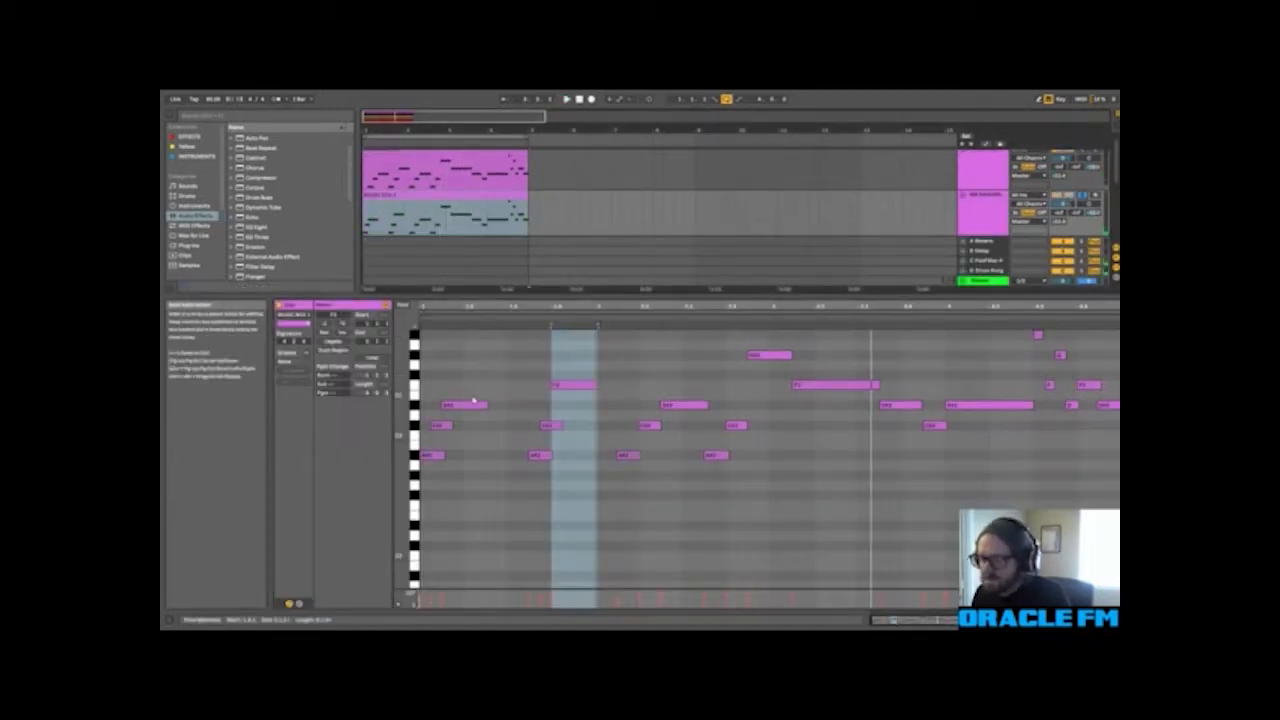
drag(442, 426, 425, 398)
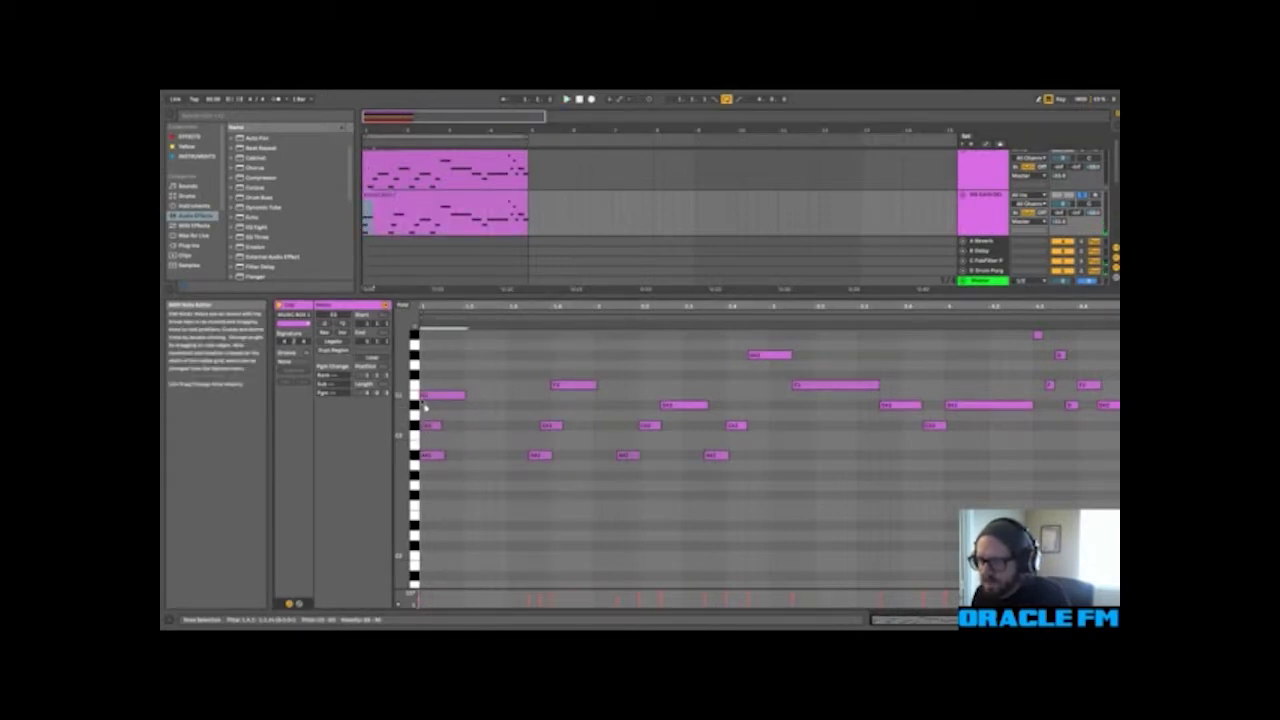
key(space)
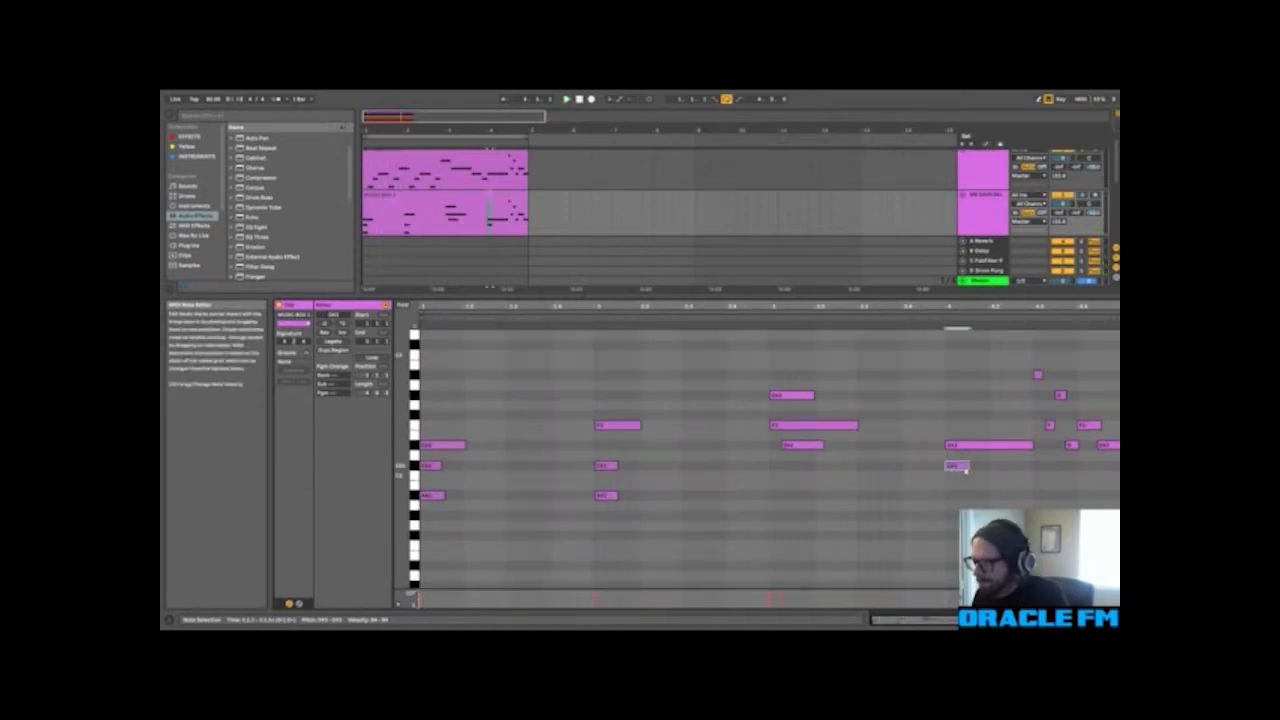
key(space)
Step: Align the lower magenta clip's bar 4 notes into a chord, delete the trailing short notes at its end and play the result
drag(960, 469, 959, 497)
drag(1030, 364, 1101, 436)
key(Delete)
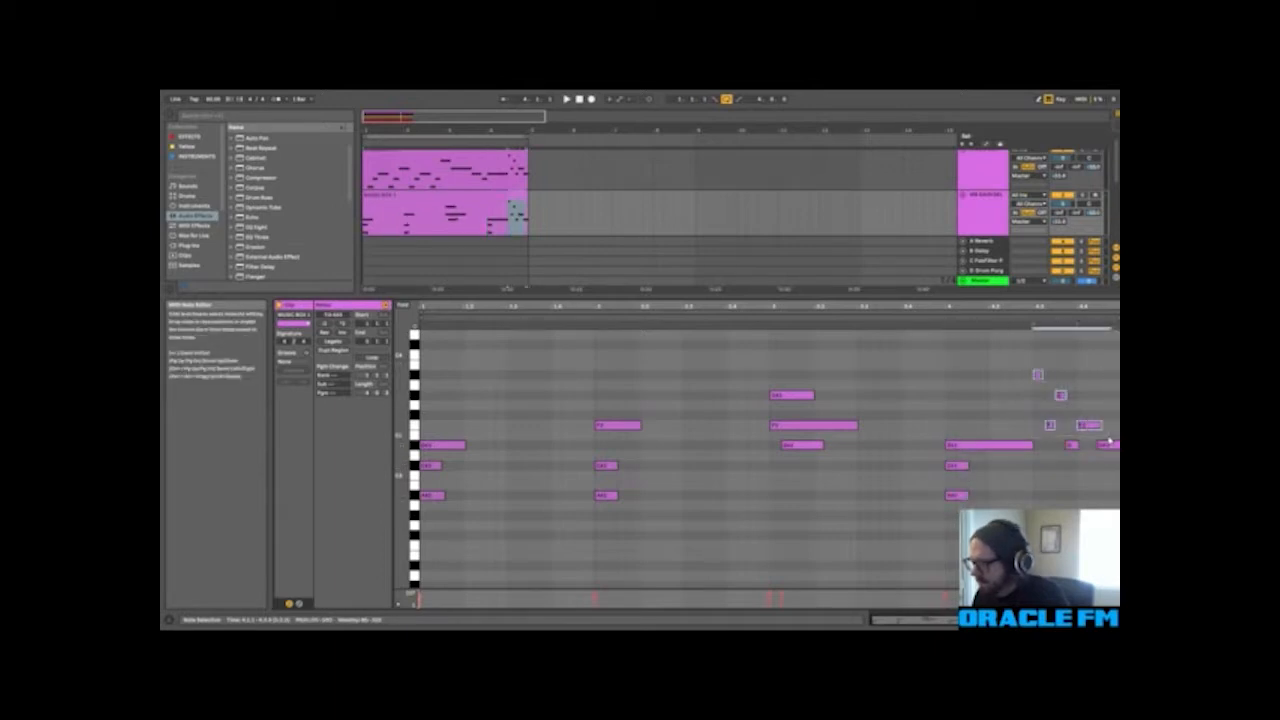
key(Delete)
key(space)
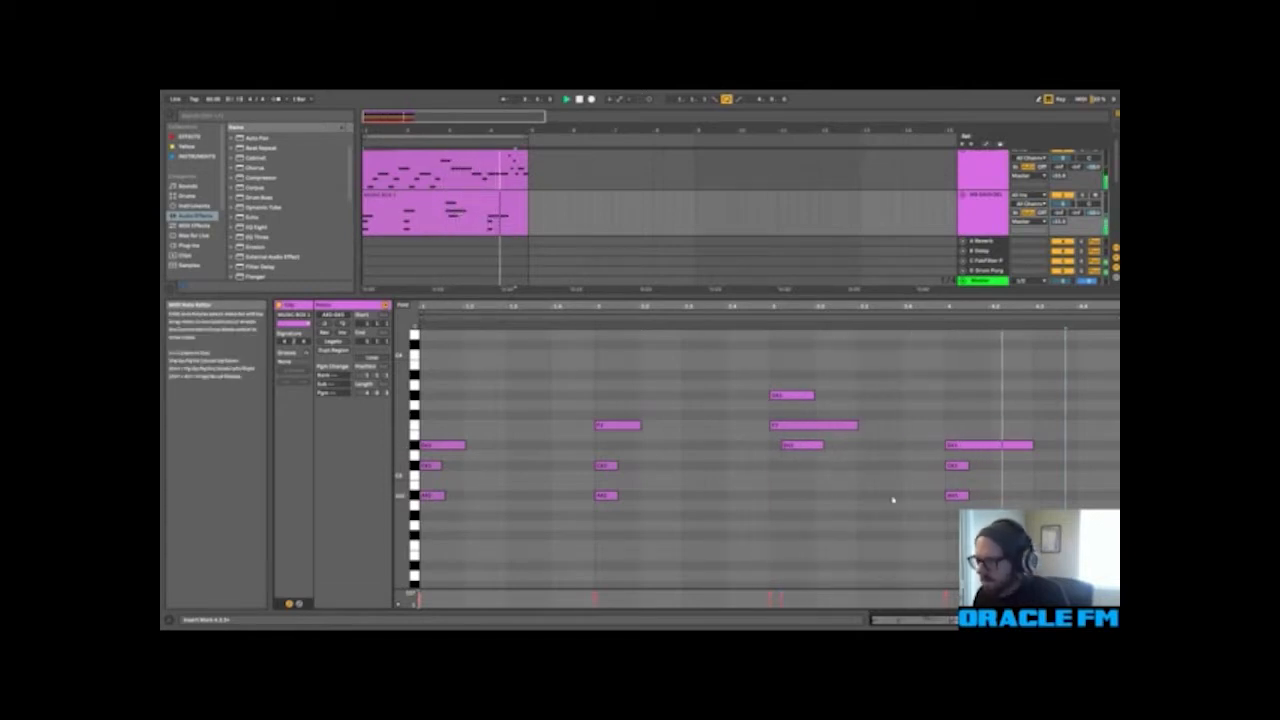
Step: Check the track levels in the mixer and solo the lower magenta track to hear the simplified chords alone
key(shift+Tab)
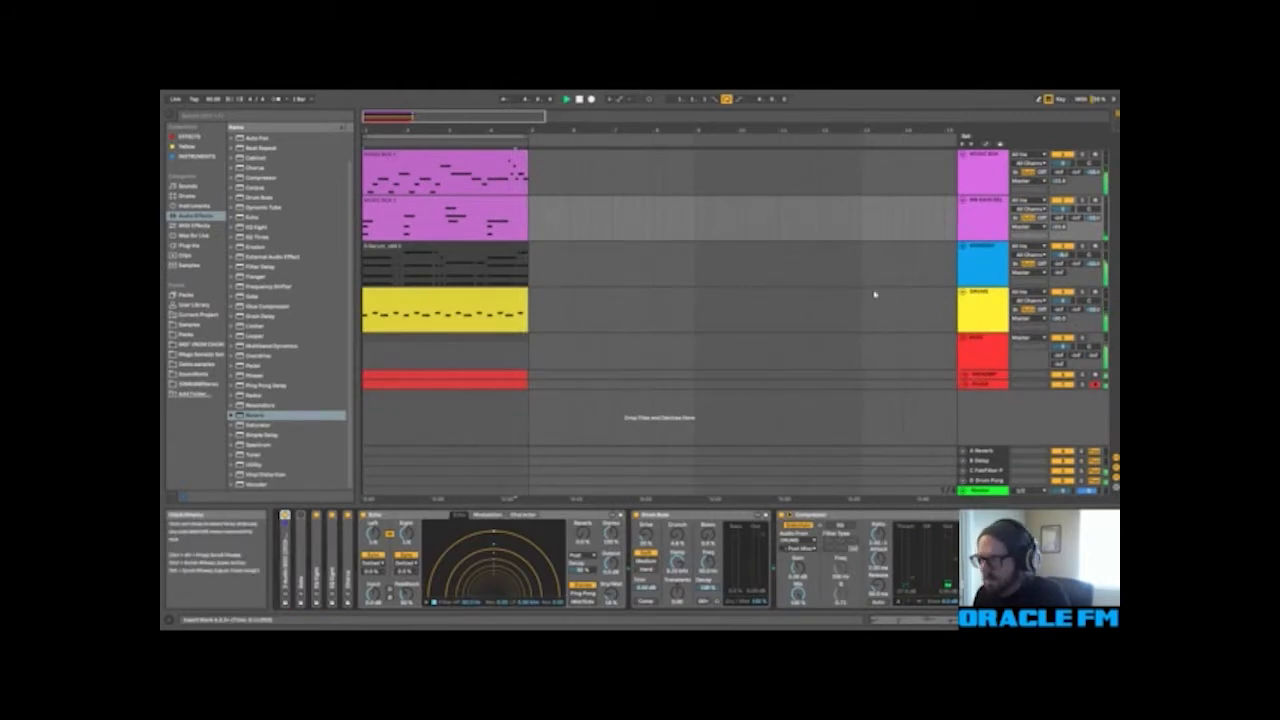
key(Tab)
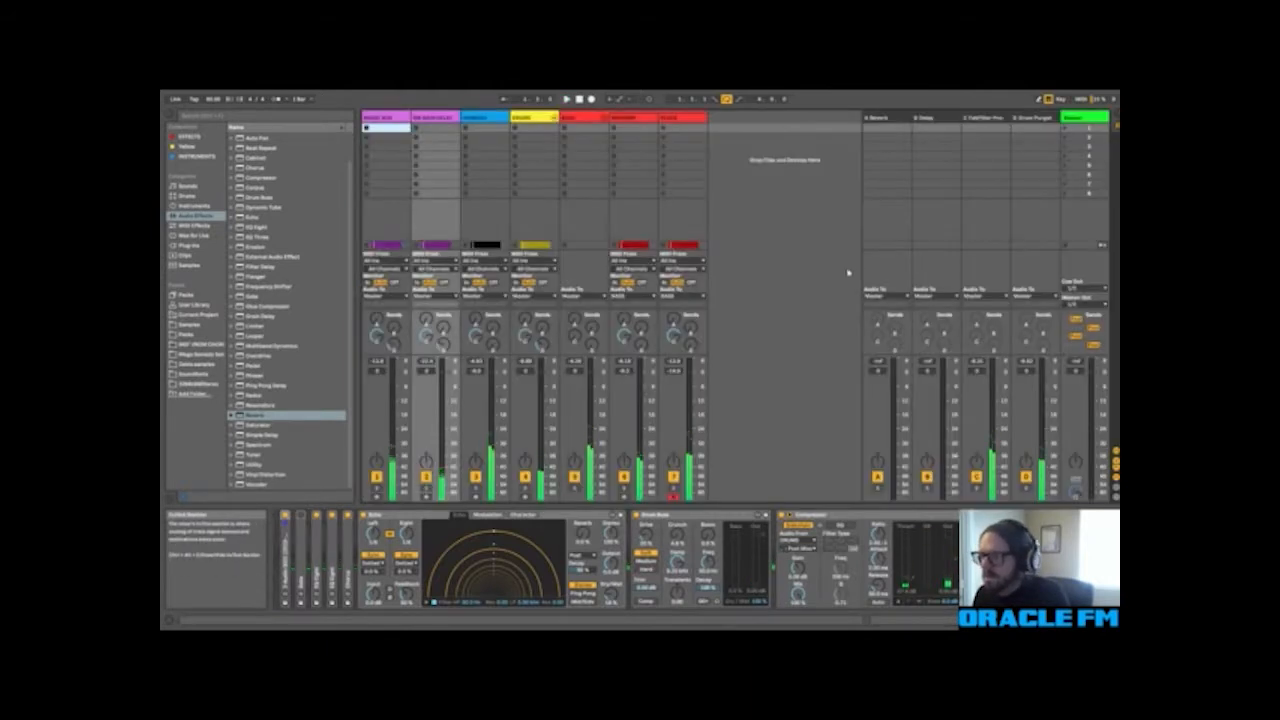
key(Tab)
click(979, 218)
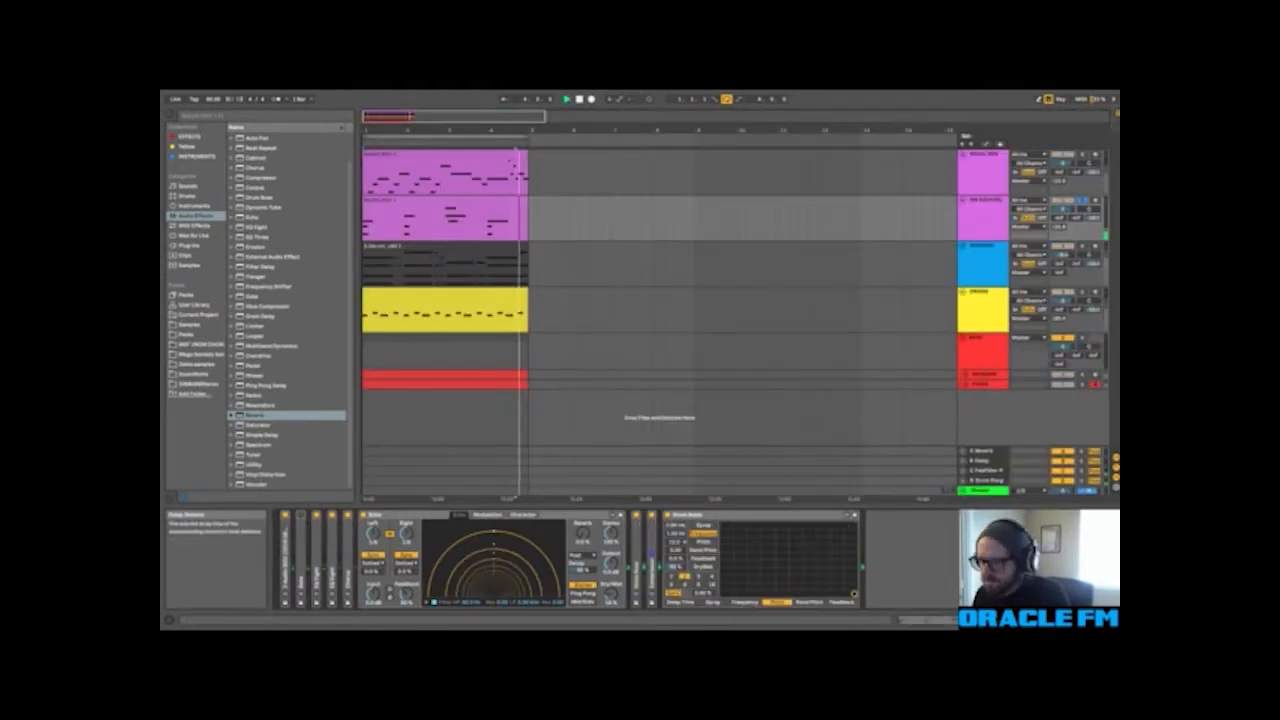
Step: Add the ValhallaFreqEcho plug-in to the end of the lower magenta track's effect chain and play the loop
click(200, 237)
click(194, 217)
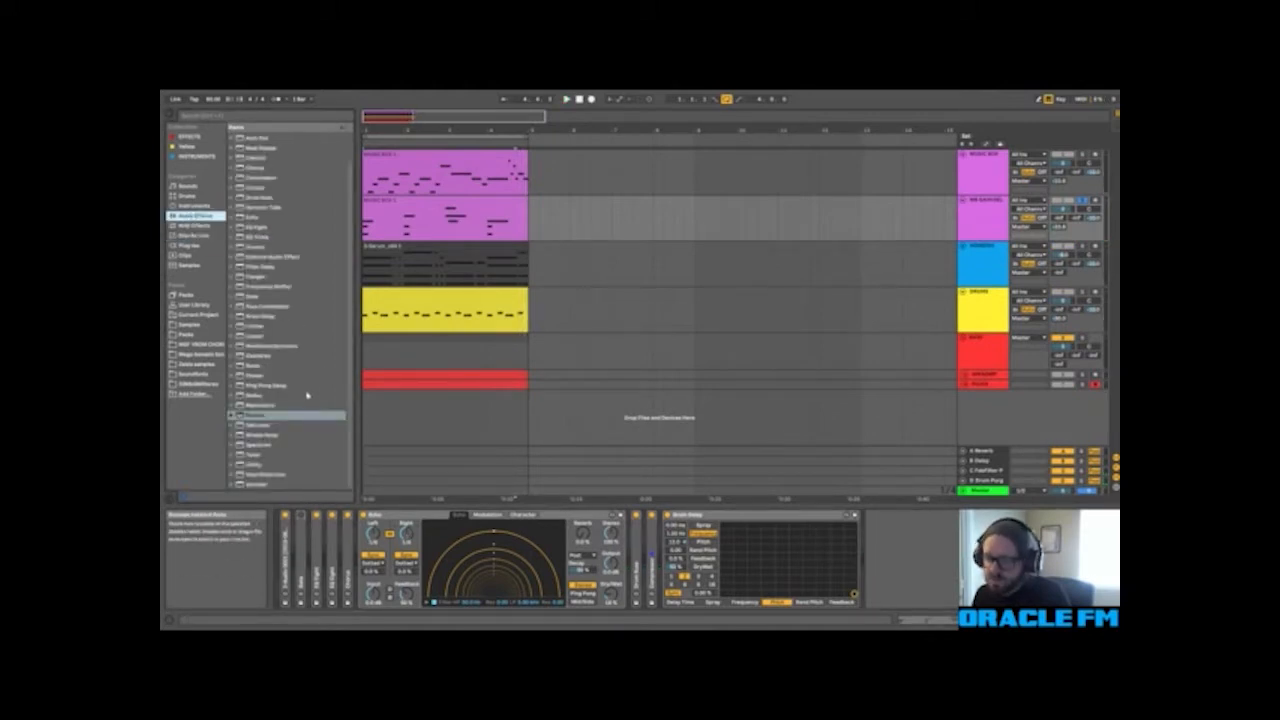
click(195, 245)
scroll(305, 360, down, 8)
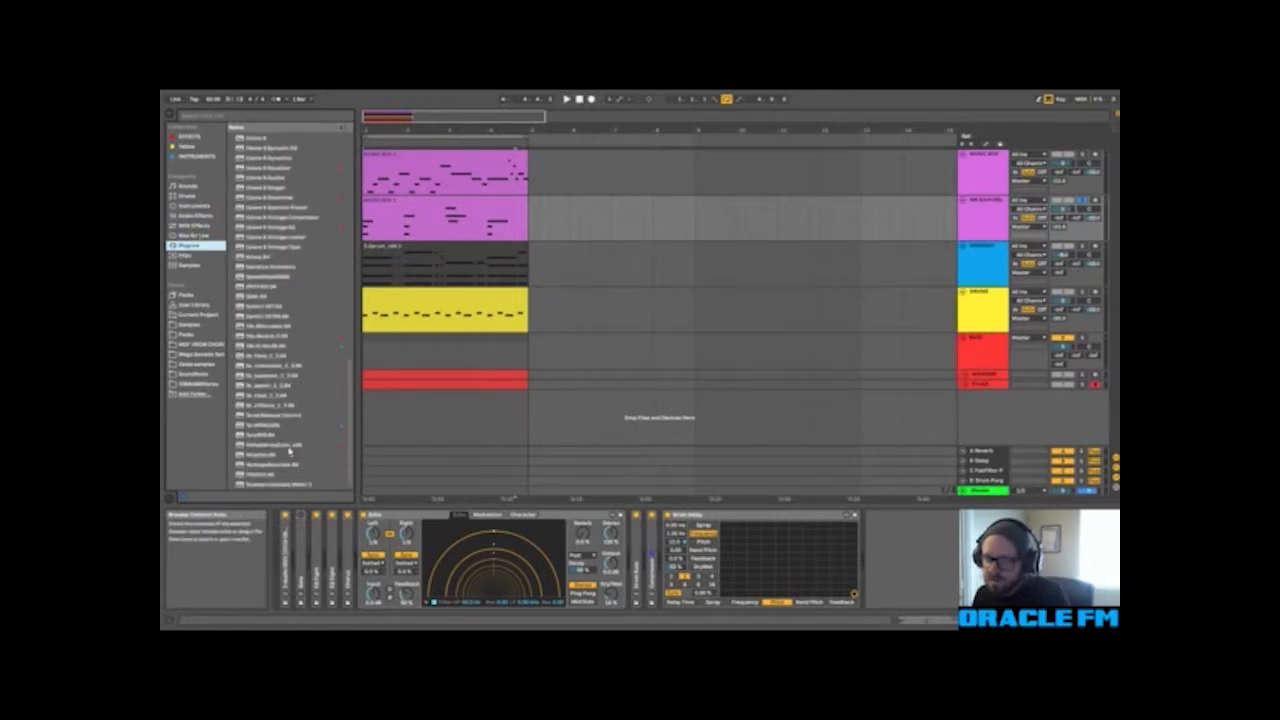
double_click(289, 446)
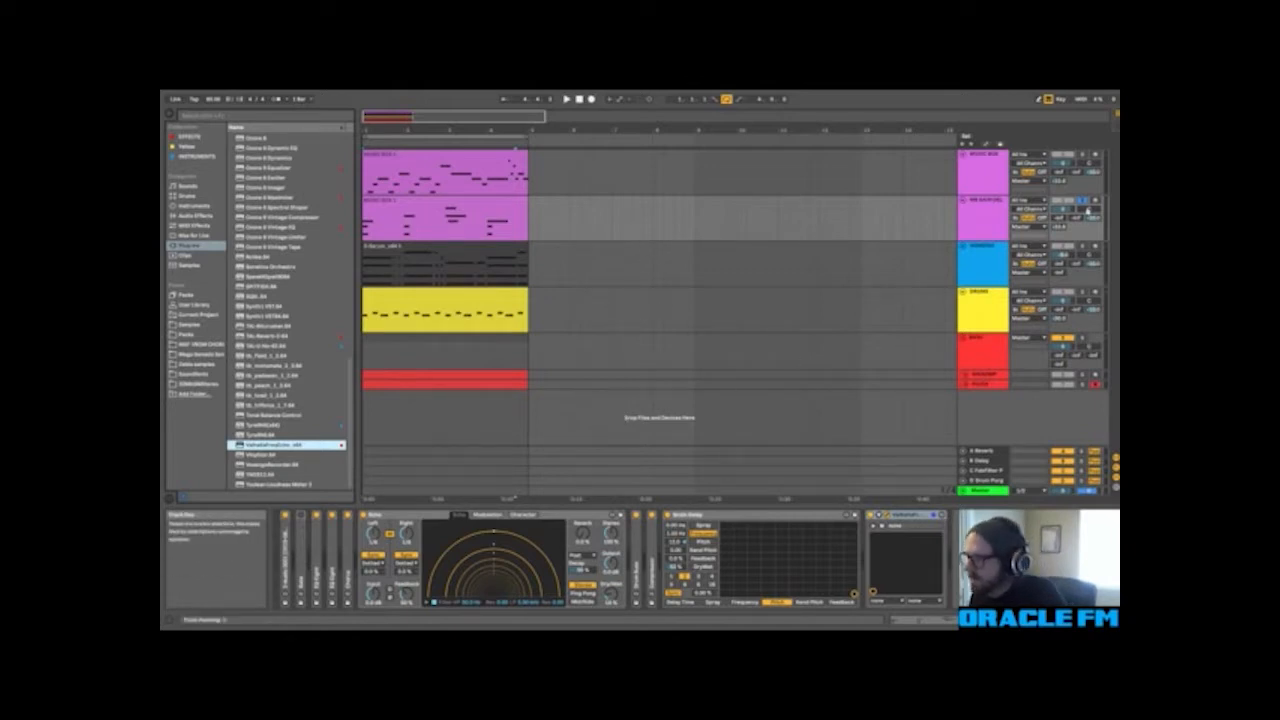
click(1083, 201)
key(space)
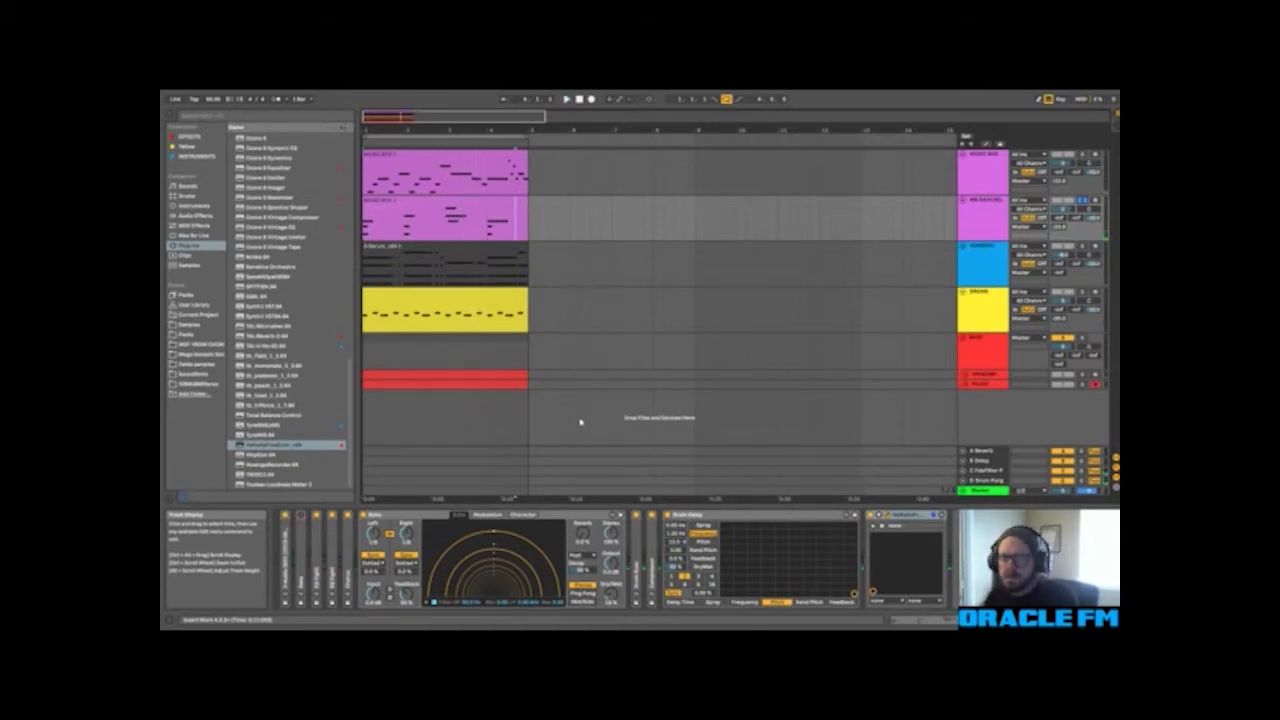
key(Tab)
key(Tab)
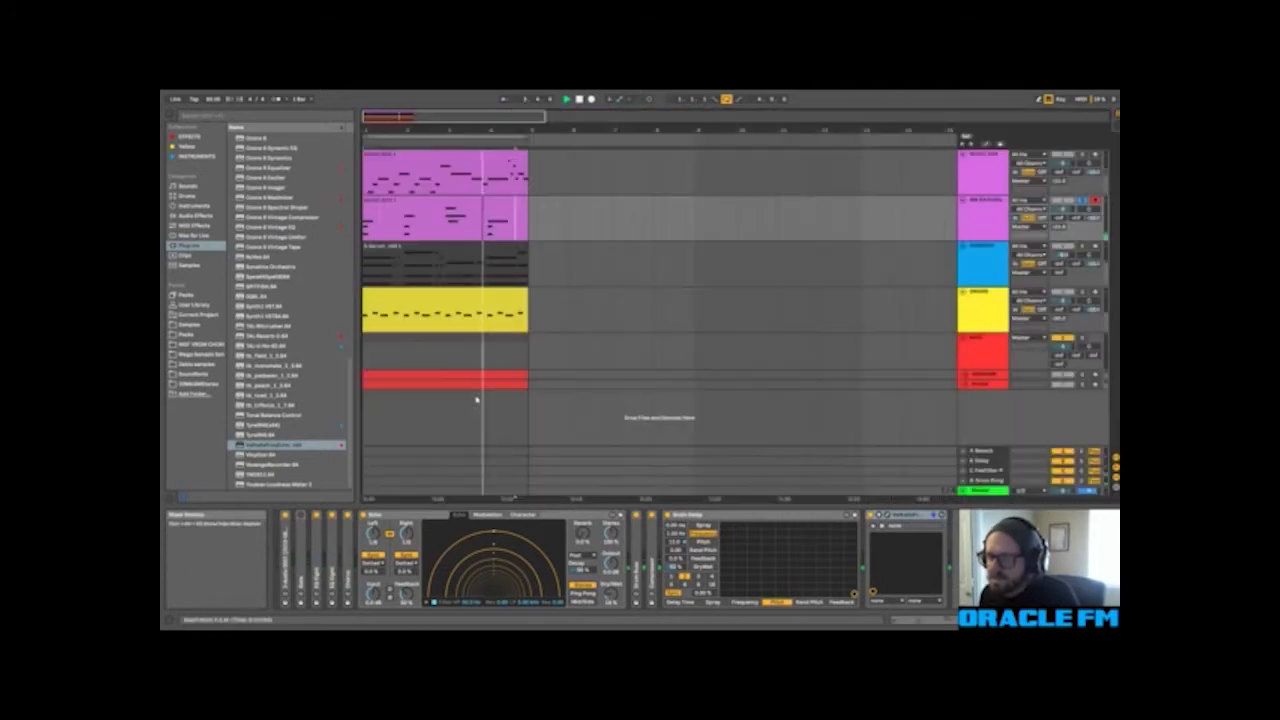
Step: Add the Glue Compressor preset Mastering - Add Sustain after ValhallaFreqEcho on the lower magenta track
click(196, 215)
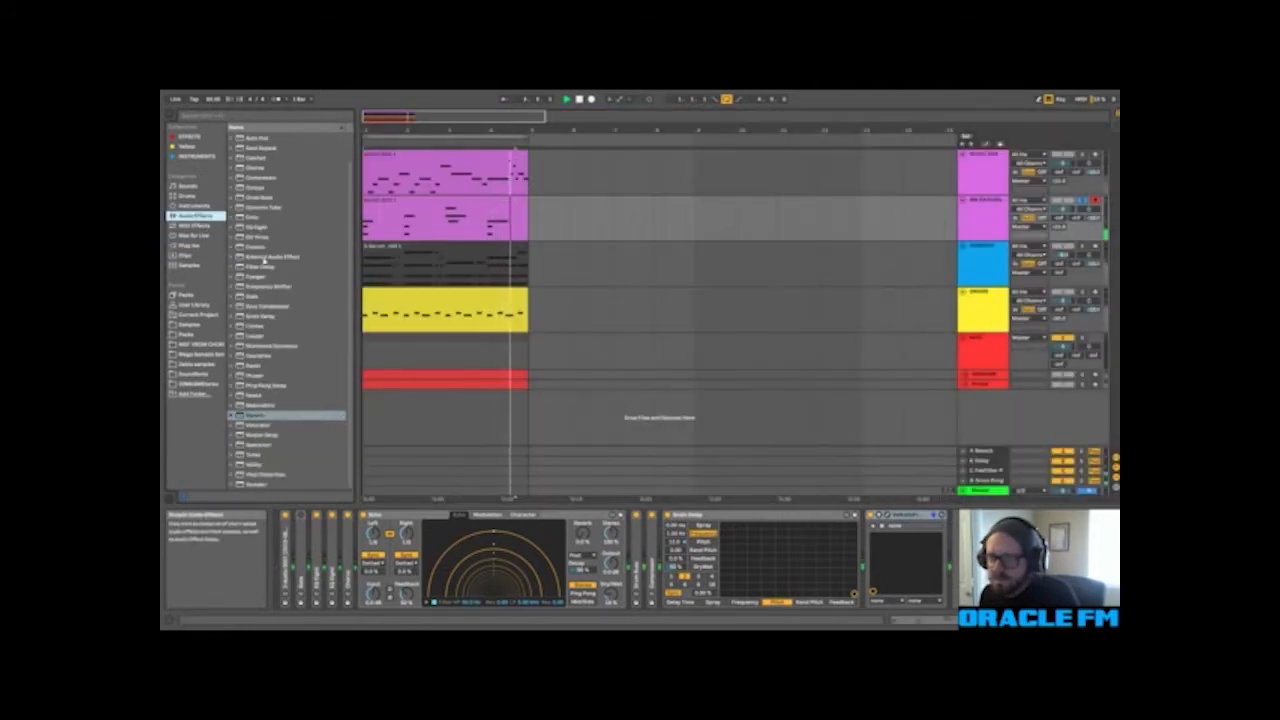
click(254, 307)
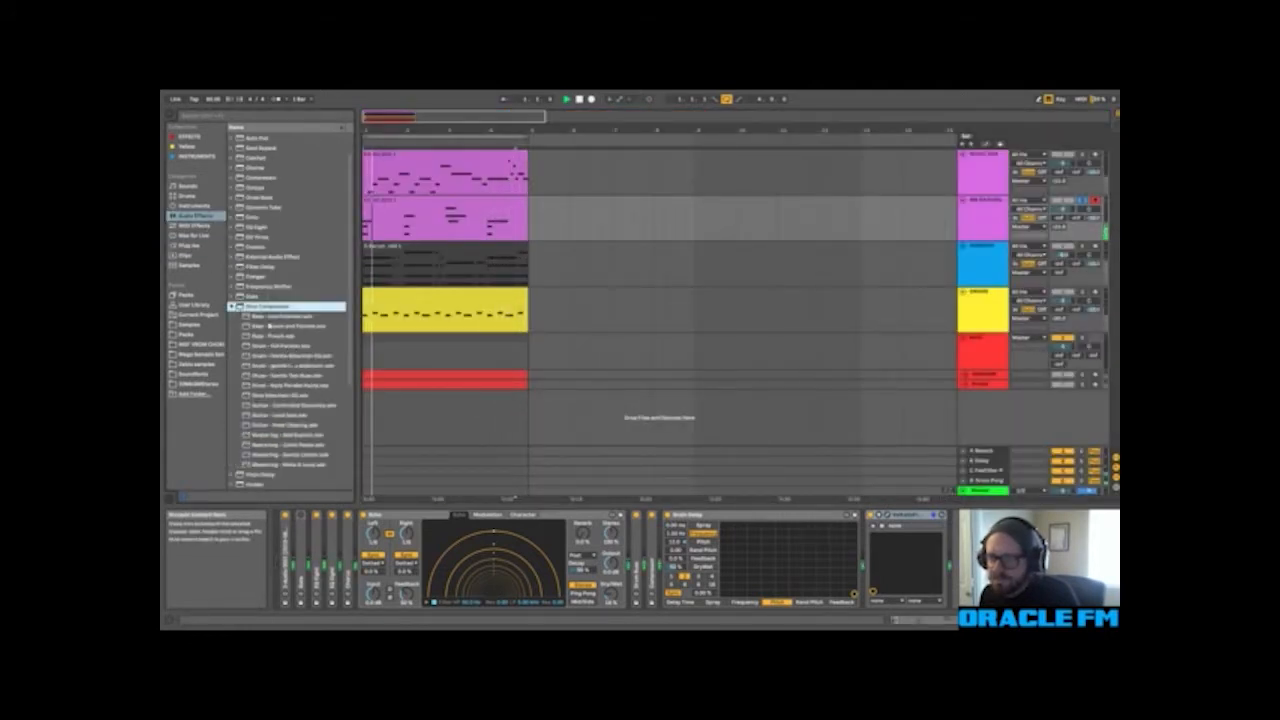
scroll(252, 316, down, 2)
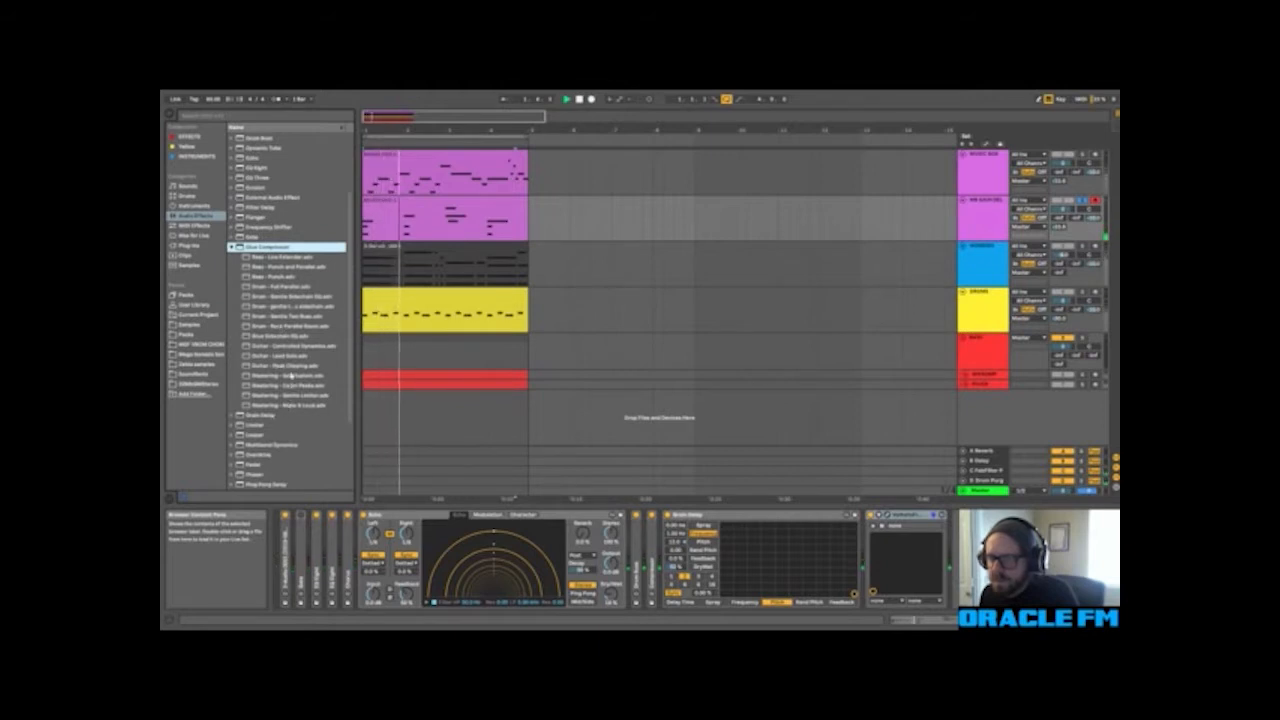
double_click(291, 375)
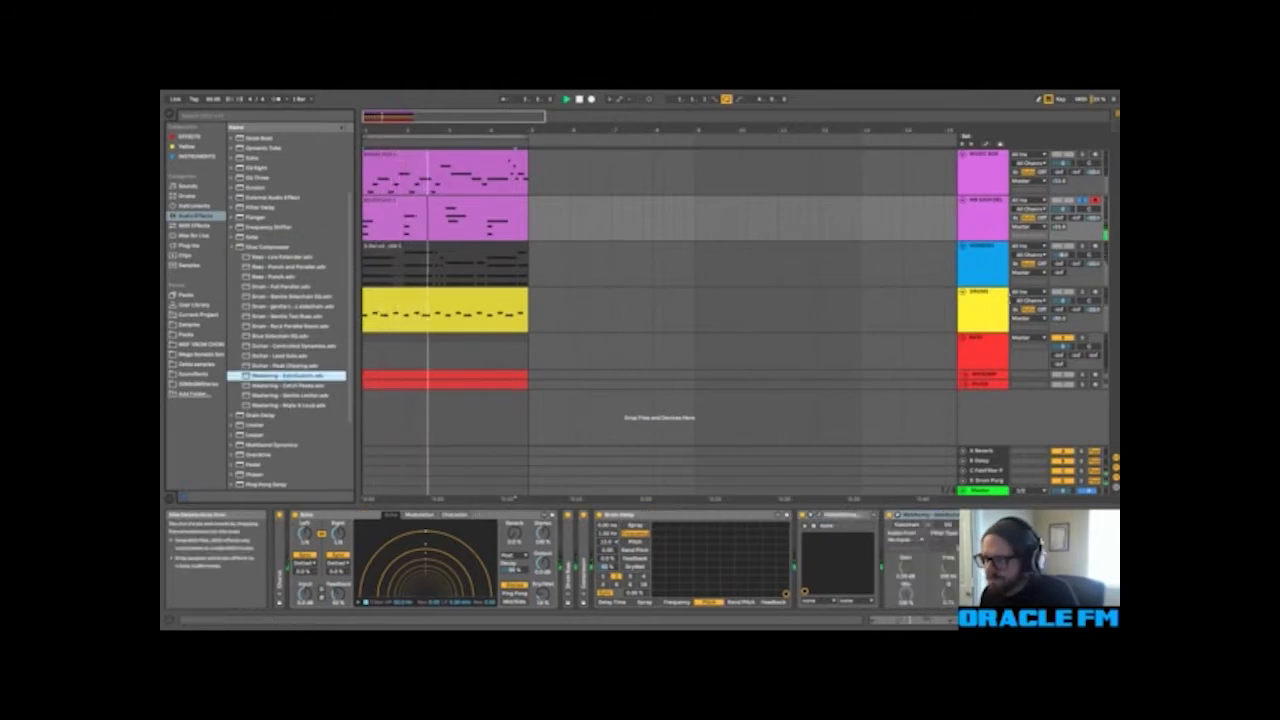
click(1076, 542)
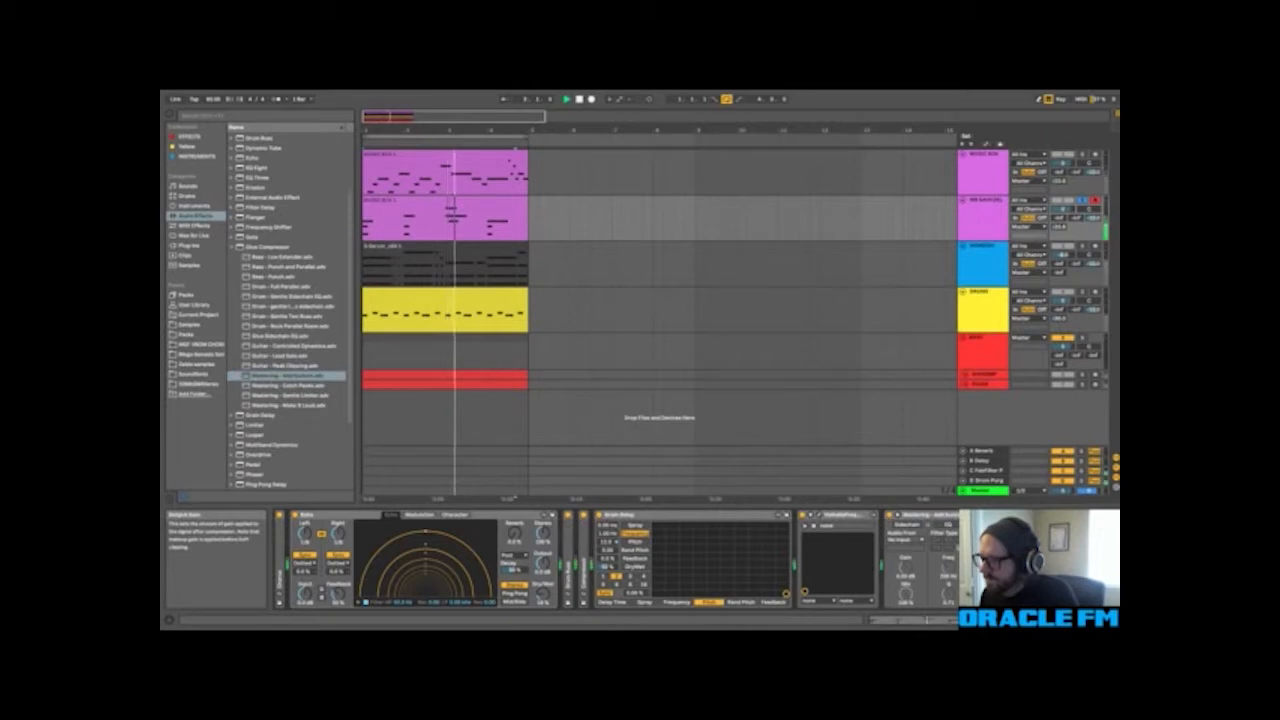
Step: Hear the background chords in the full mix, fold the Grain Delay device and return to the soloed lower magenta track
key(Tab)
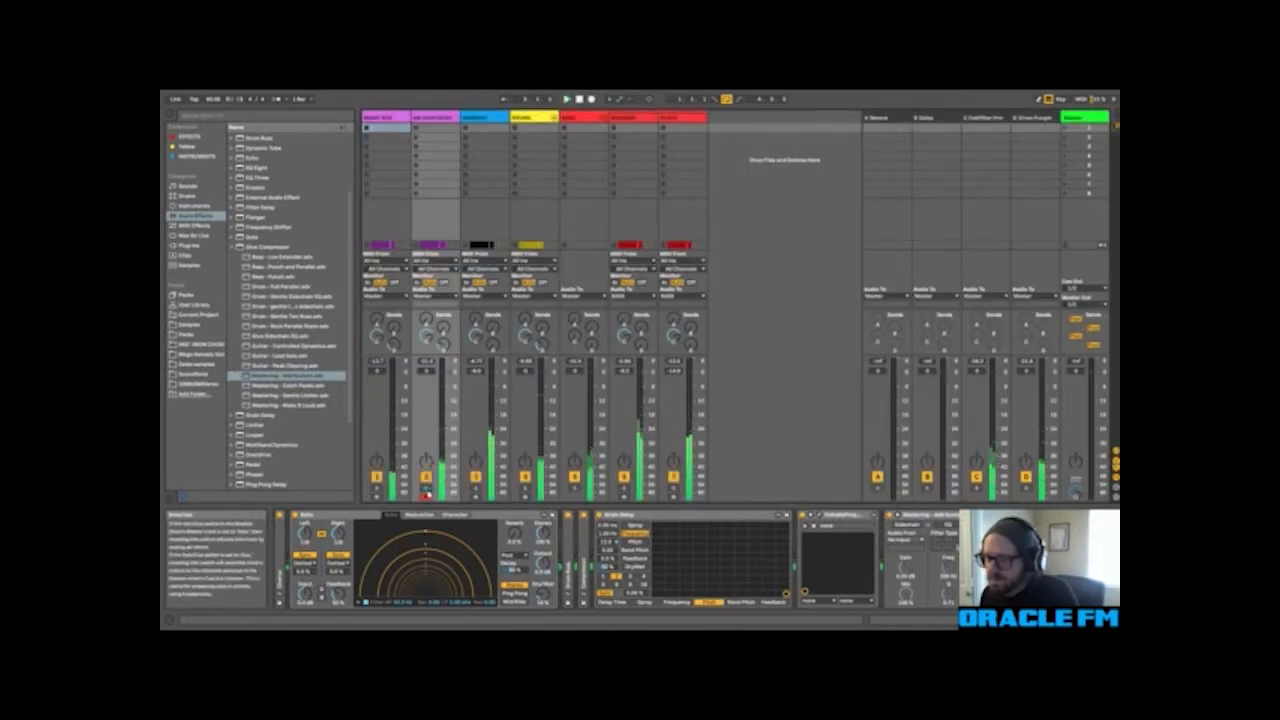
click(378, 490)
key(Tab)
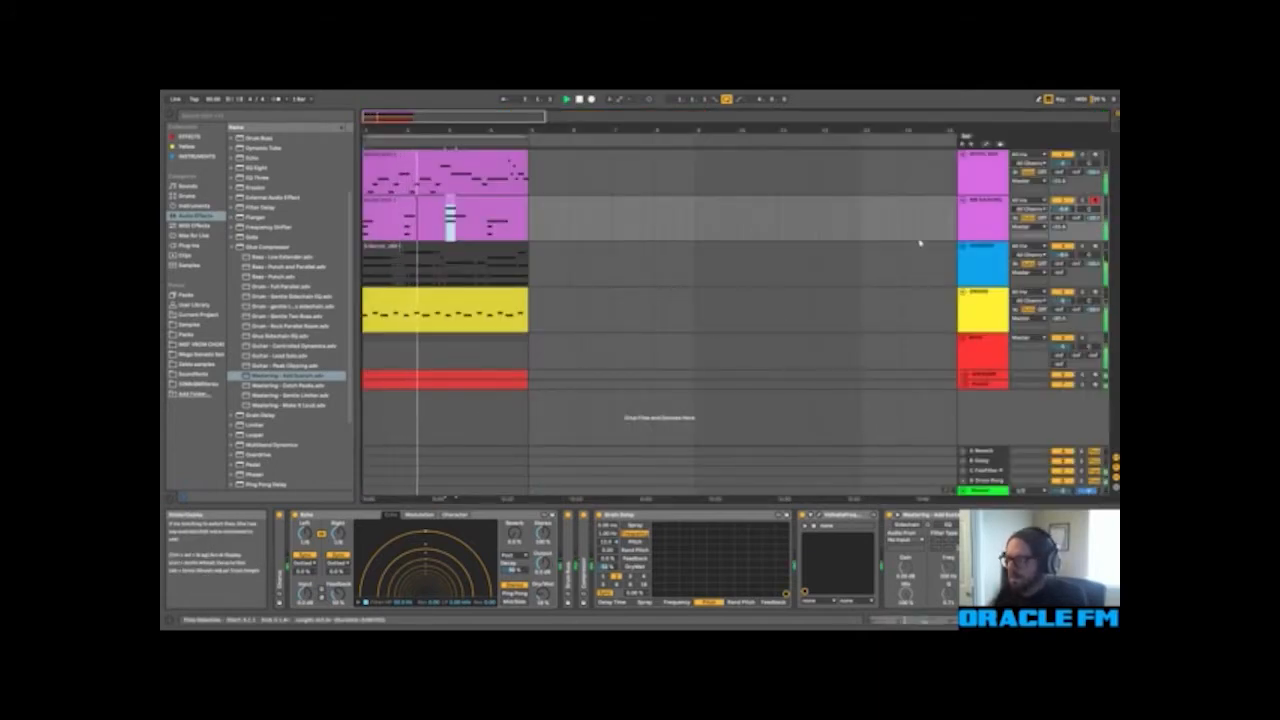
double_click(702, 517)
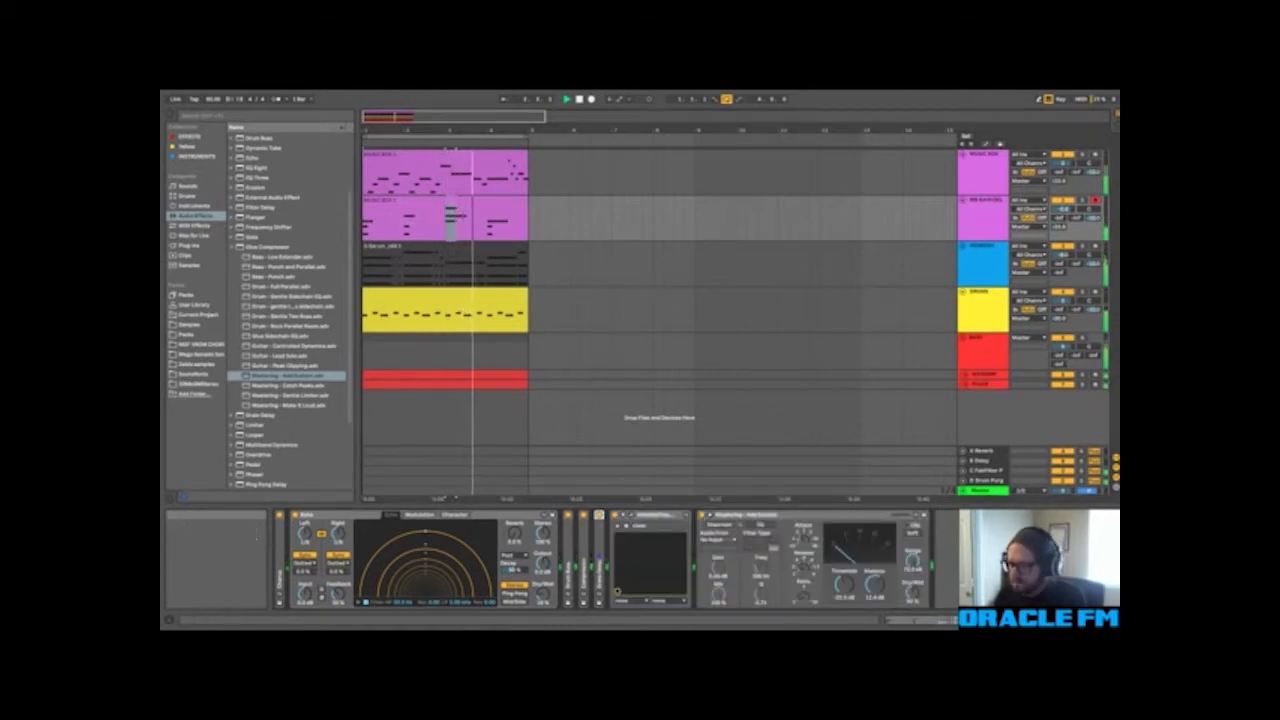
click(925, 620)
click(1000, 217)
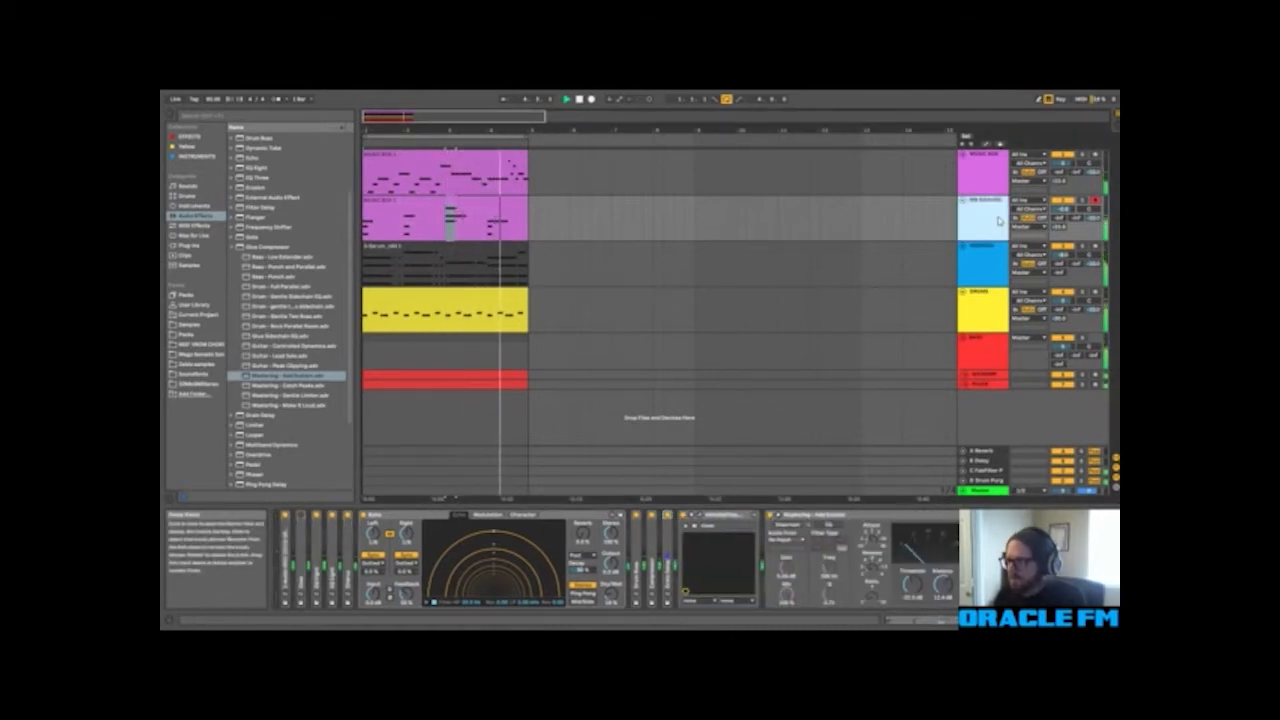
key(space)
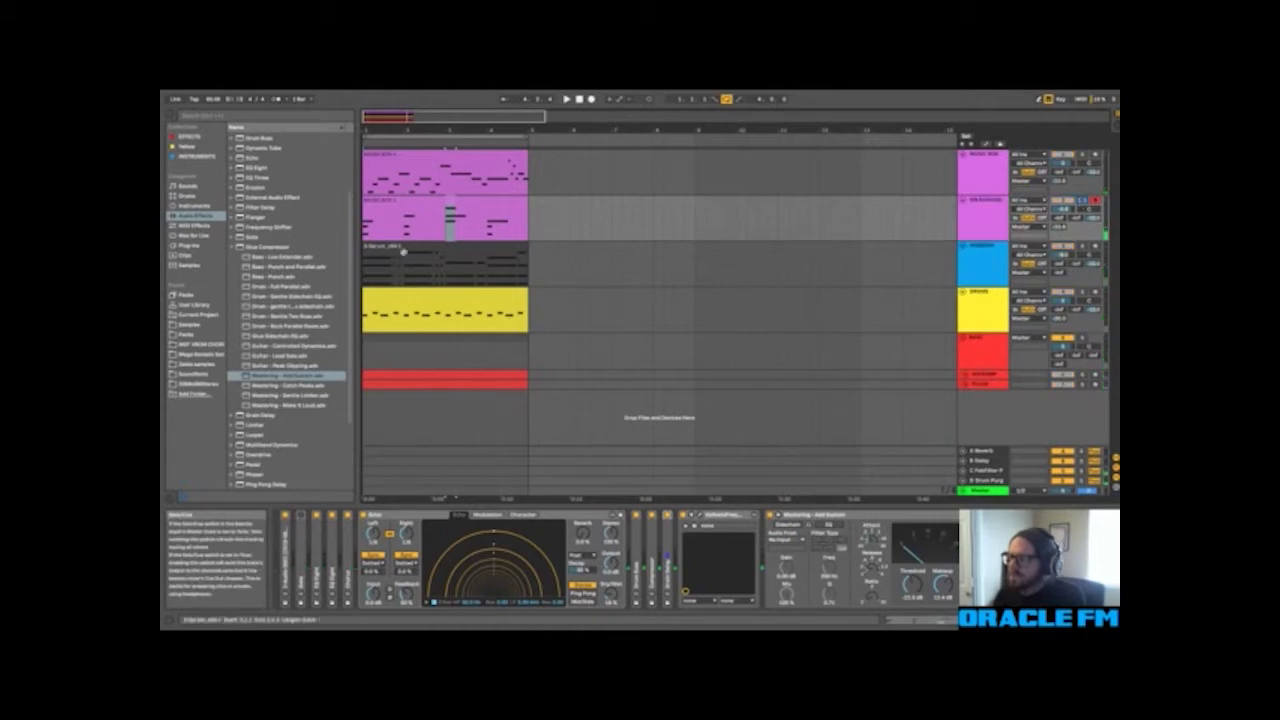
Step: Insert a Flanger between ValhallaFreqEcho and the Glue Compressor on the lower magenta track
click(231, 246)
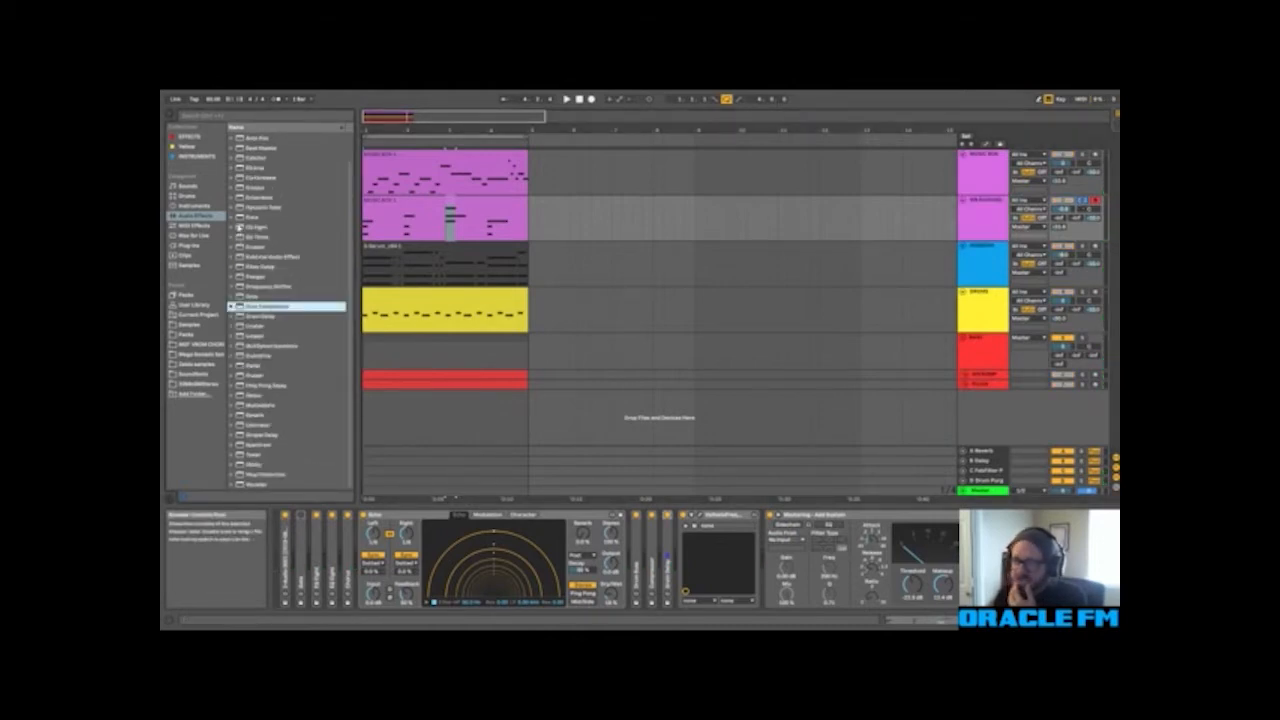
click(248, 277)
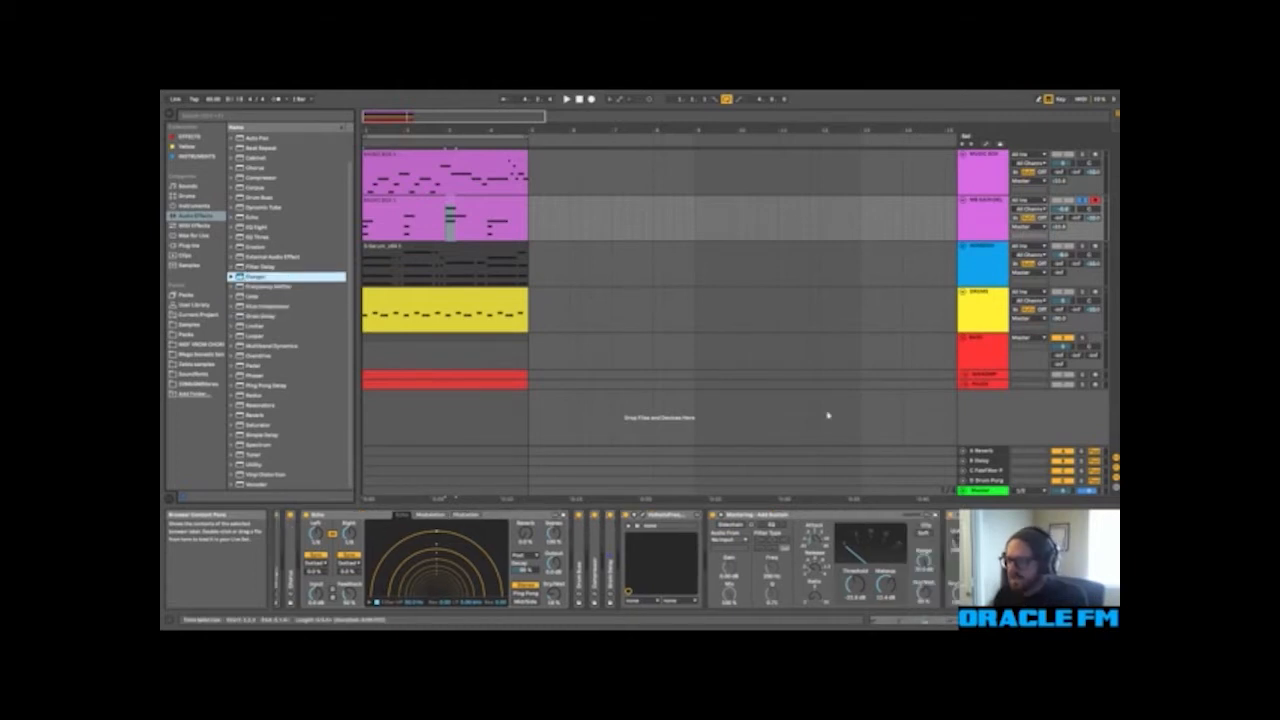
drag(255, 277, 727, 533)
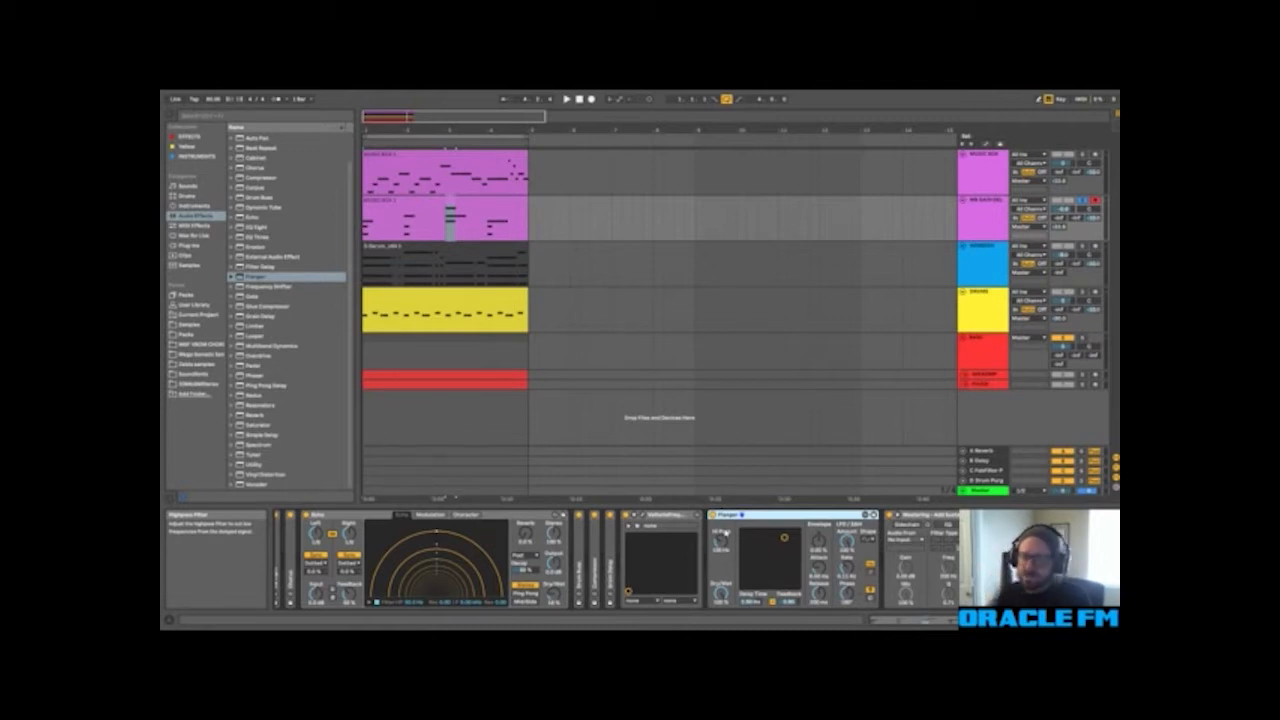
Step: Play the lower magenta track with its selected effects bypassed and reactivate them
key(space)
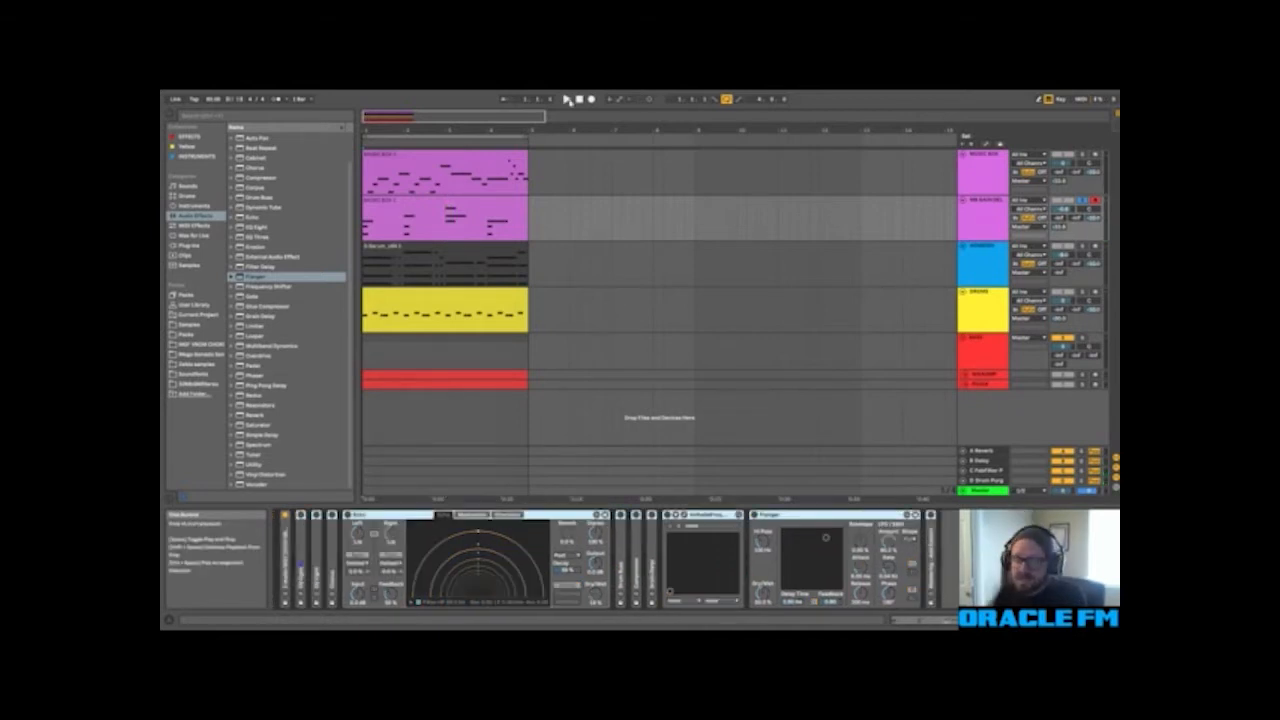
click(566, 100)
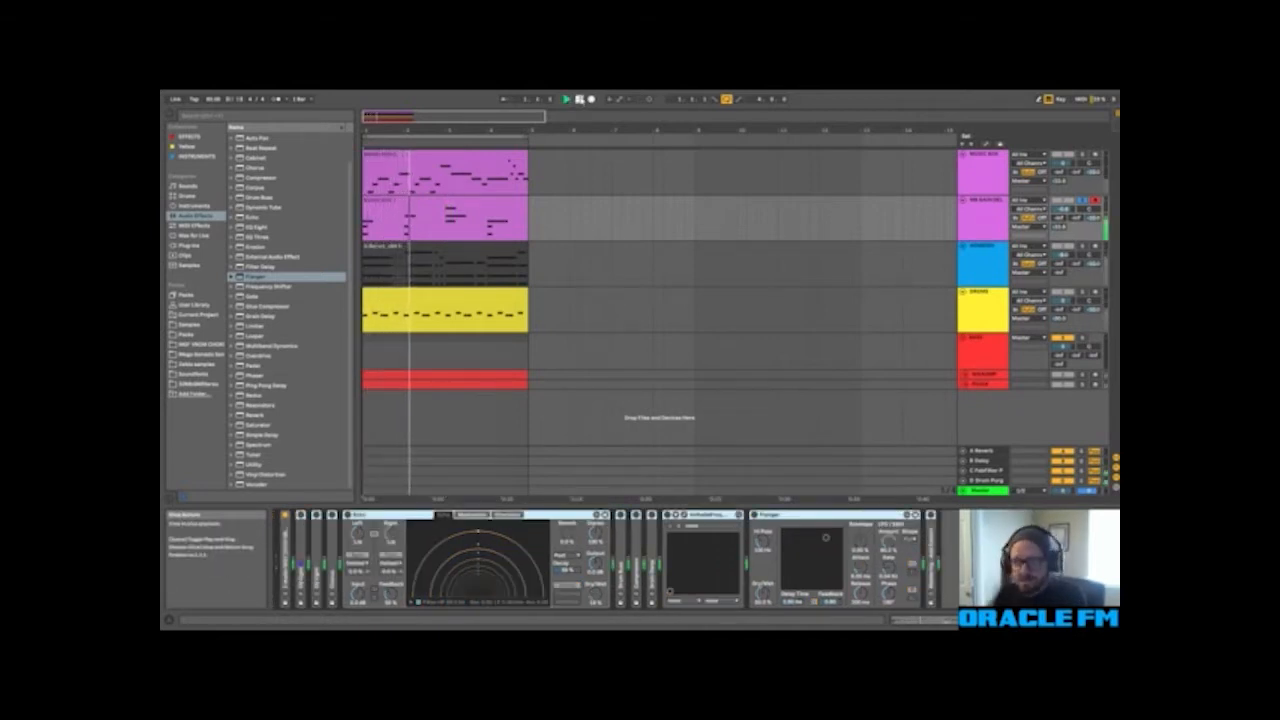
key(0)
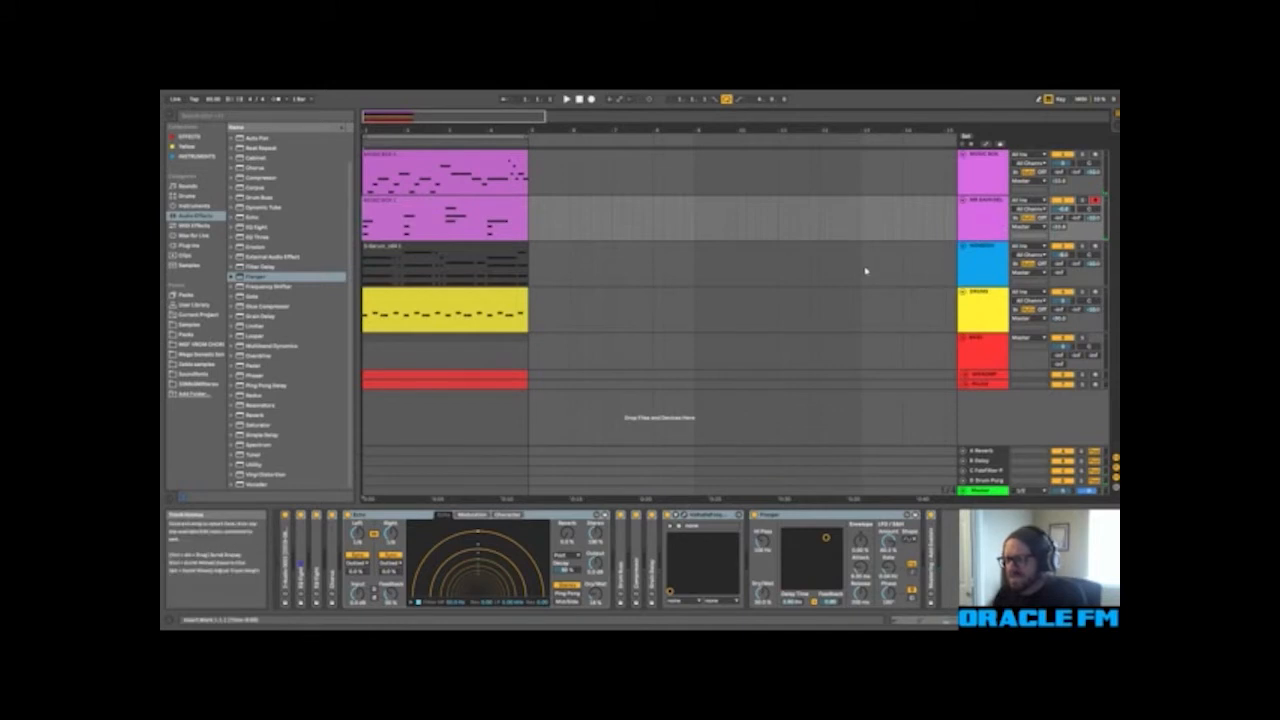
key(ctrl+z)
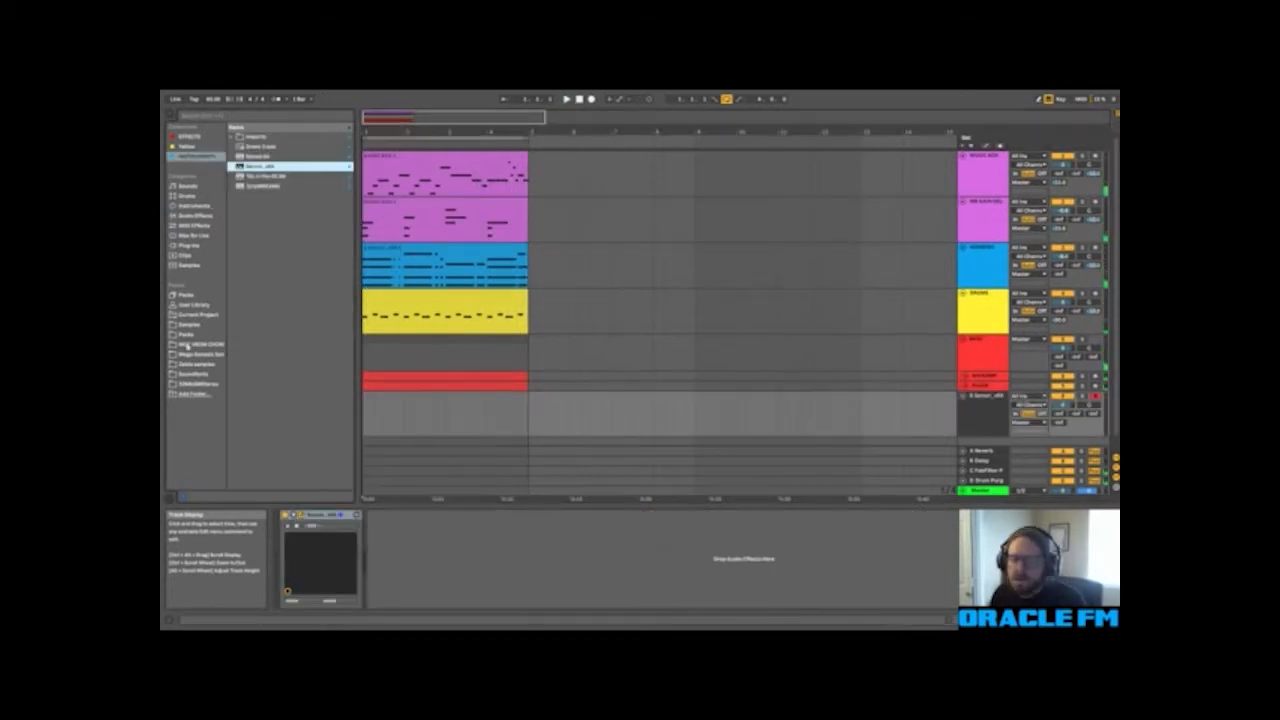
Step: Create an empty MIDI clip spanning bars 1 to 4 on the new Serum track and bring the C3 to C6 range into its note editor
drag(528, 404, 358, 404)
key(ctrl+shift+m)
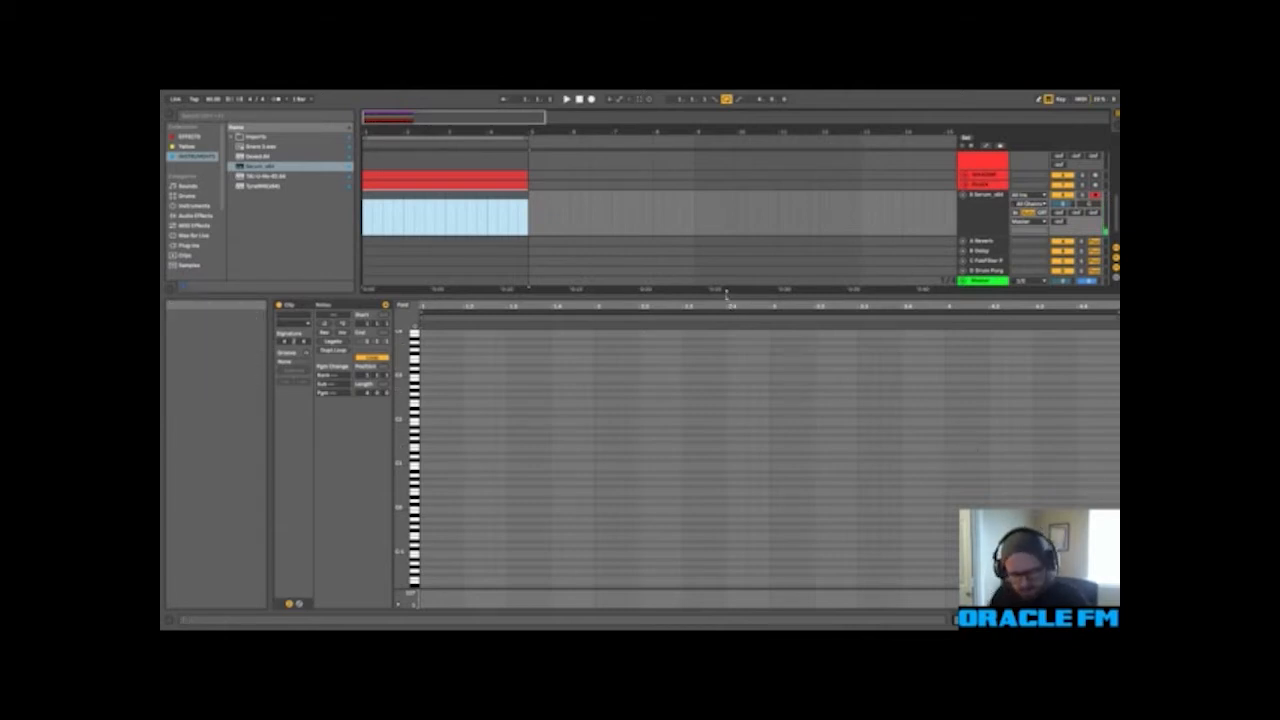
click(461, 435)
scroll(460, 434, up, 5)
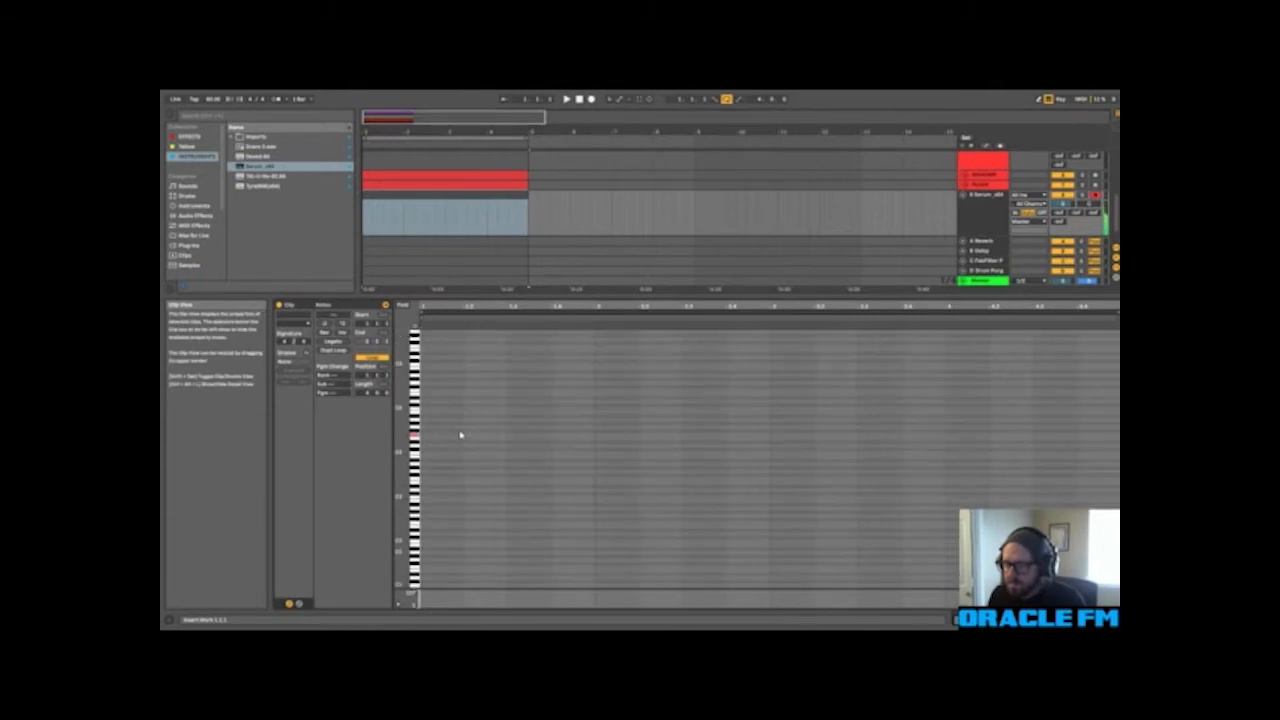
drag(402, 458, 409, 446)
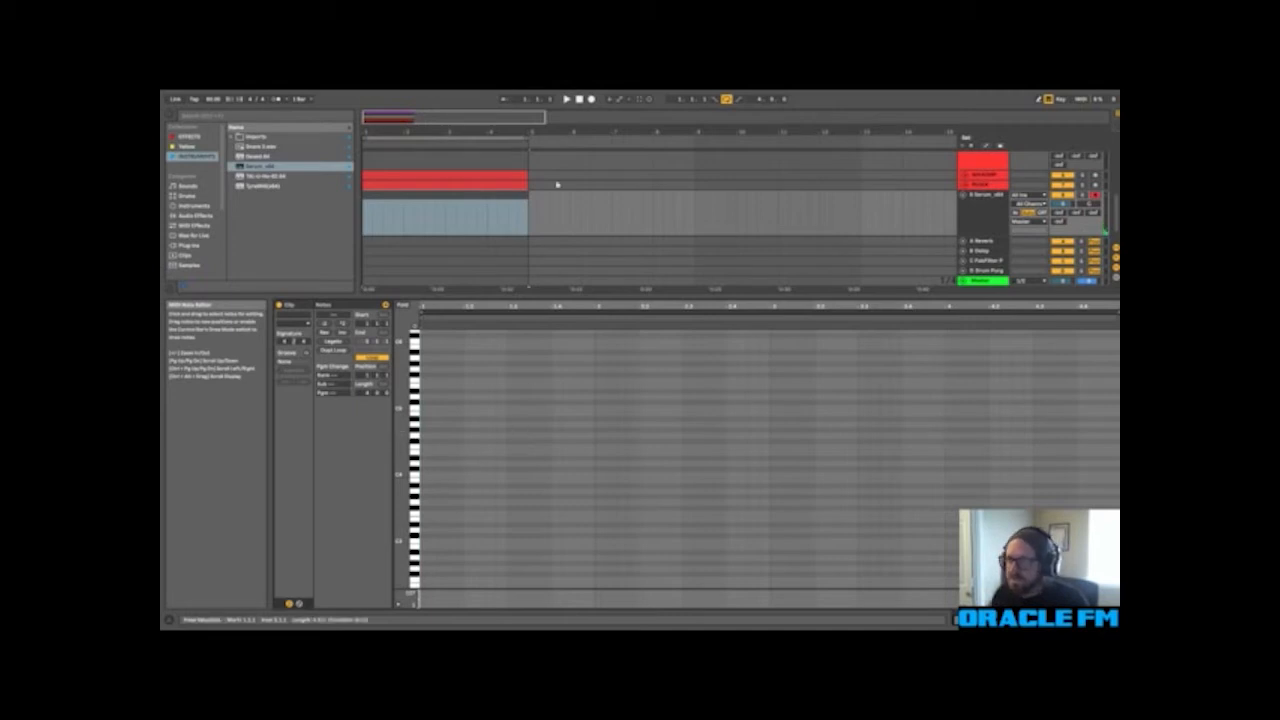
Step: Enter a pattern of five short notes in bar 4 of the new Serum clip and play it with the loop
click(579, 99)
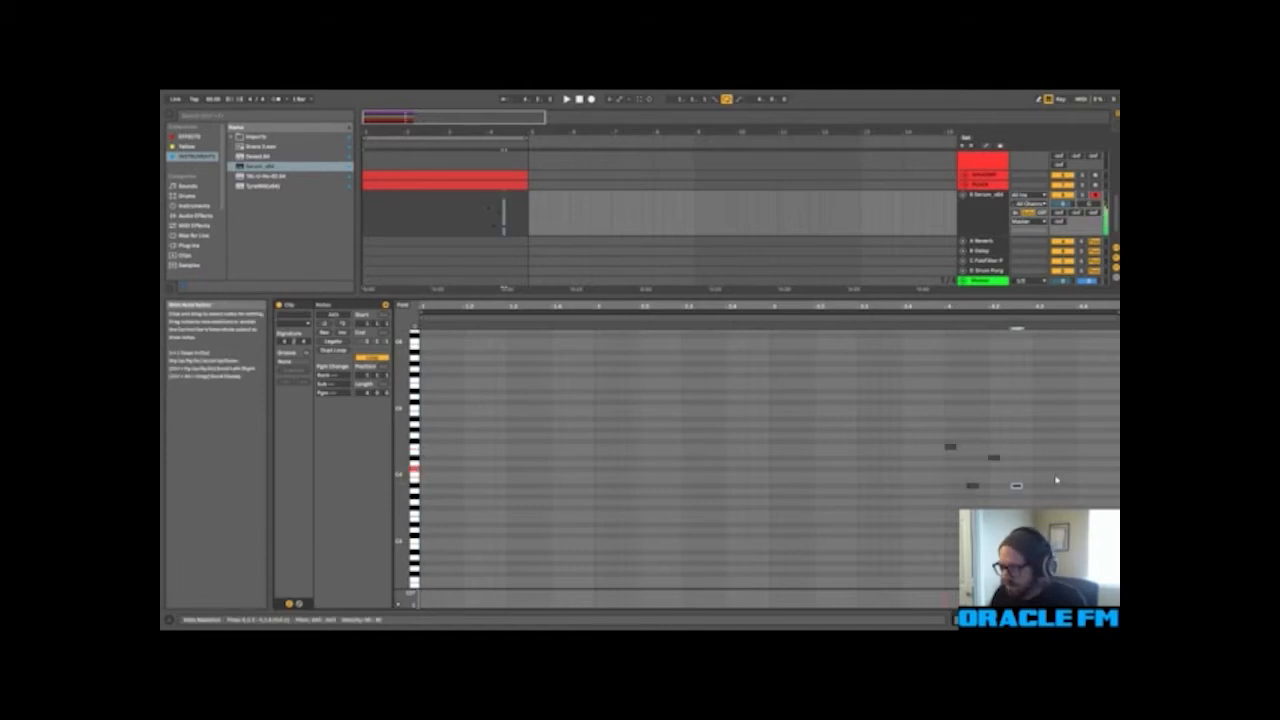
double_click(1050, 468)
click(826, 463)
click(486, 215)
key(space)
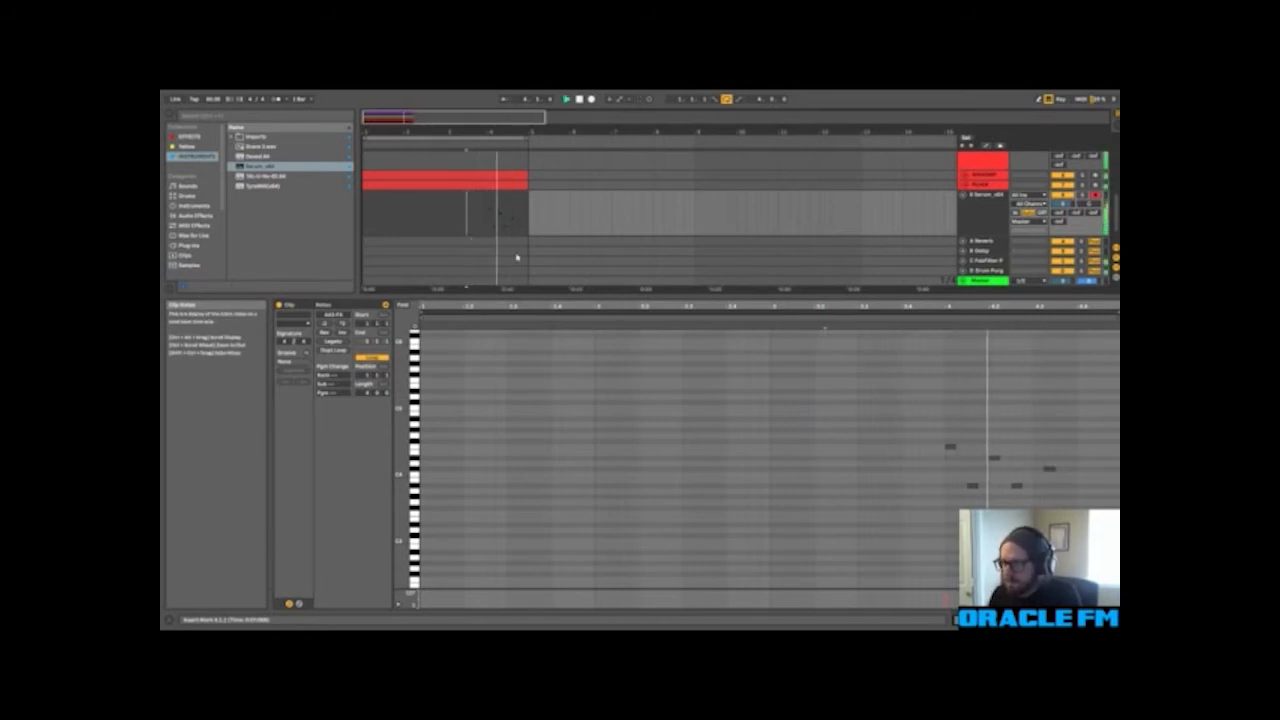
key(space)
Step: Copy the five bar 4 notes to the start of bar 1 in the Serum clip and play the result
drag(944, 433, 1100, 508)
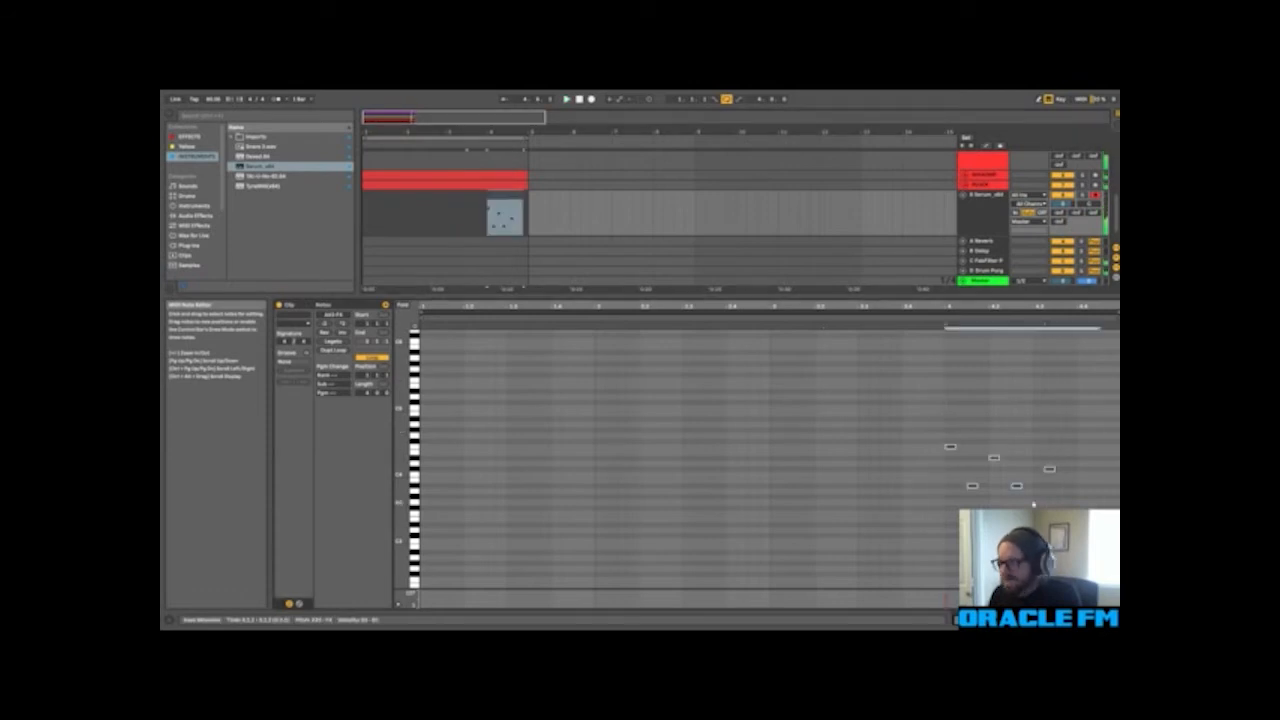
drag(974, 490, 443, 487)
drag(474, 487, 462, 488)
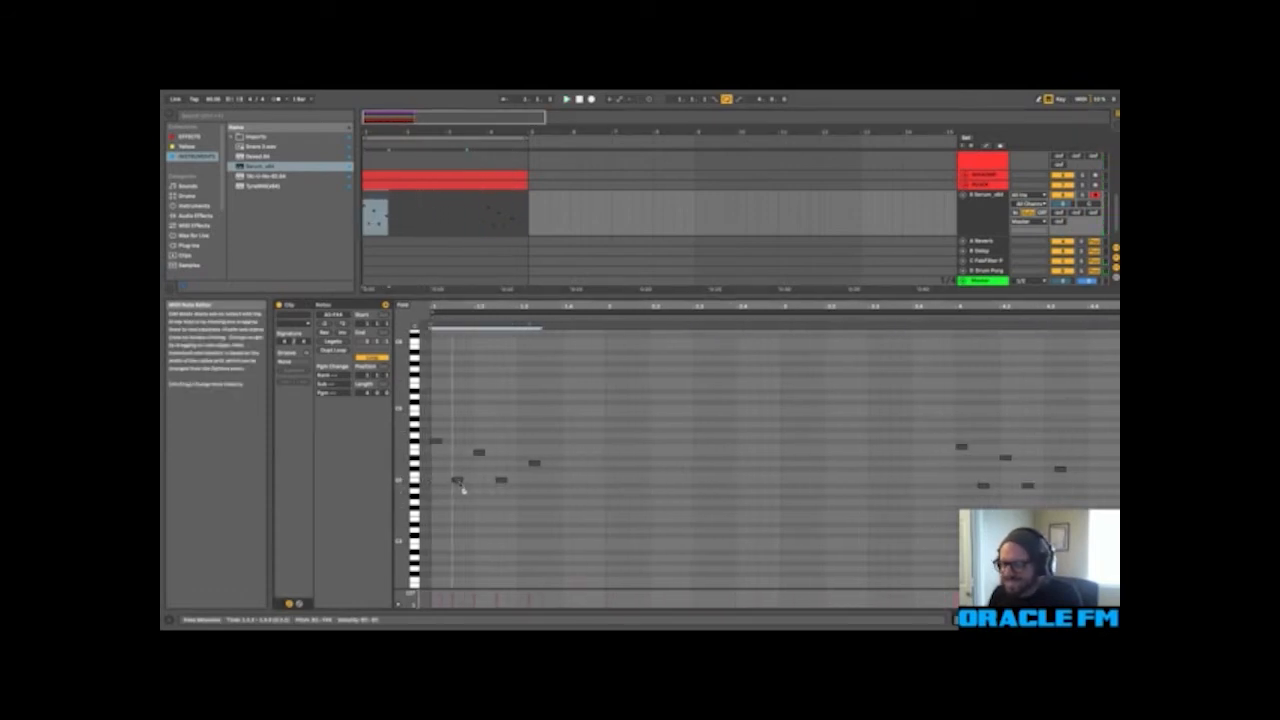
key(space)
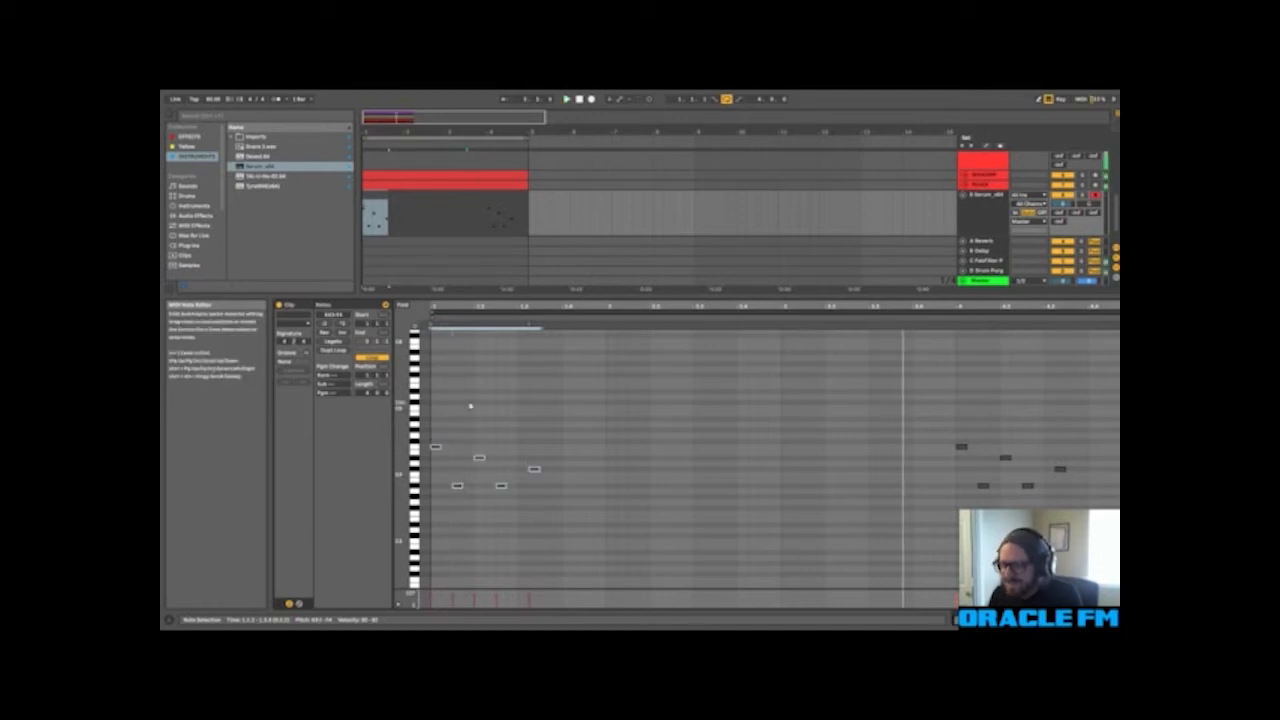
click(455, 443)
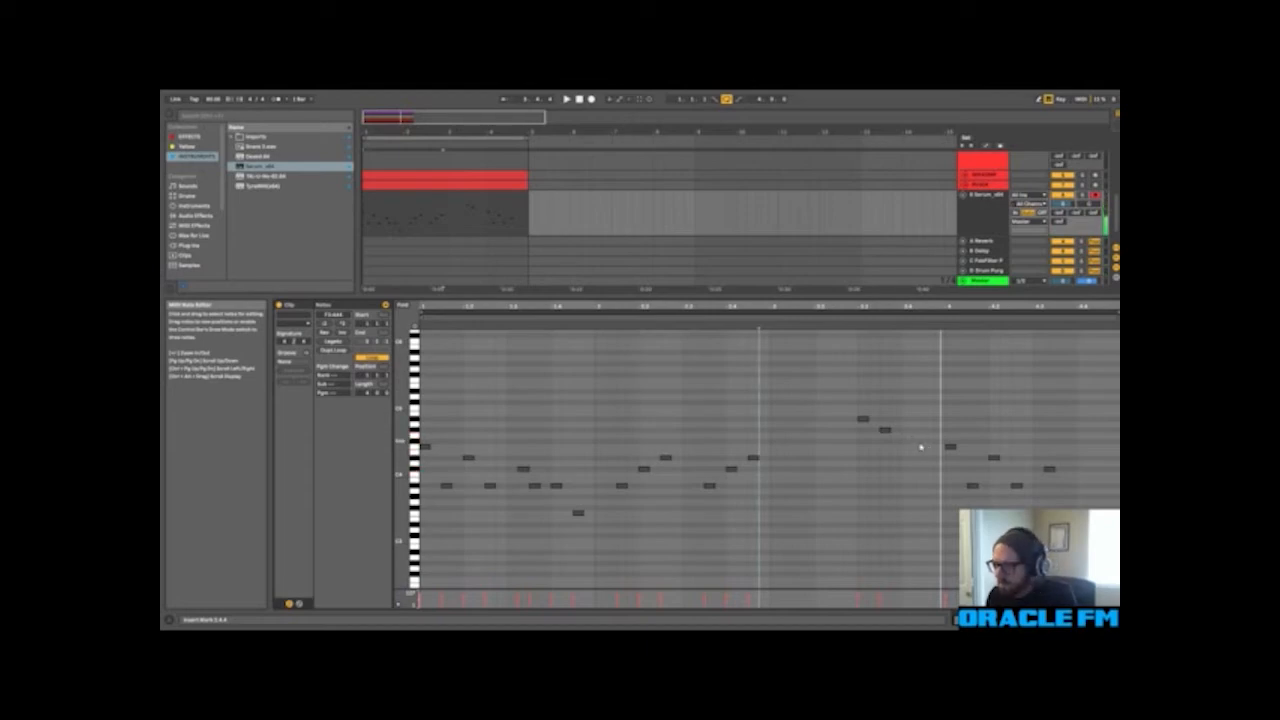
Step: Add short notes at the end of bar 3 in the Serum clip, delete the last three bar 4 notes and play the melody
double_click(907, 459)
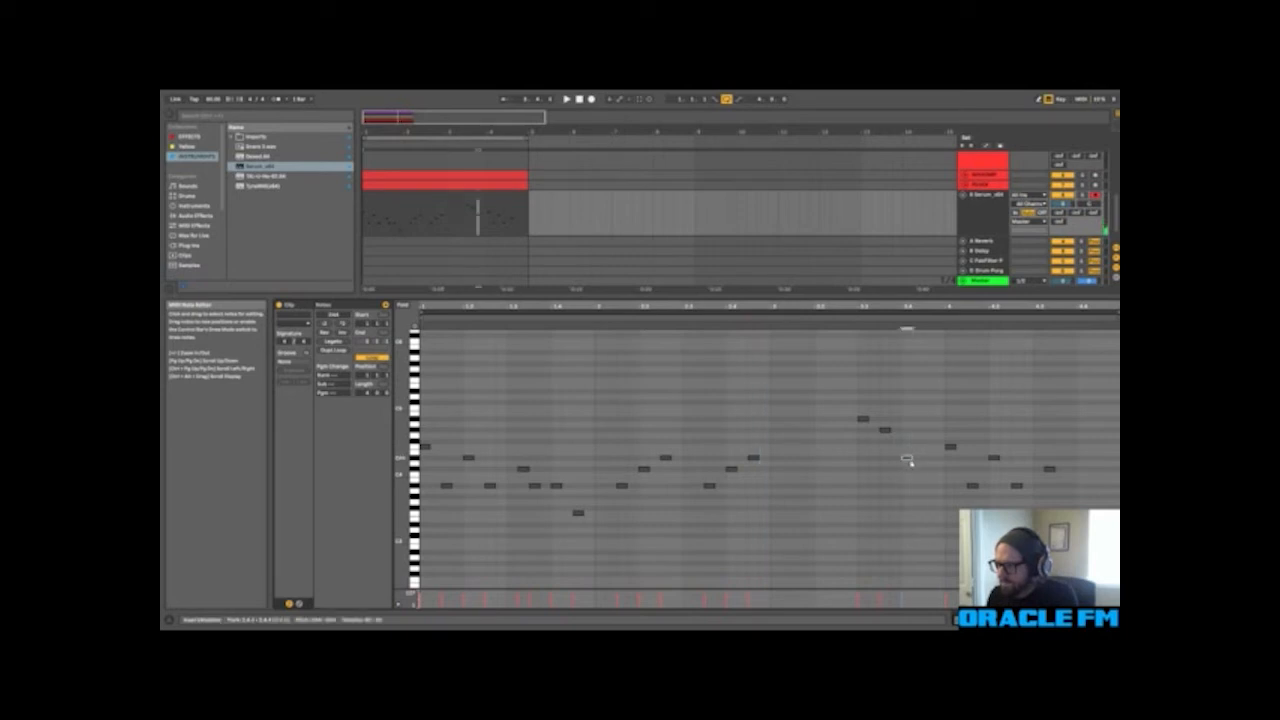
double_click(917, 469)
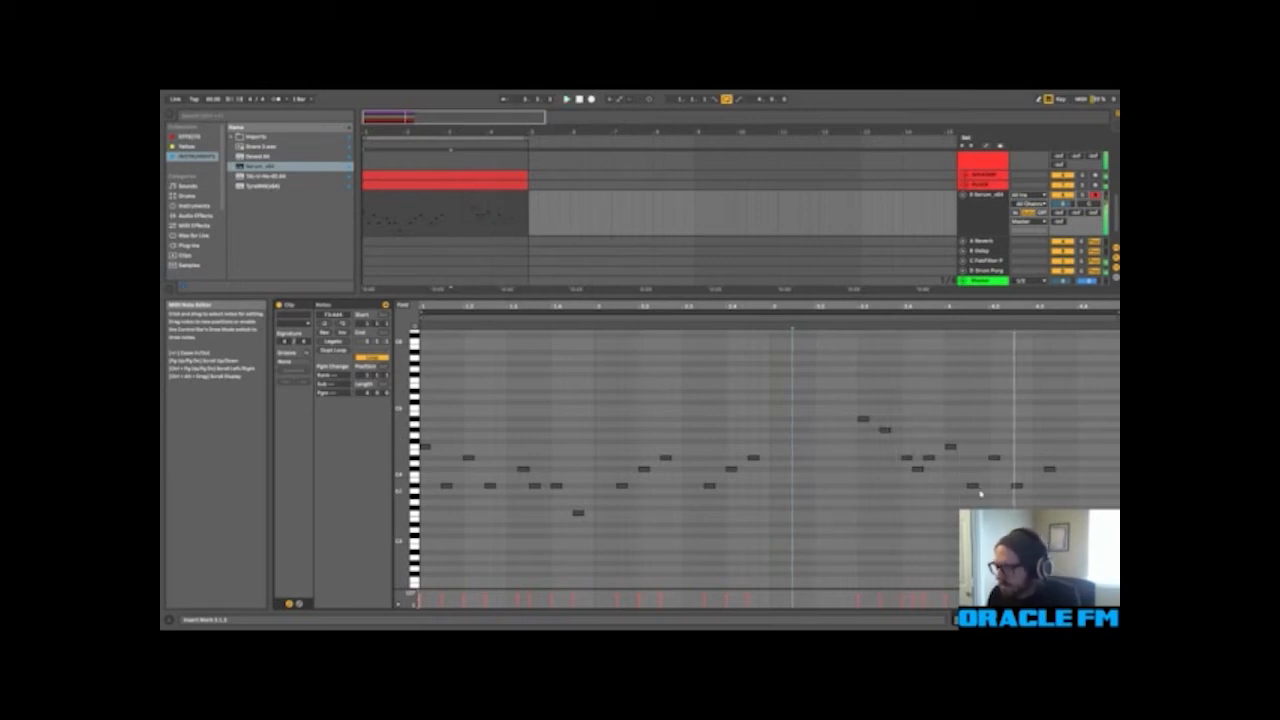
drag(997, 441, 1052, 505)
key(Delete)
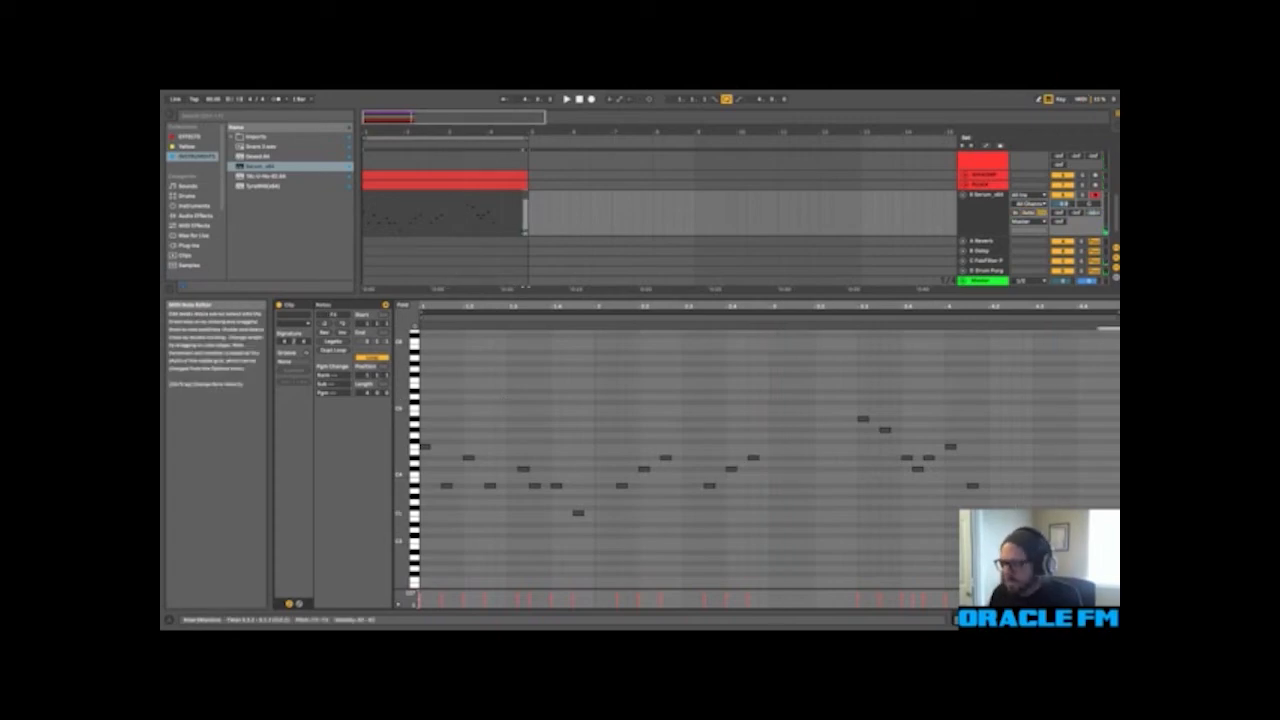
click(849, 488)
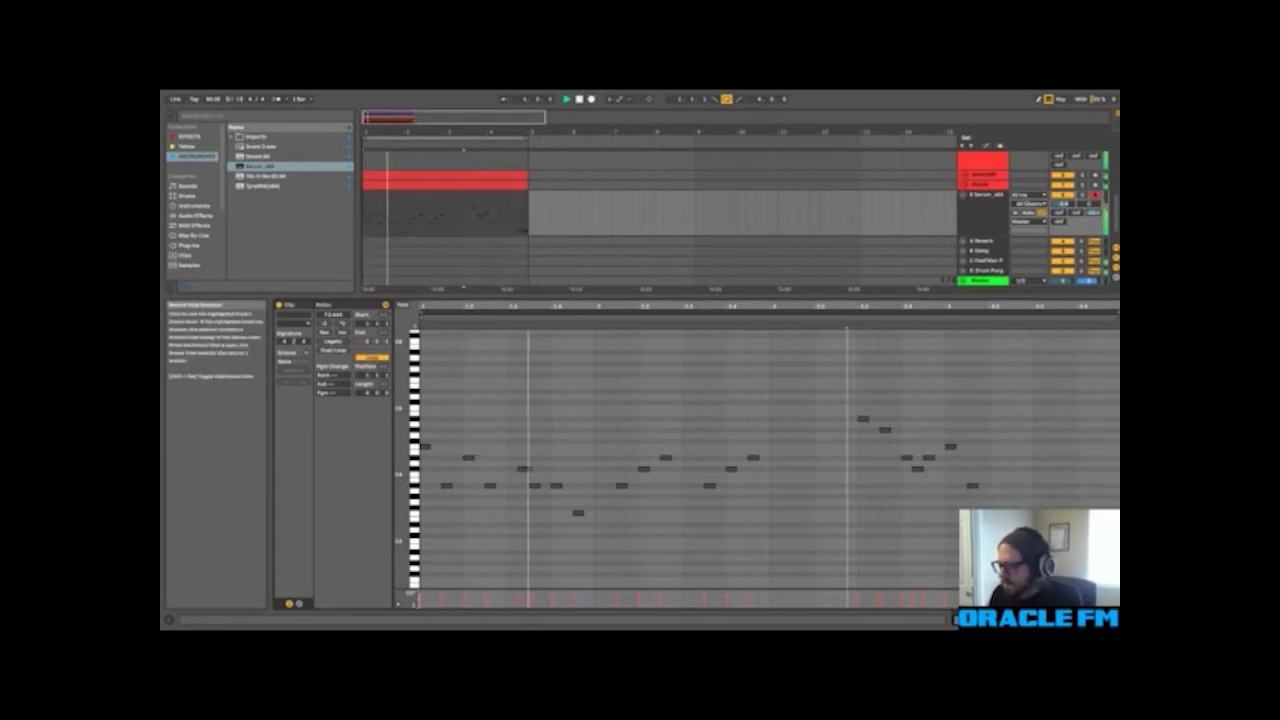
Step: Show the Serum track's device chain and collapse the yellow, blue and two purple tracks in the arrangement
click(1068, 619)
scroll(597, 389, up, 1)
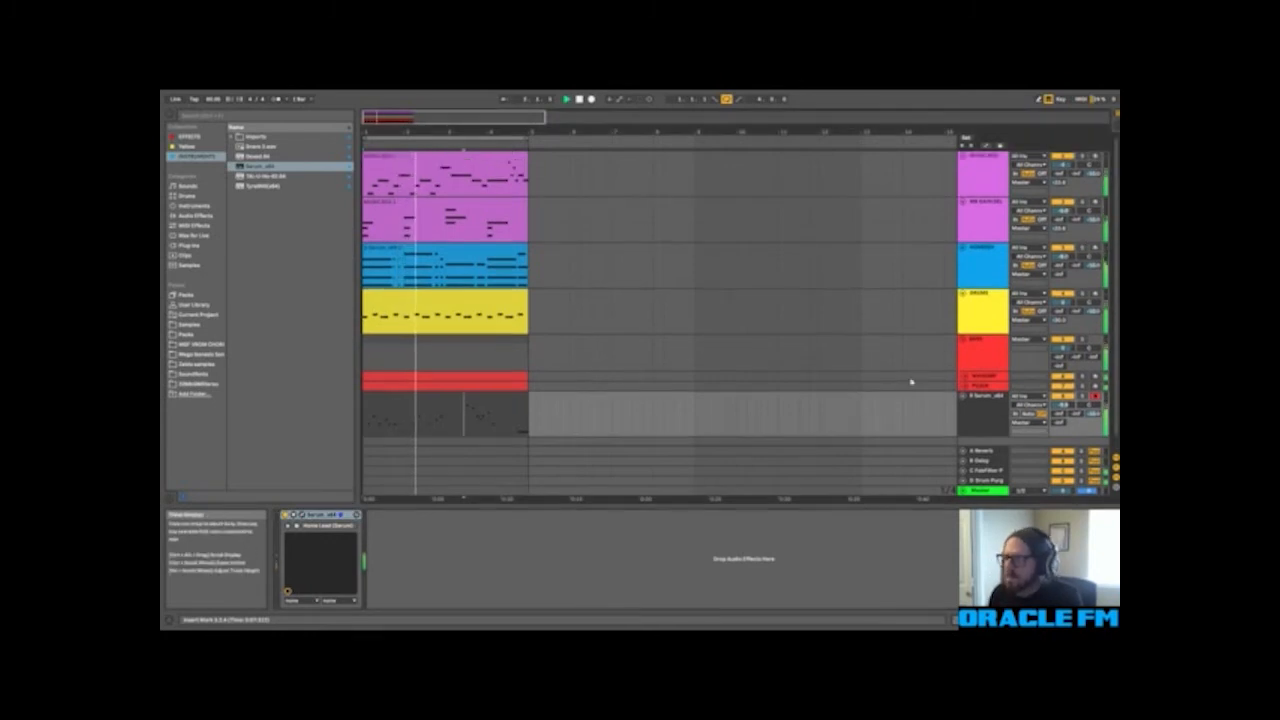
click(962, 293)
click(962, 247)
click(962, 201)
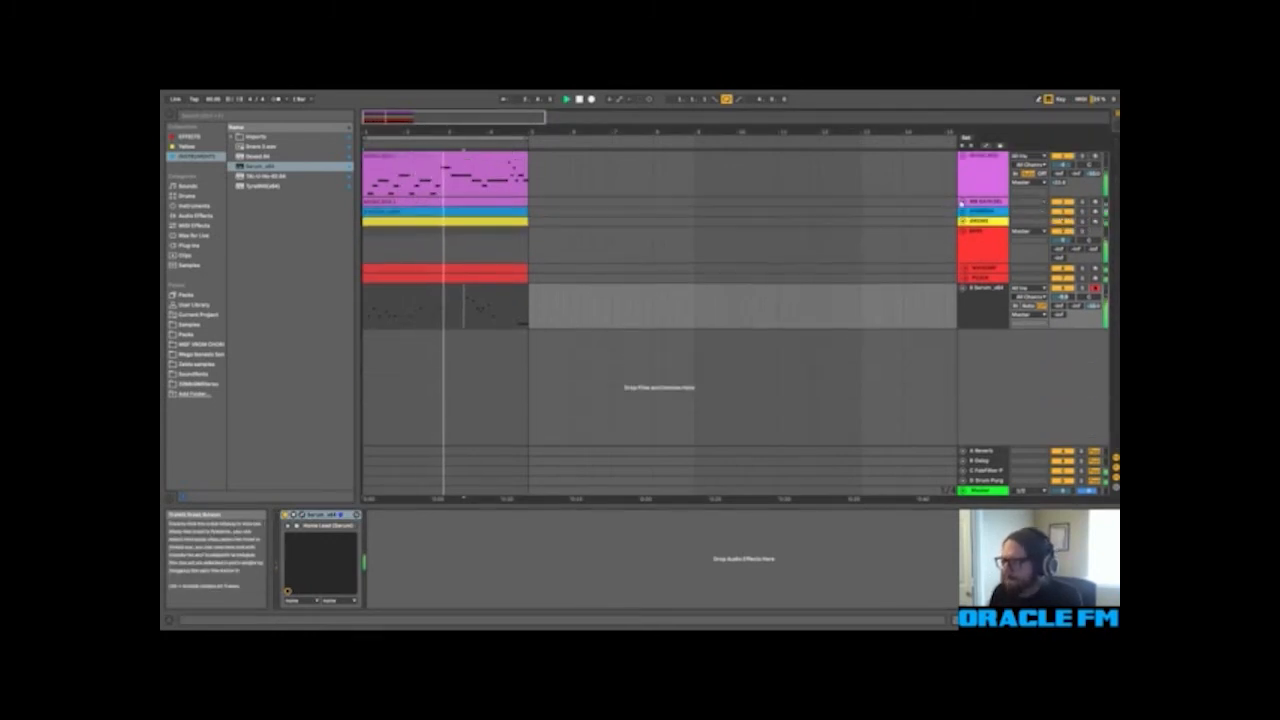
click(962, 155)
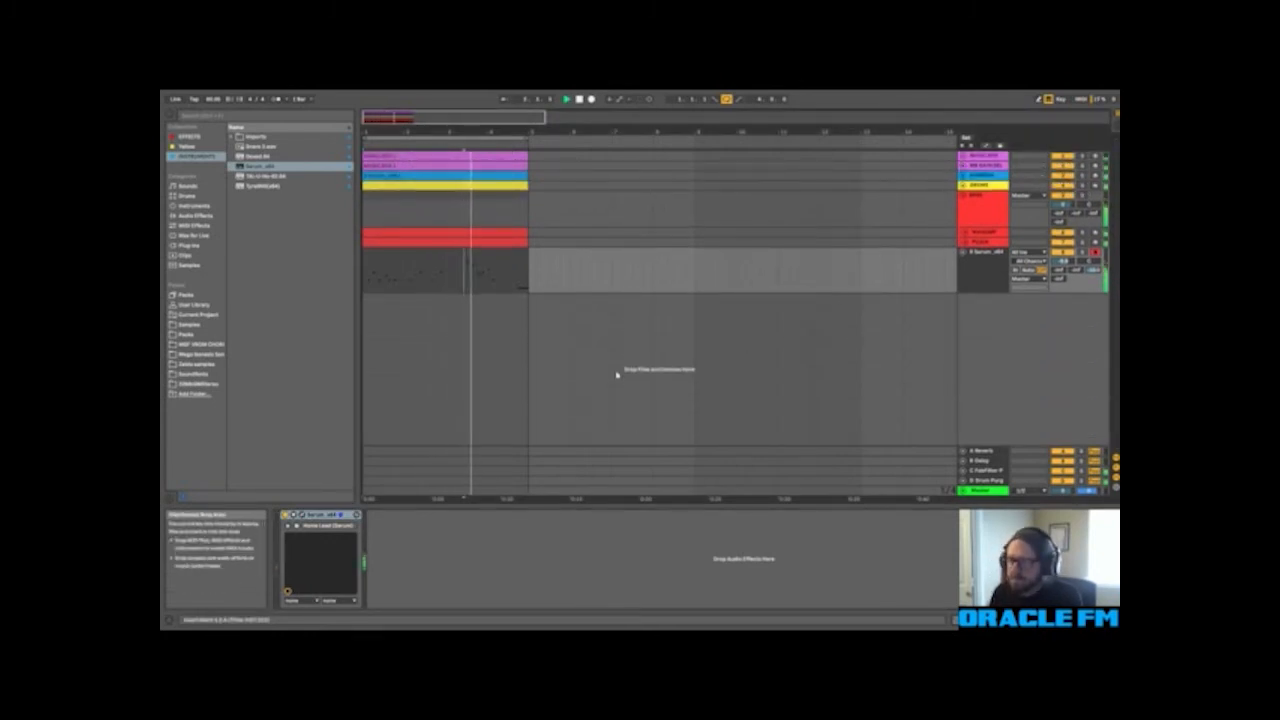
Step: Color the Serum melody track and its four-bar clip mint green
click(980, 272)
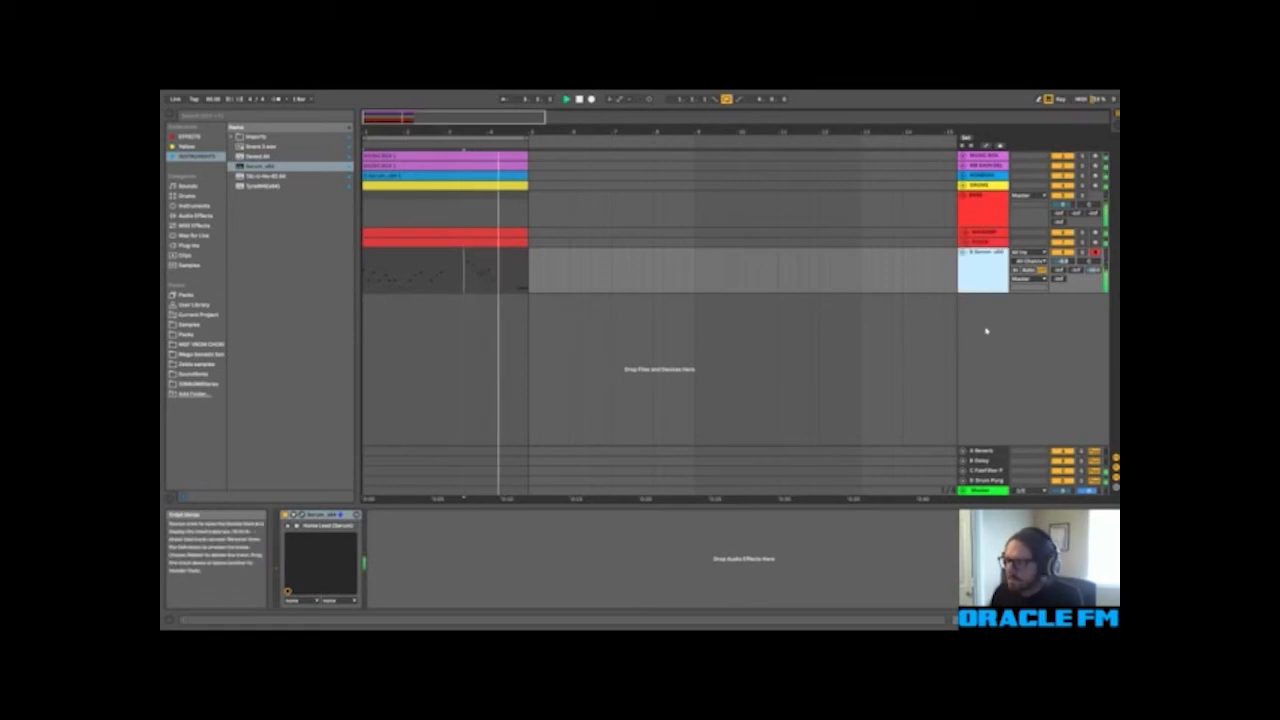
click(1045, 406)
click(509, 255)
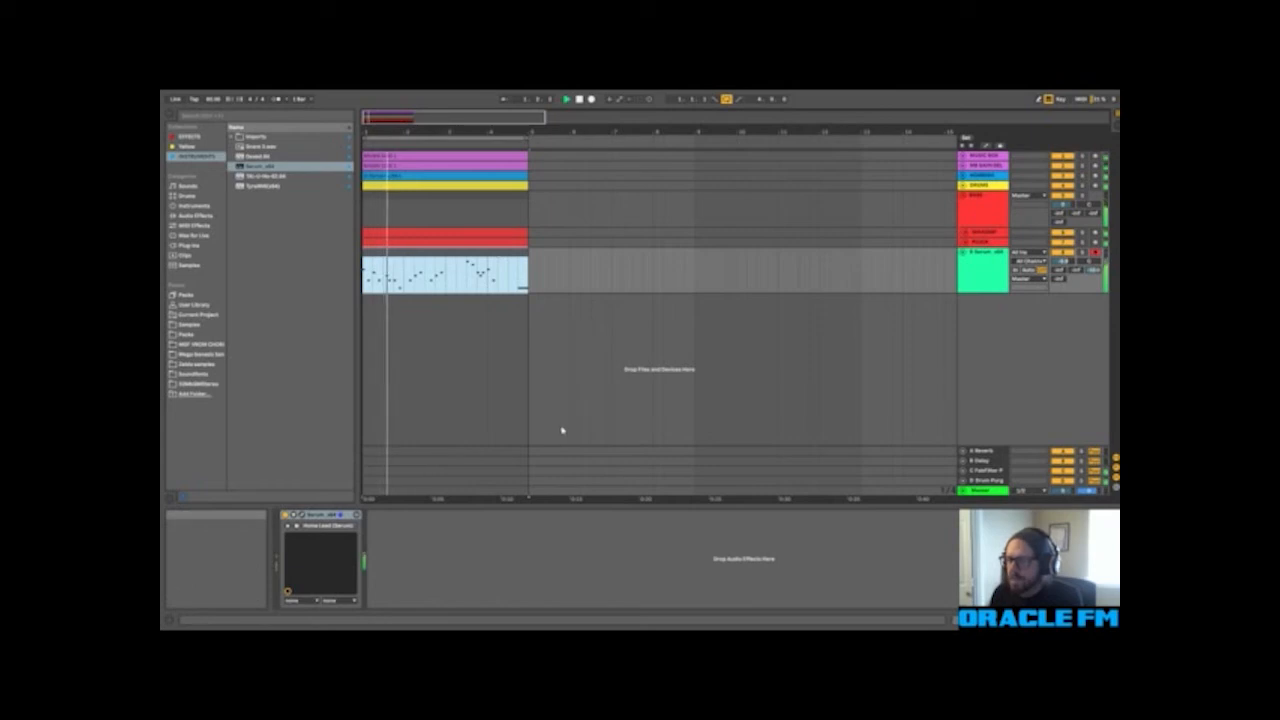
click(706, 267)
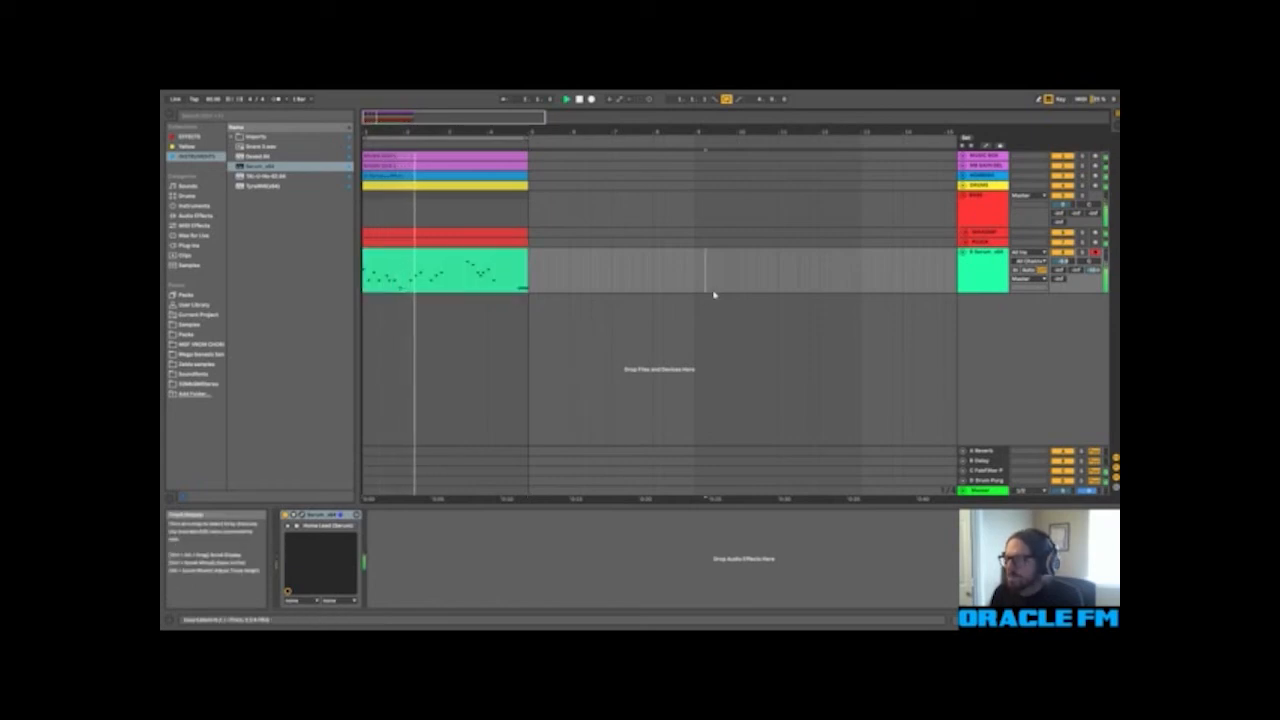